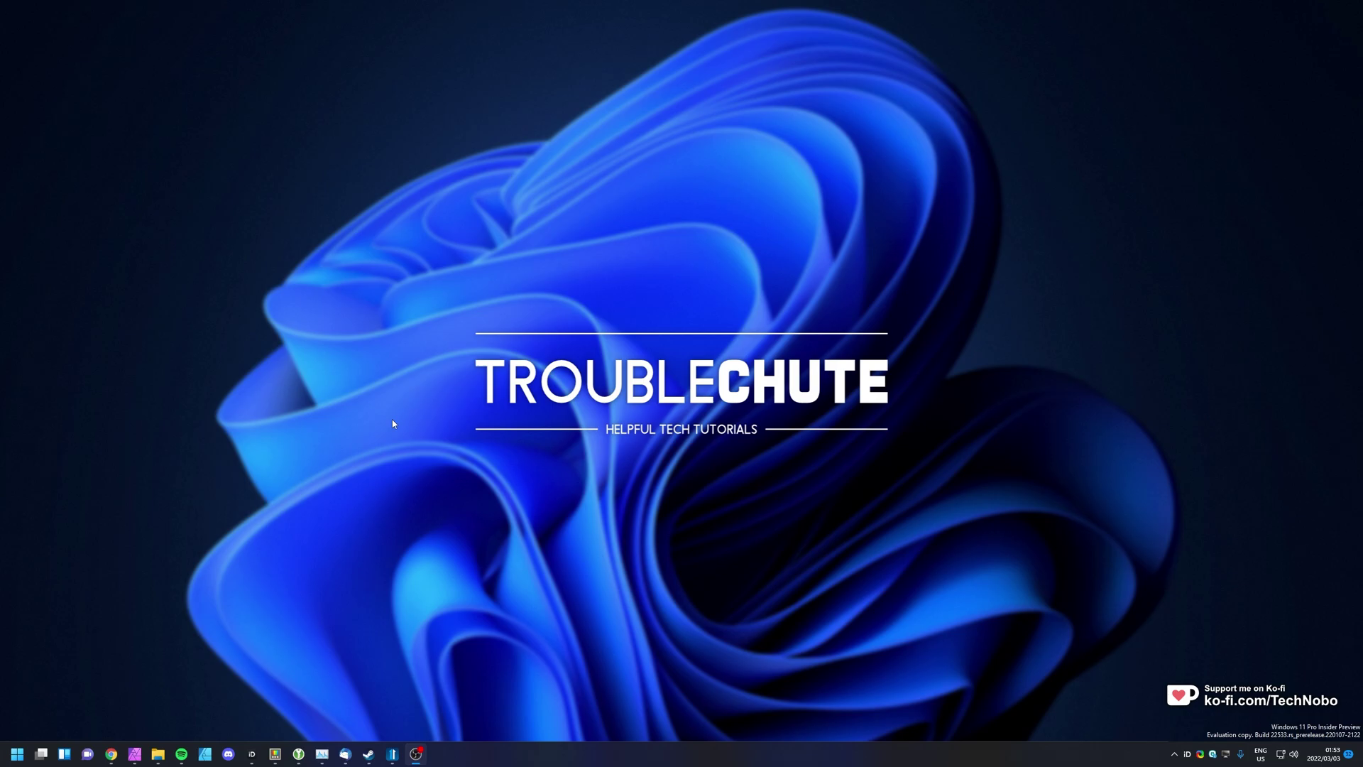
pyautogui.press('super')
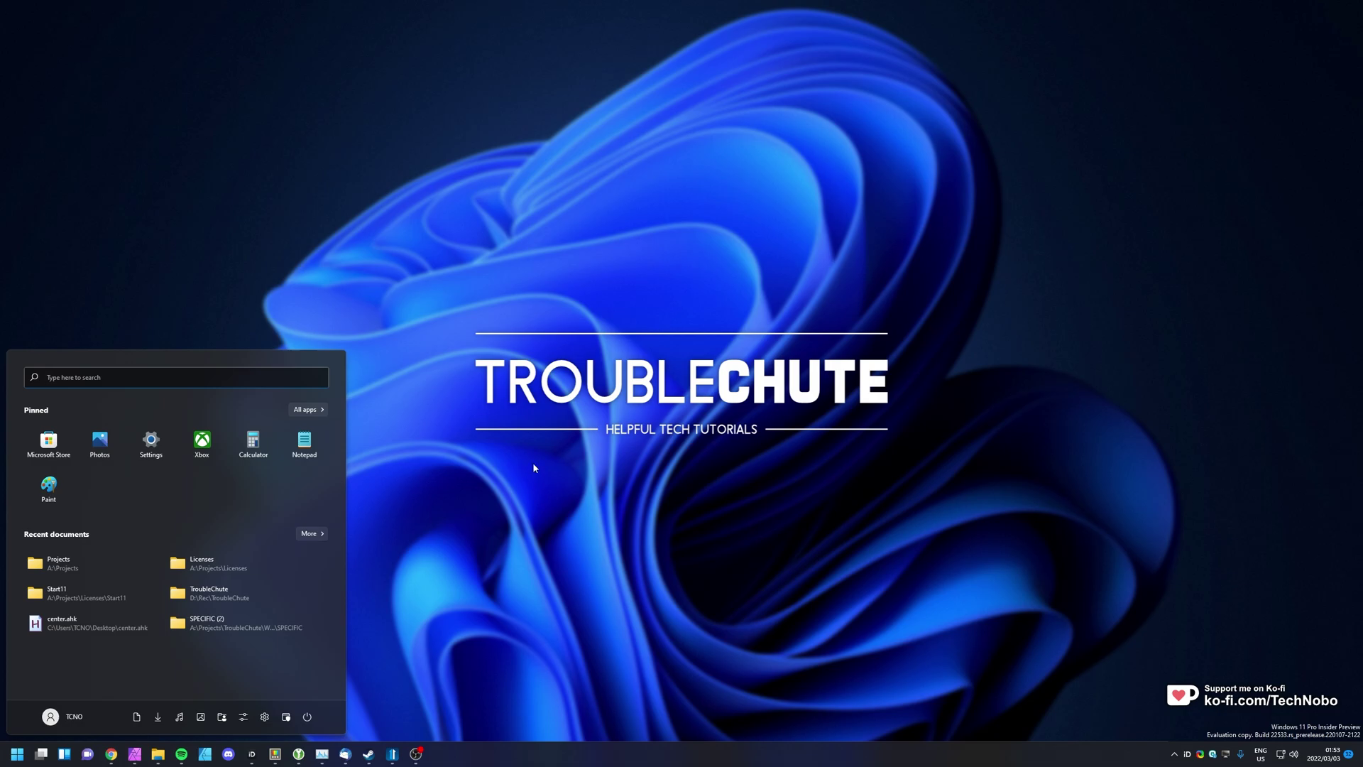
pyautogui.press('super')
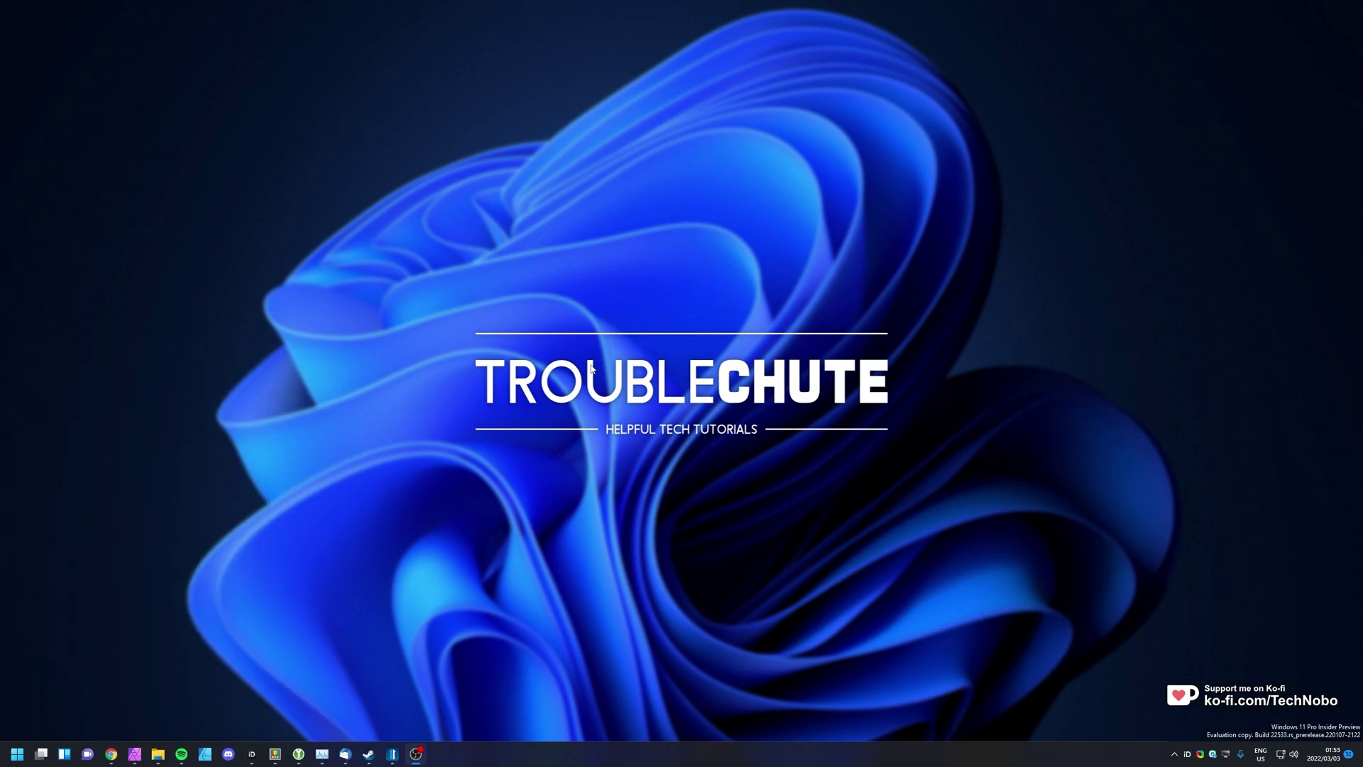
pyautogui.rightClick(556, 291)
pyautogui.click(875, 354)
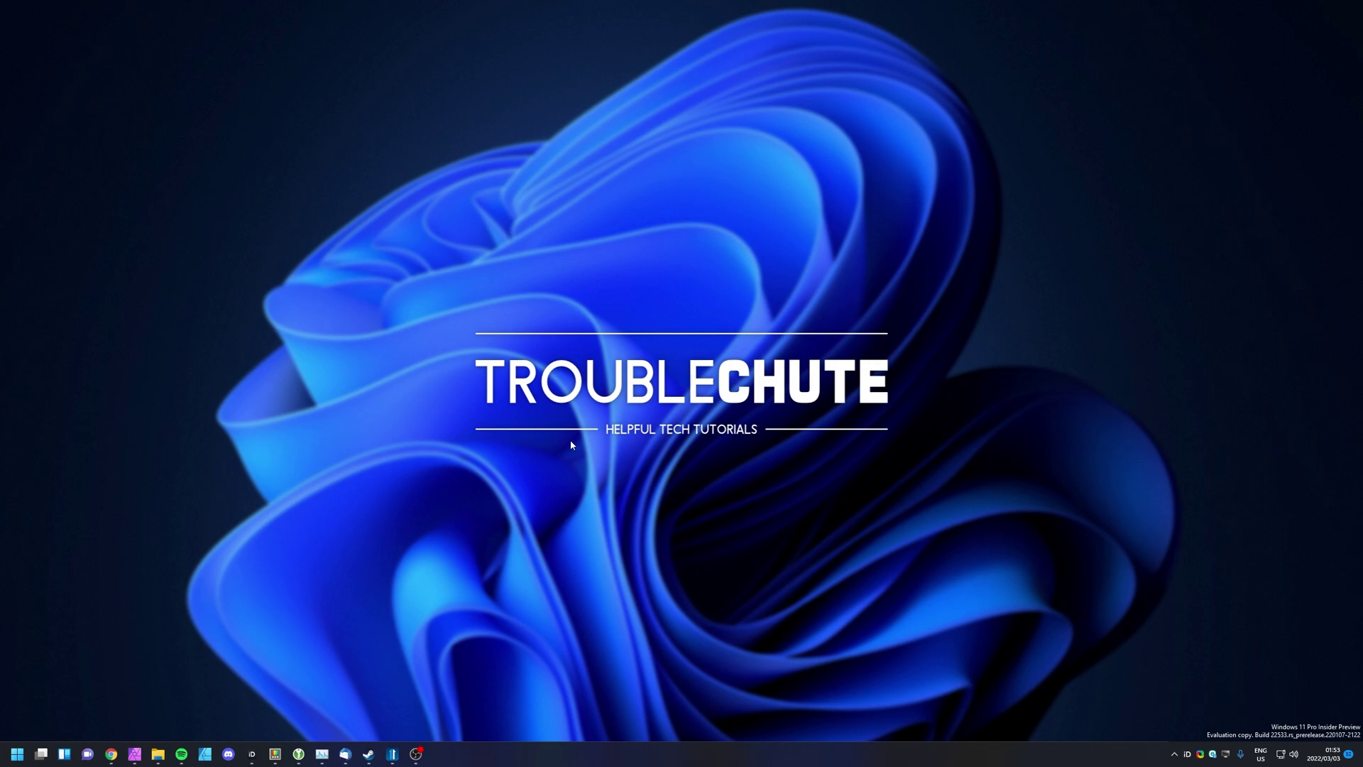
pyautogui.press('super')
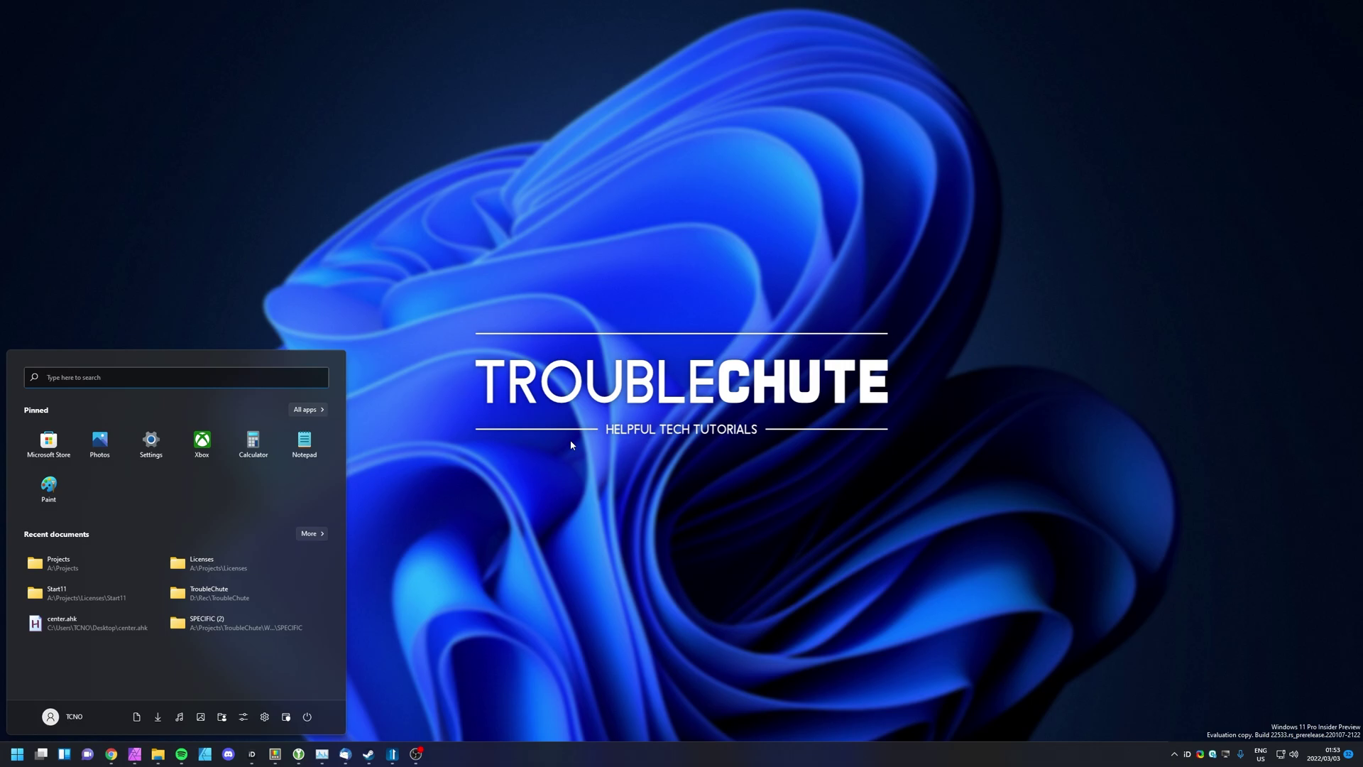
pyautogui.press('super')
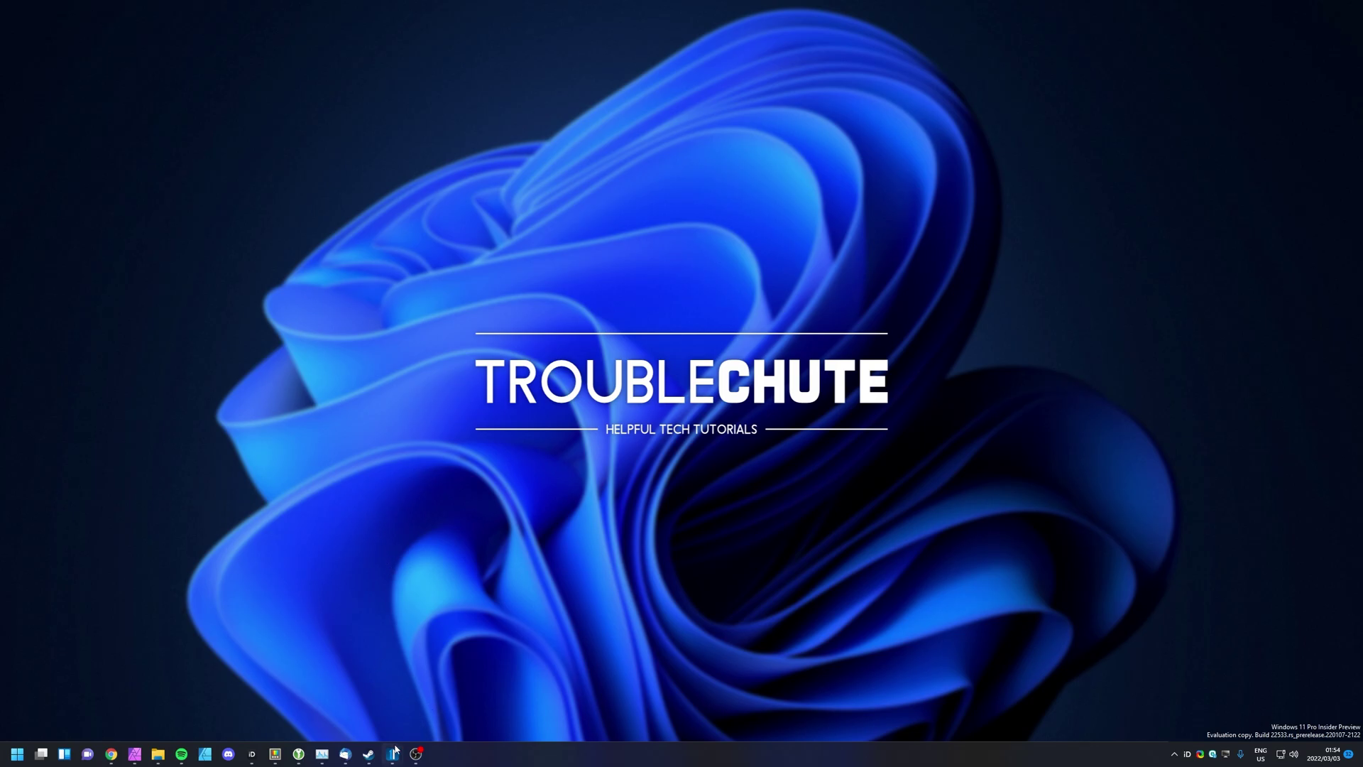
# Open the Start11 settings and turn on the custom image for the Start button
pyautogui.moveTo(394, 748)
pyautogui.click(383, 701)
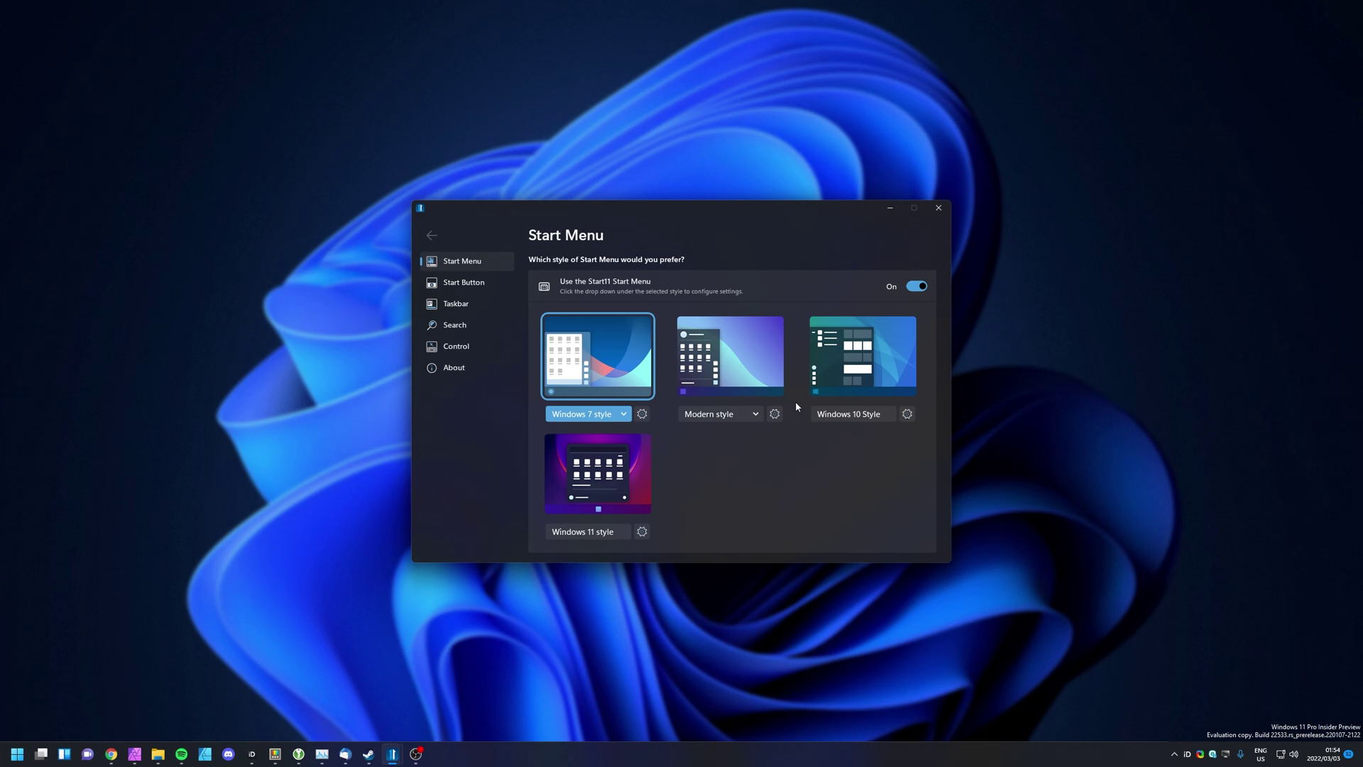
pyautogui.click(474, 283)
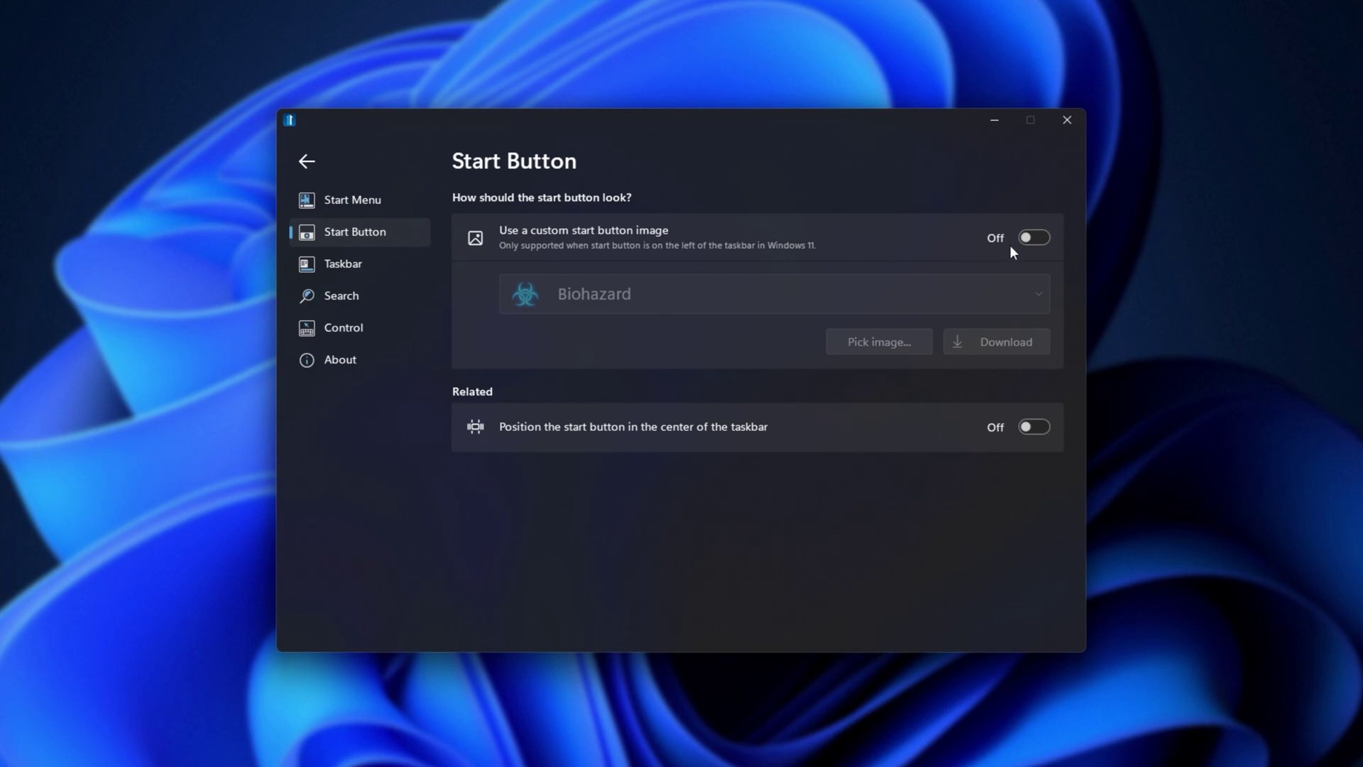
pyautogui.click(1028, 239)
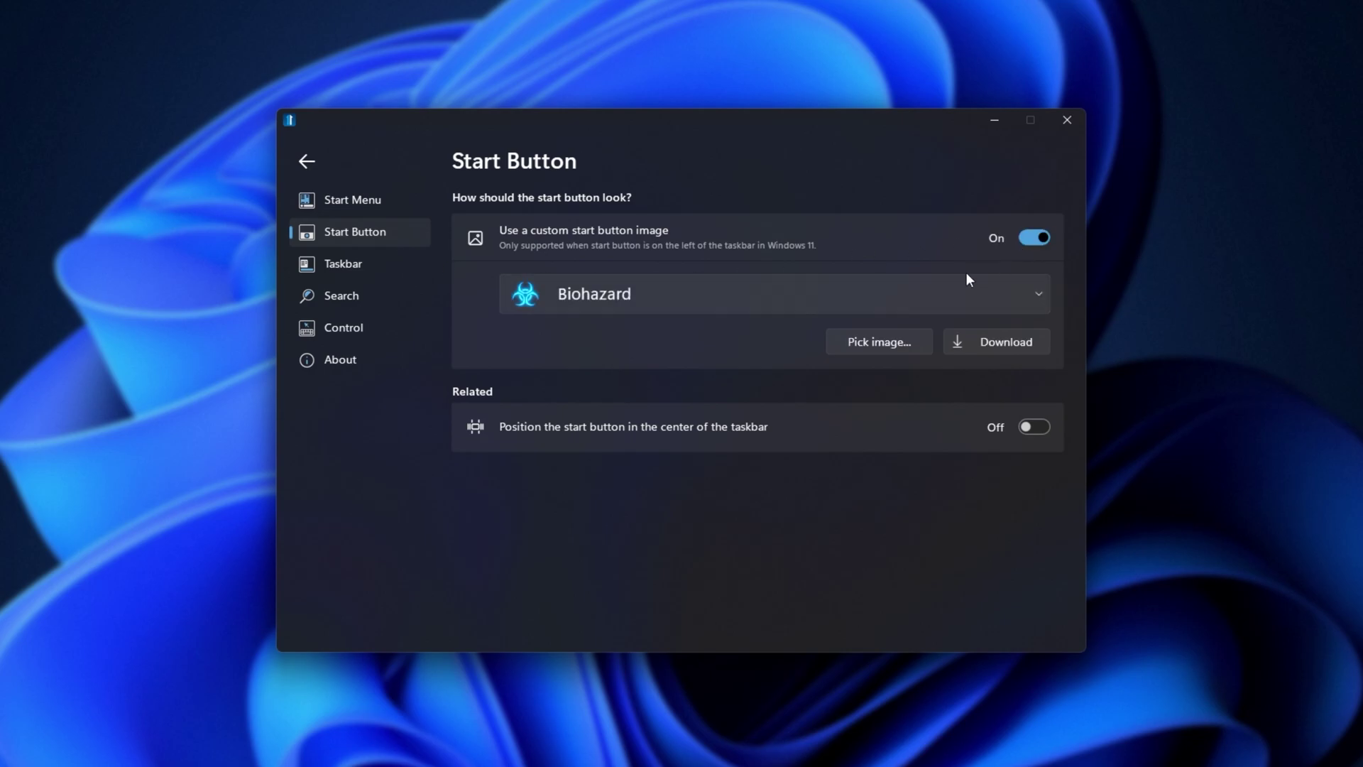
# Open and close the Start menu to examine the Start button image in its different states
pyautogui.press('super')
pyautogui.press('super')
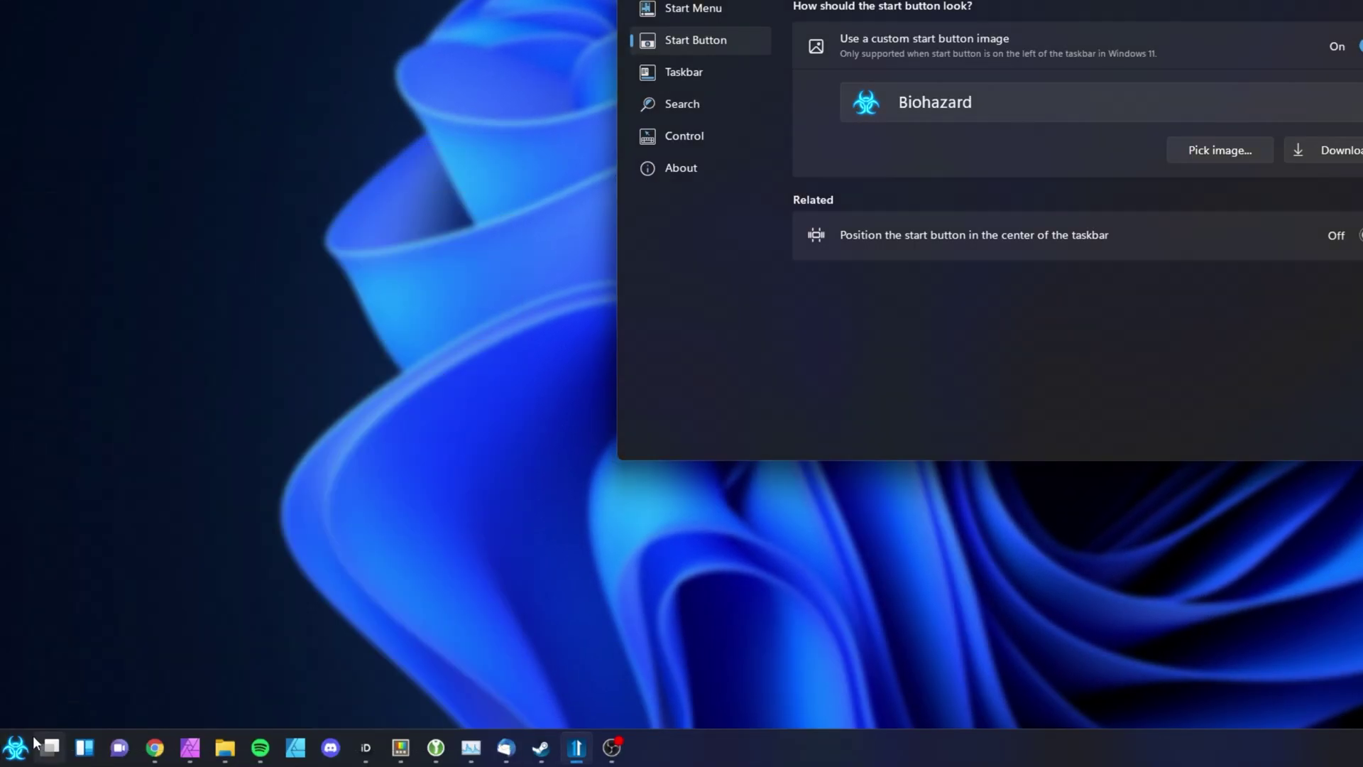
pyautogui.click(17, 745)
pyautogui.click(17, 746)
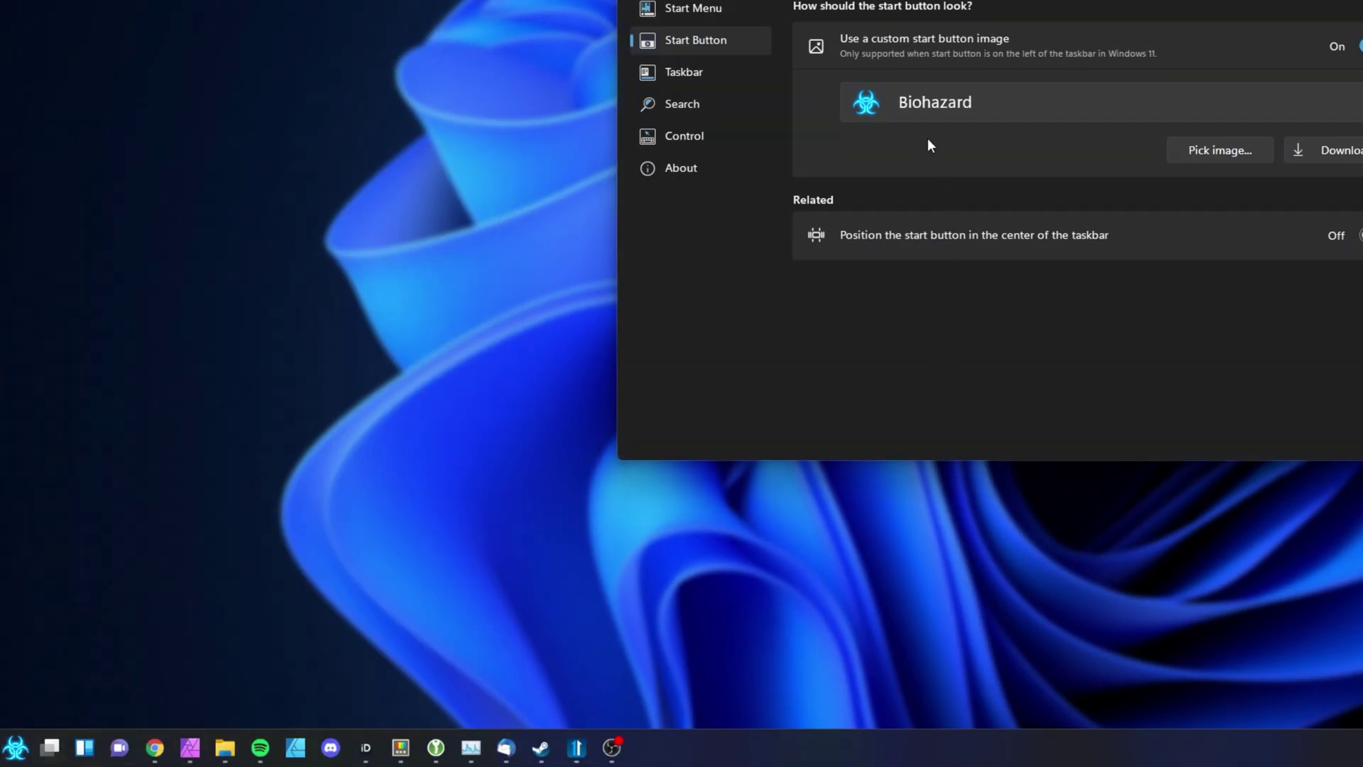
pyautogui.click(920, 106)
pyautogui.click(965, 95)
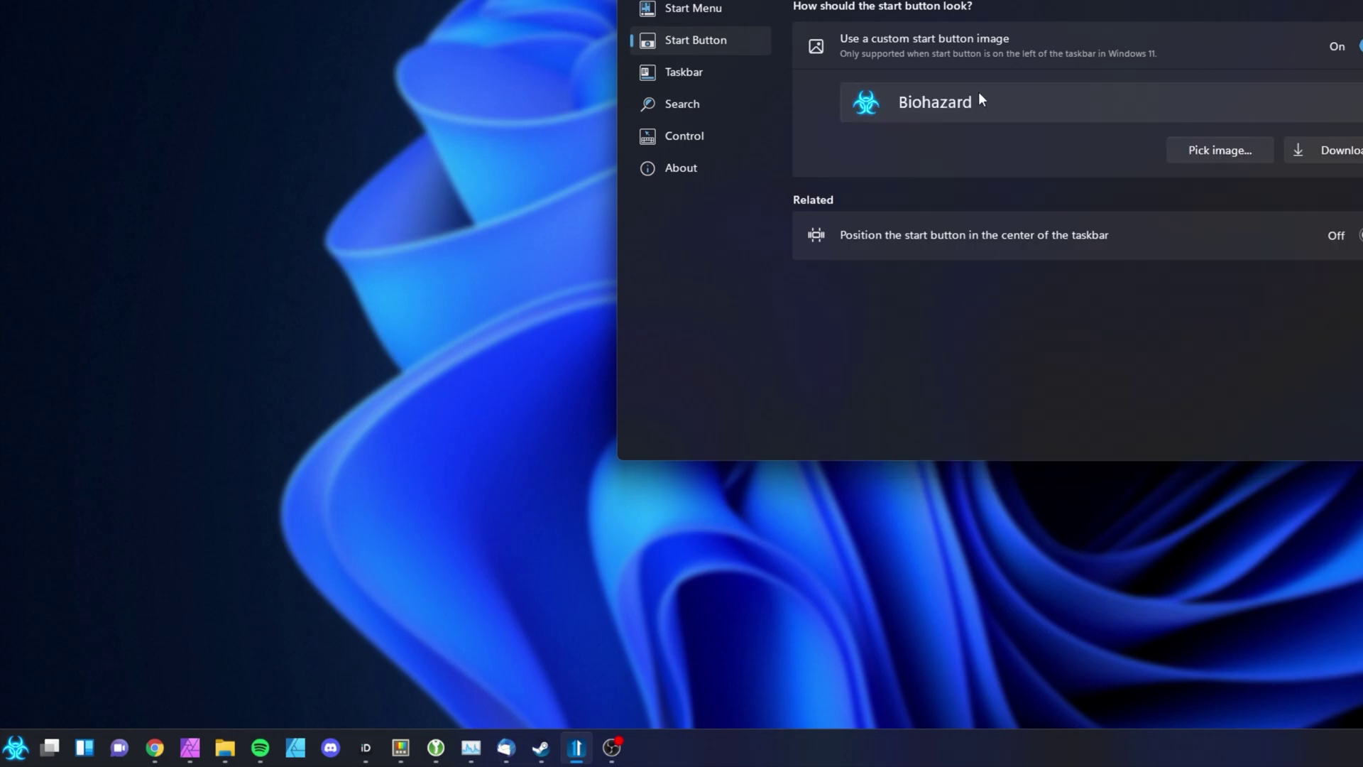
pyautogui.click(17, 746)
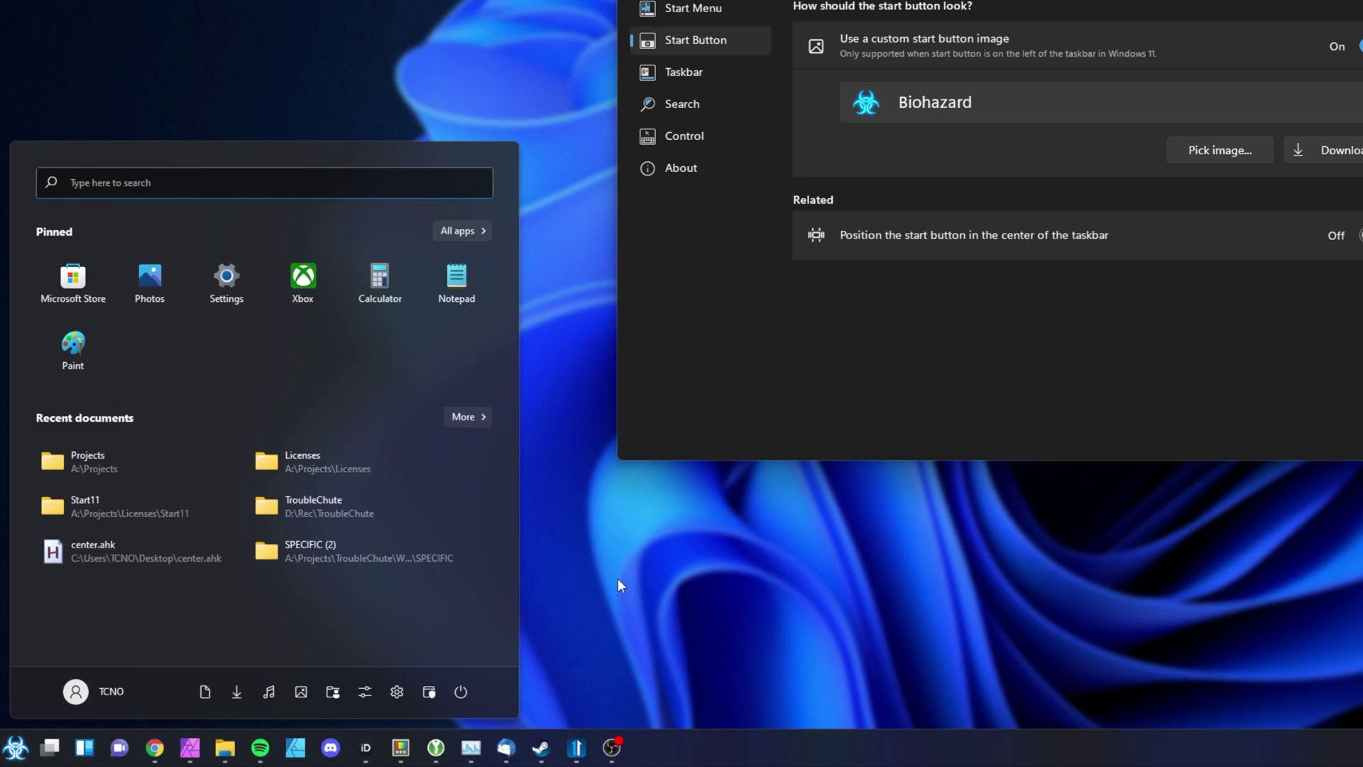
# Look through the list of built-in Start button images, keeping Biohazard selected
pyautogui.click(1005, 220)
pyautogui.click(1073, 103)
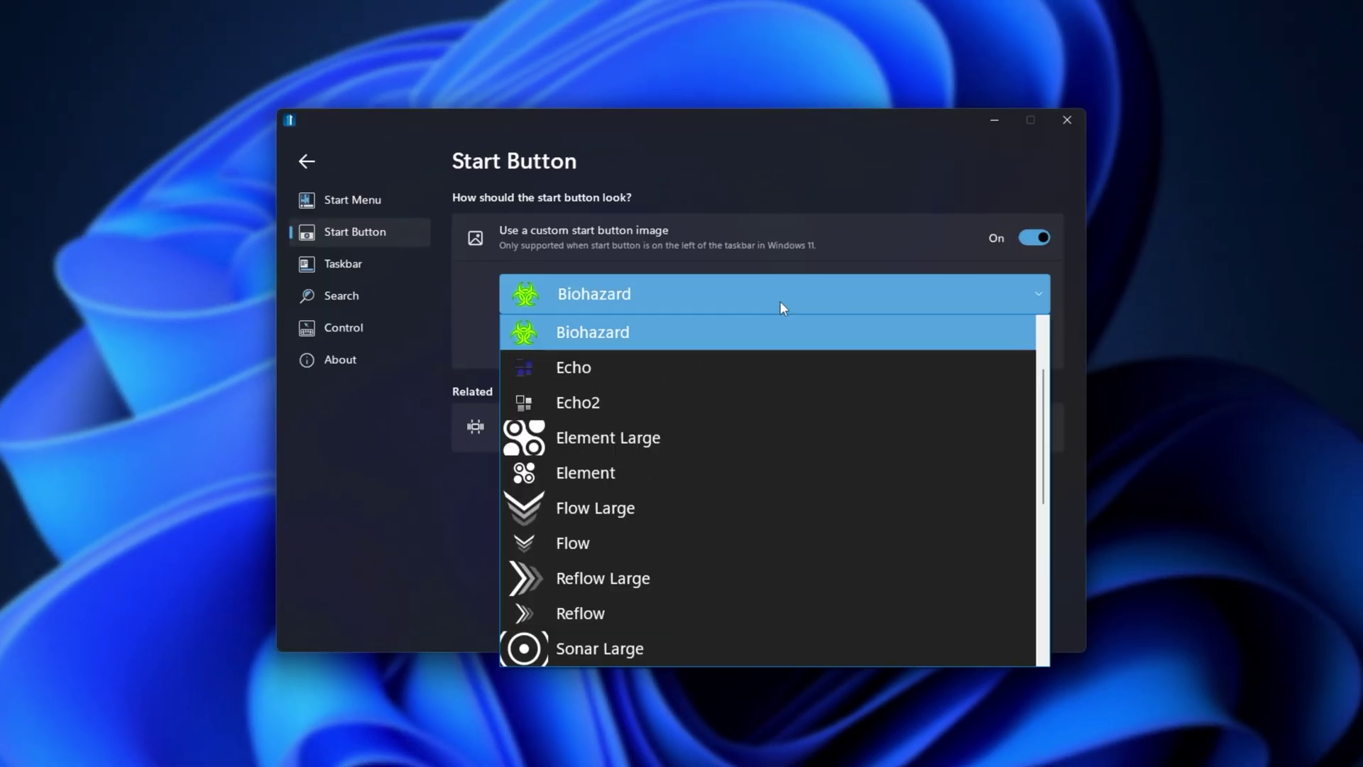
pyautogui.scroll(2, 1029, 313)
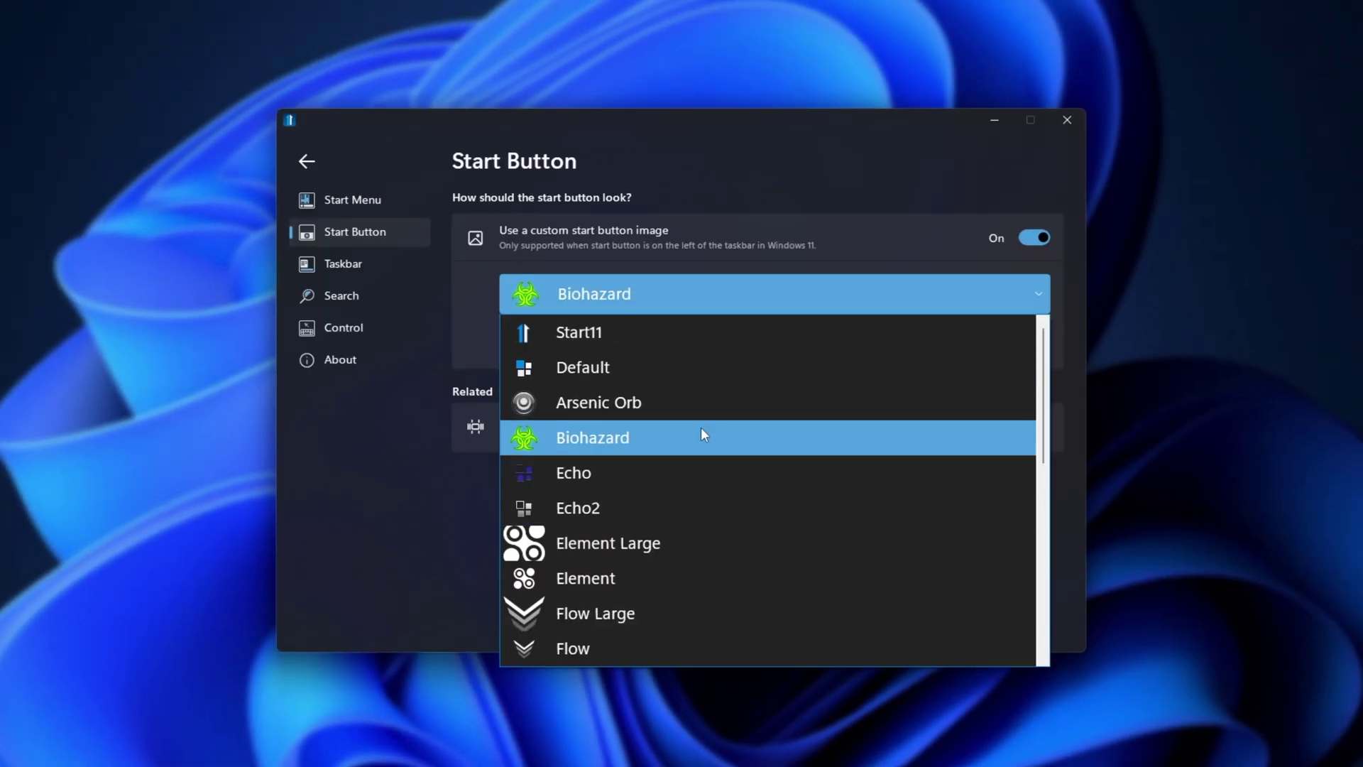
pyautogui.click(815, 291)
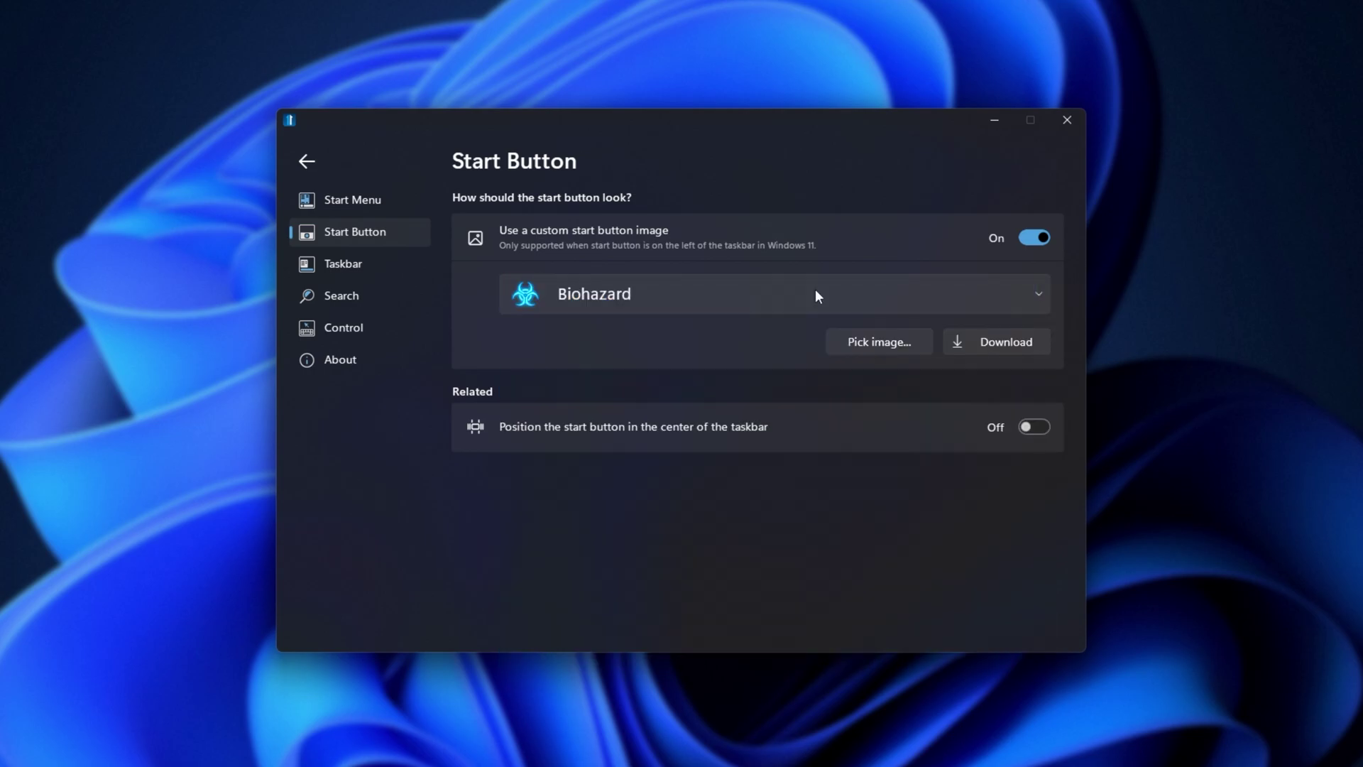
# Get the StartButtons folder path from the custom image picker and open that folder in File Explorer
pyautogui.click(906, 342)
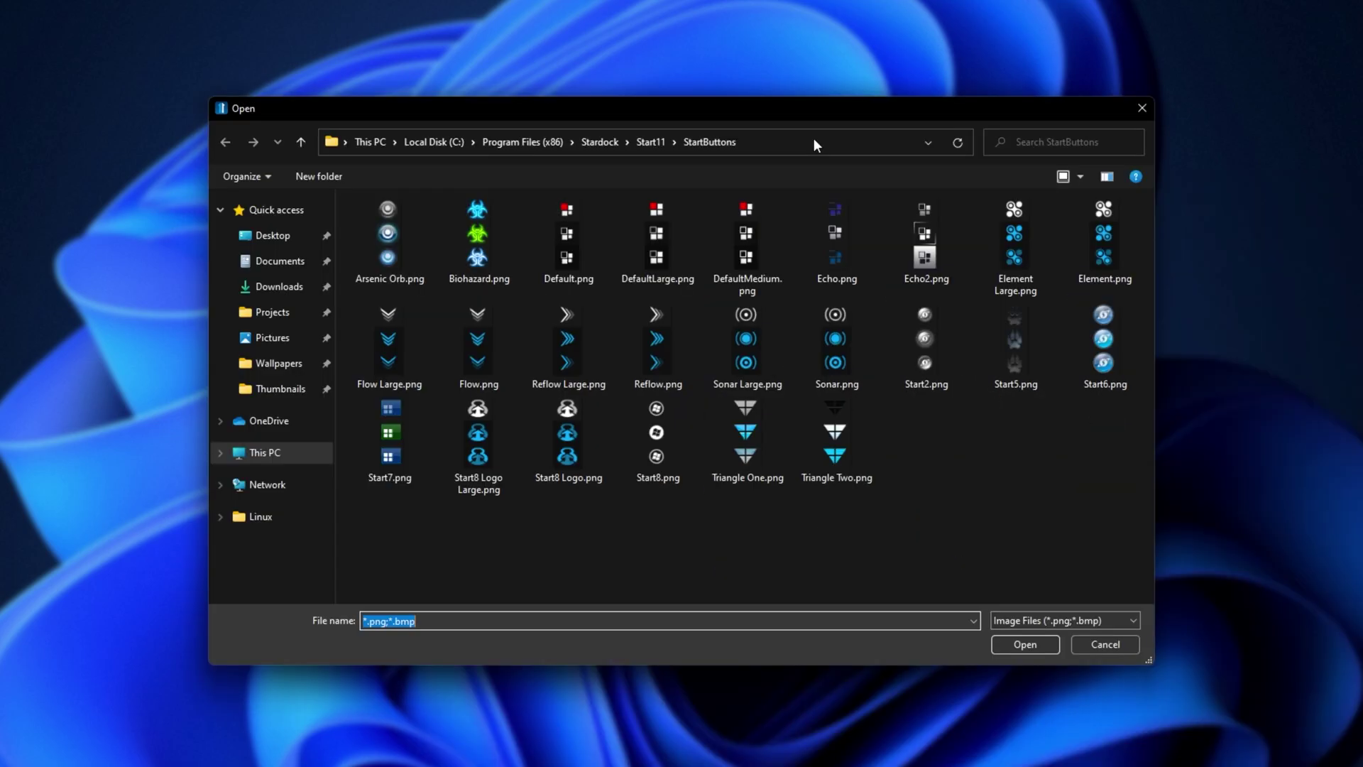
pyautogui.click(763, 142)
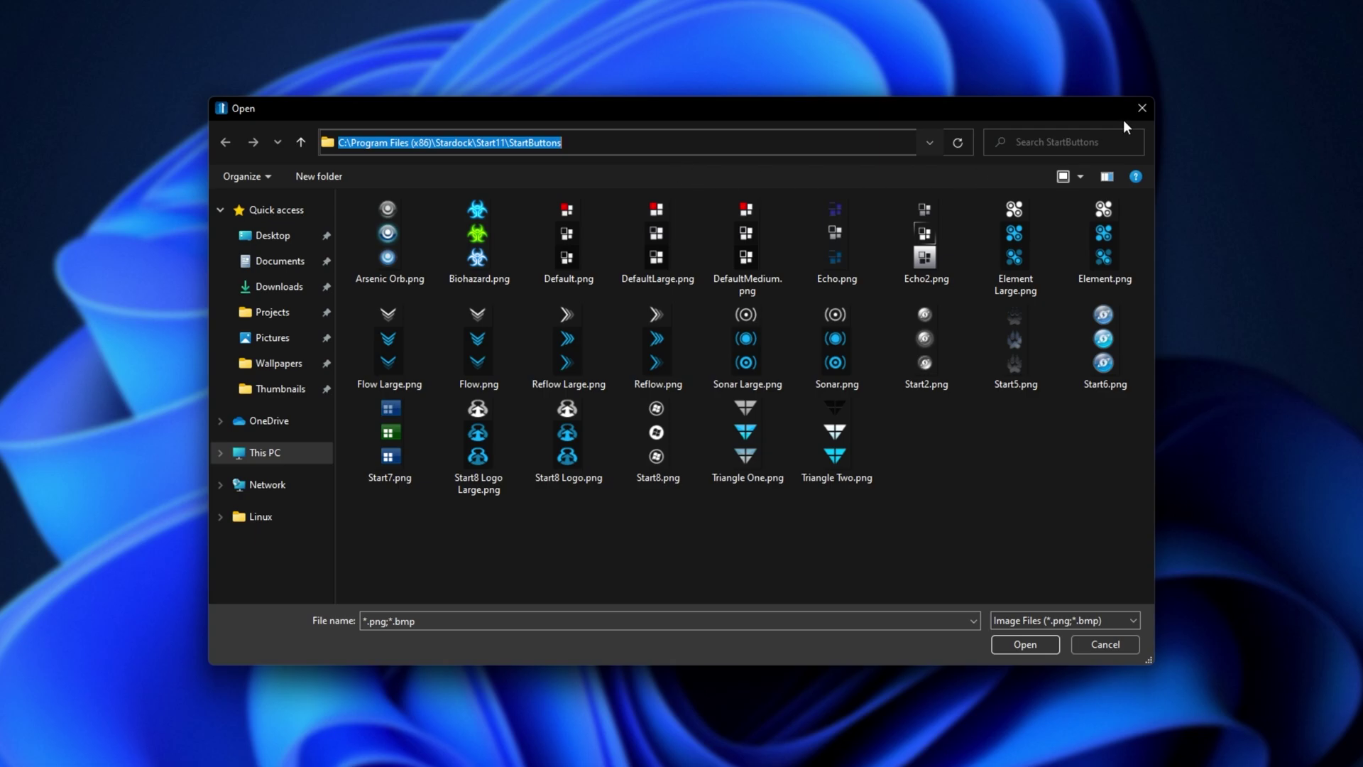
pyautogui.click(1143, 108)
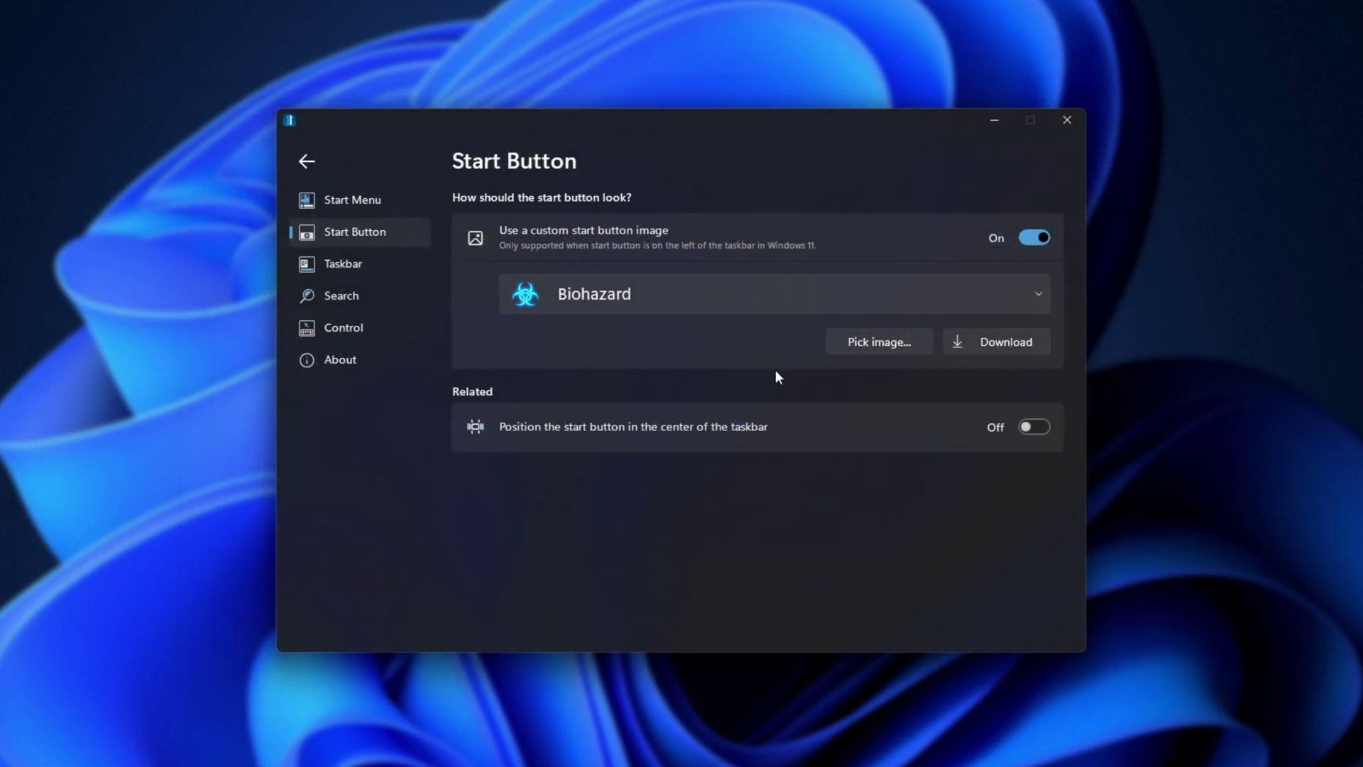
pyautogui.press('super+r')
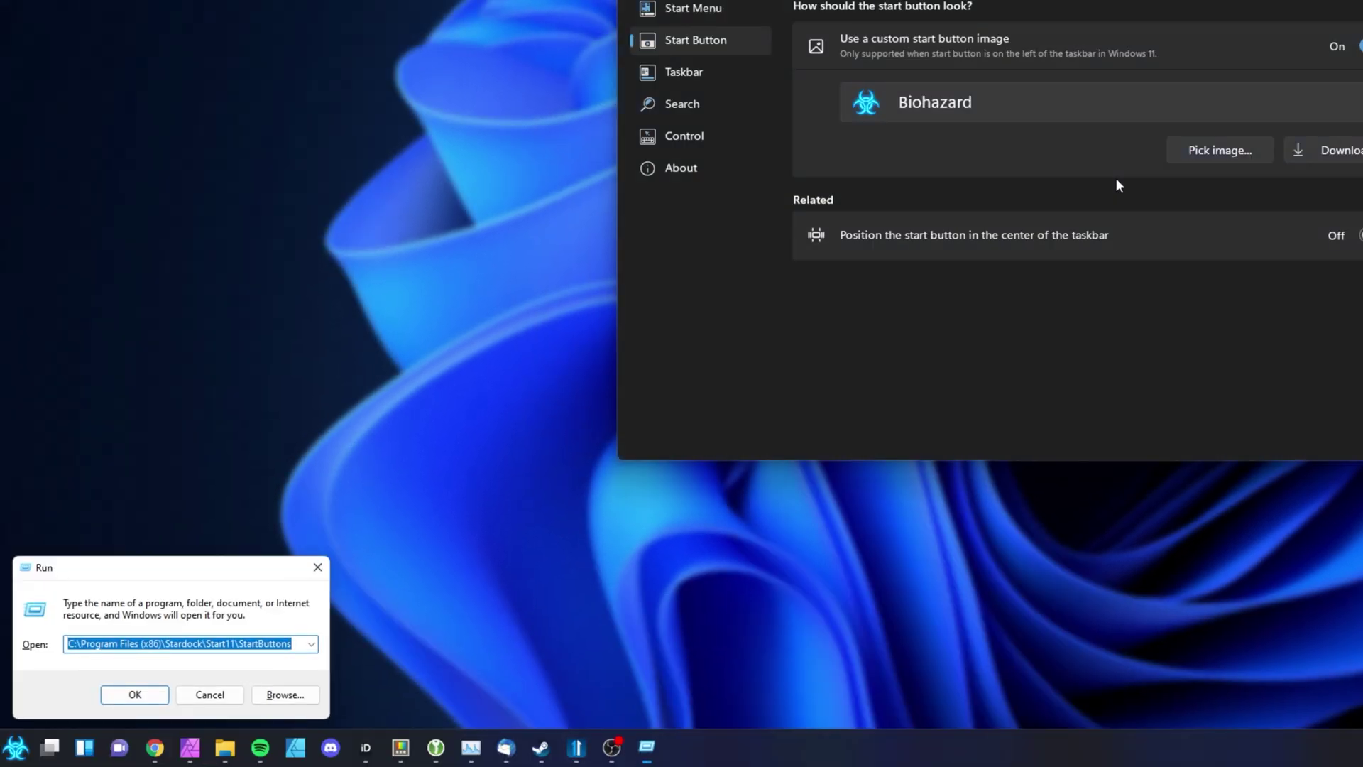
pyautogui.press('End')
pyautogui.press('Return')
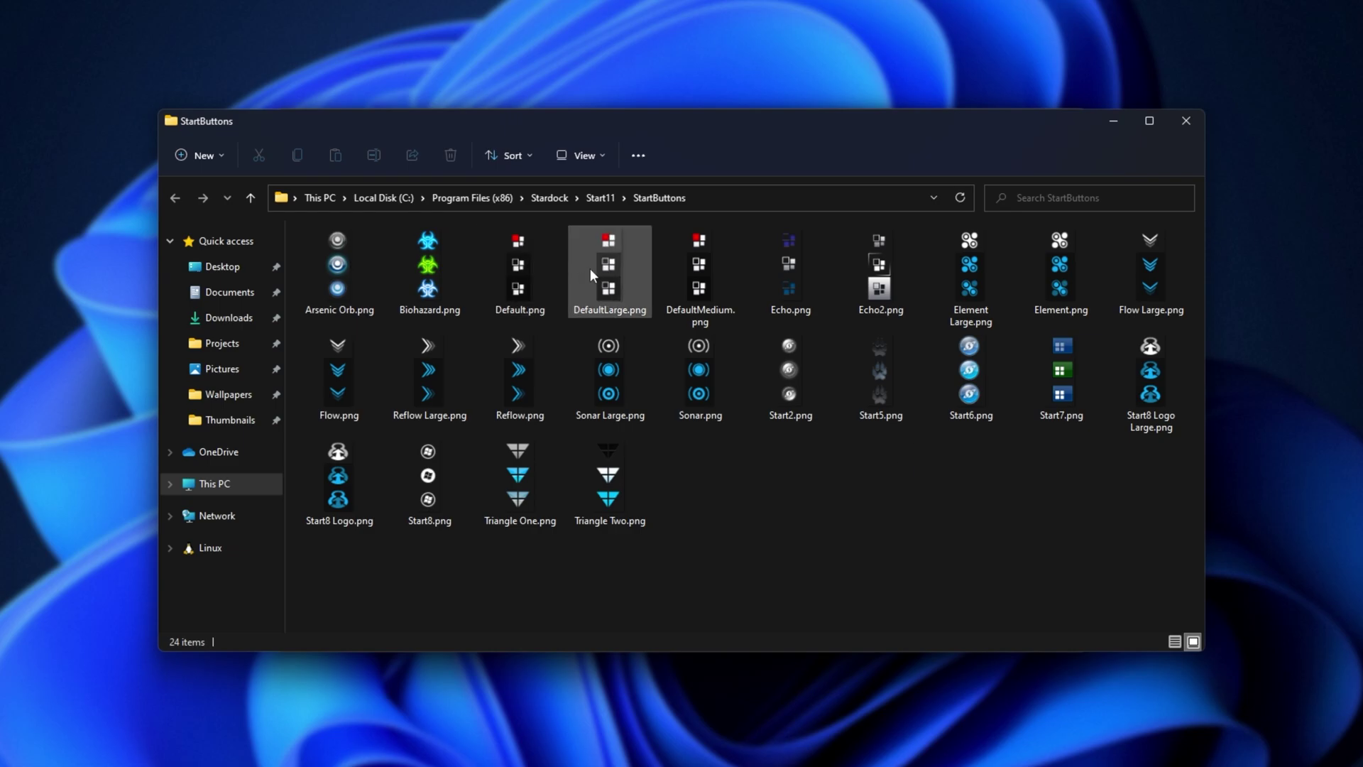
# Duplicate Default.png in the StartButtons folder and move the copy to the desktop, granting administrator permission
pyautogui.click(535, 270)
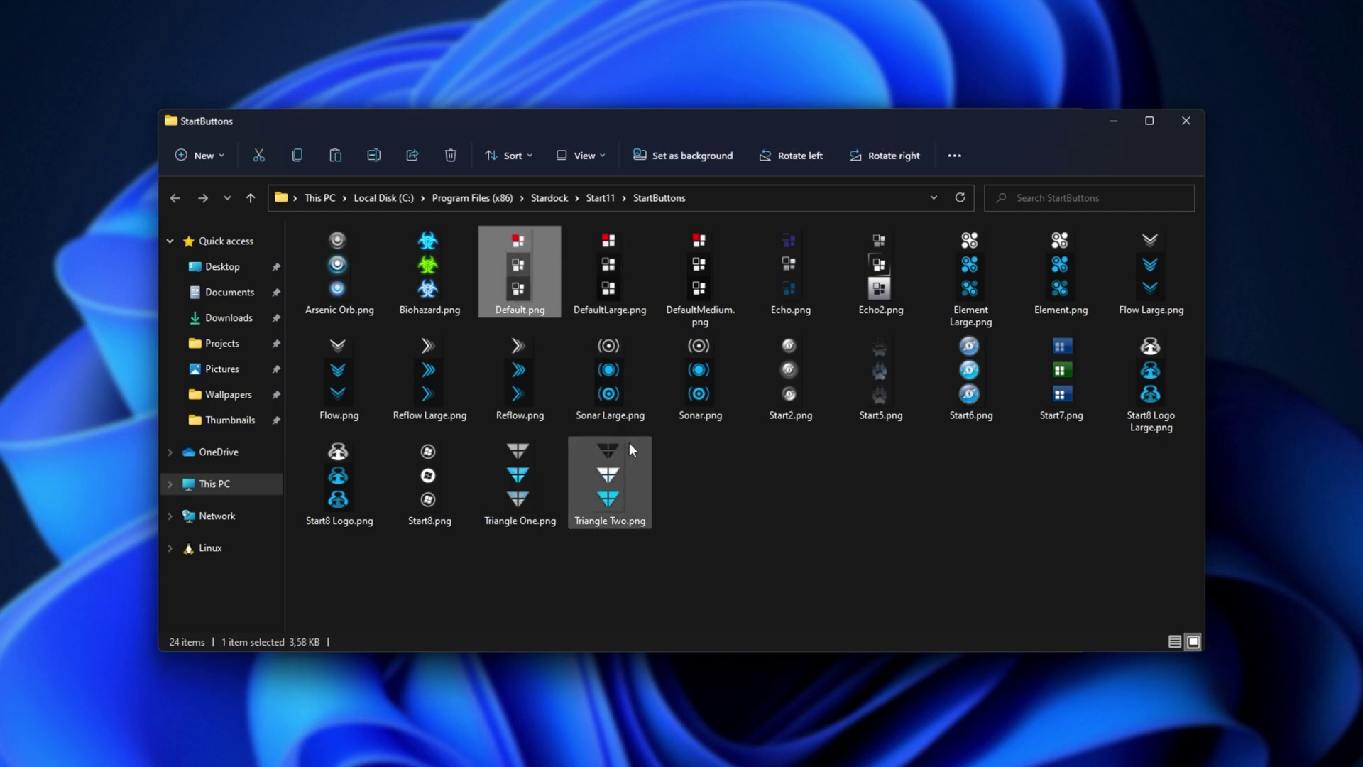
pyautogui.hotkey('ctrl', 'v')
pyautogui.click(666, 267)
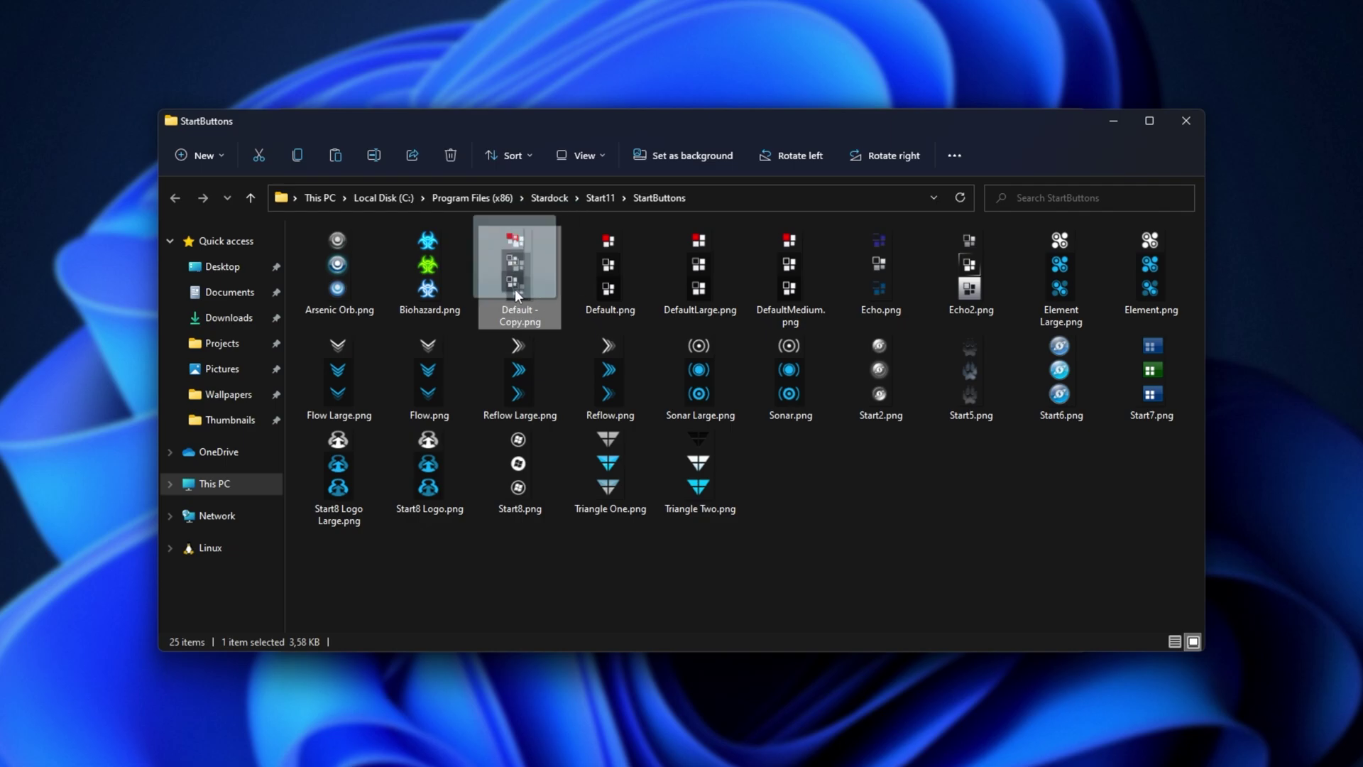
pyautogui.moveTo(514, 294); pyautogui.dragTo(92, 319)
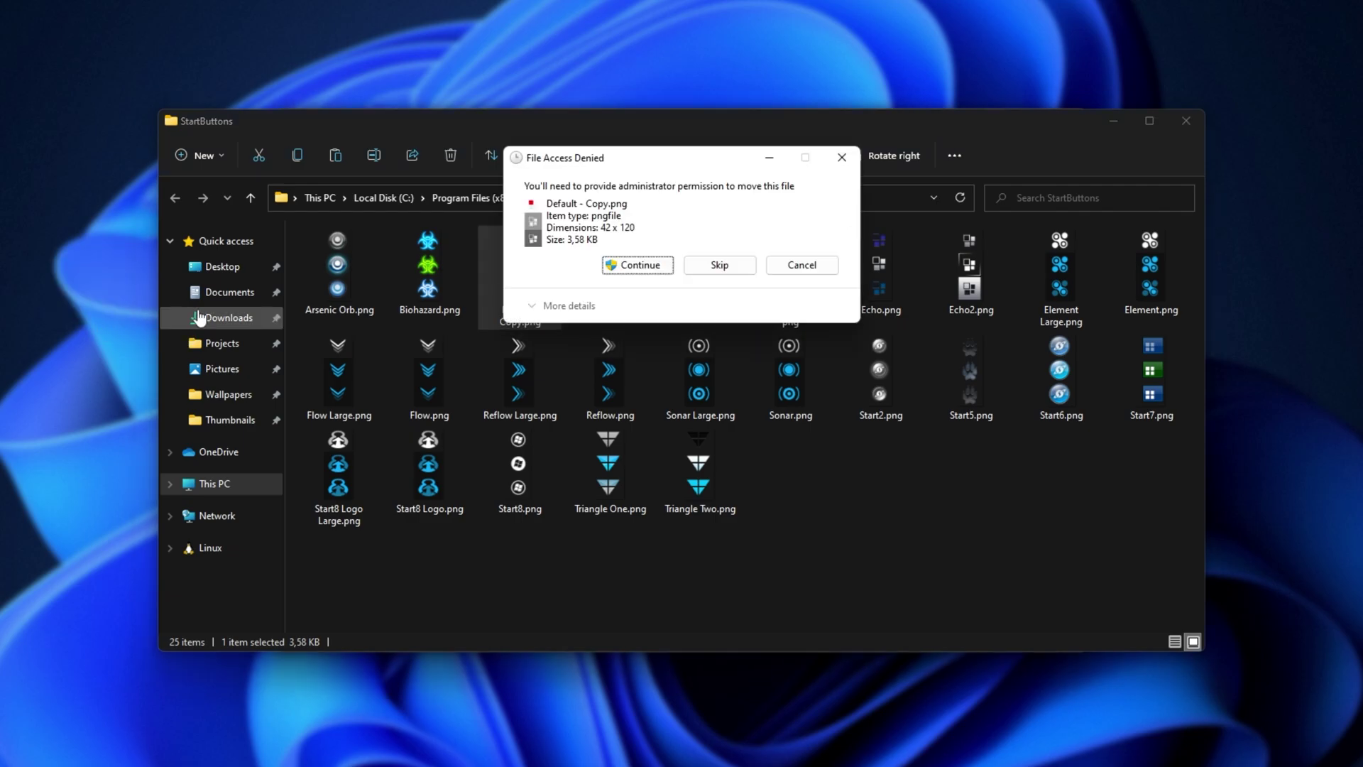
pyautogui.click(641, 266)
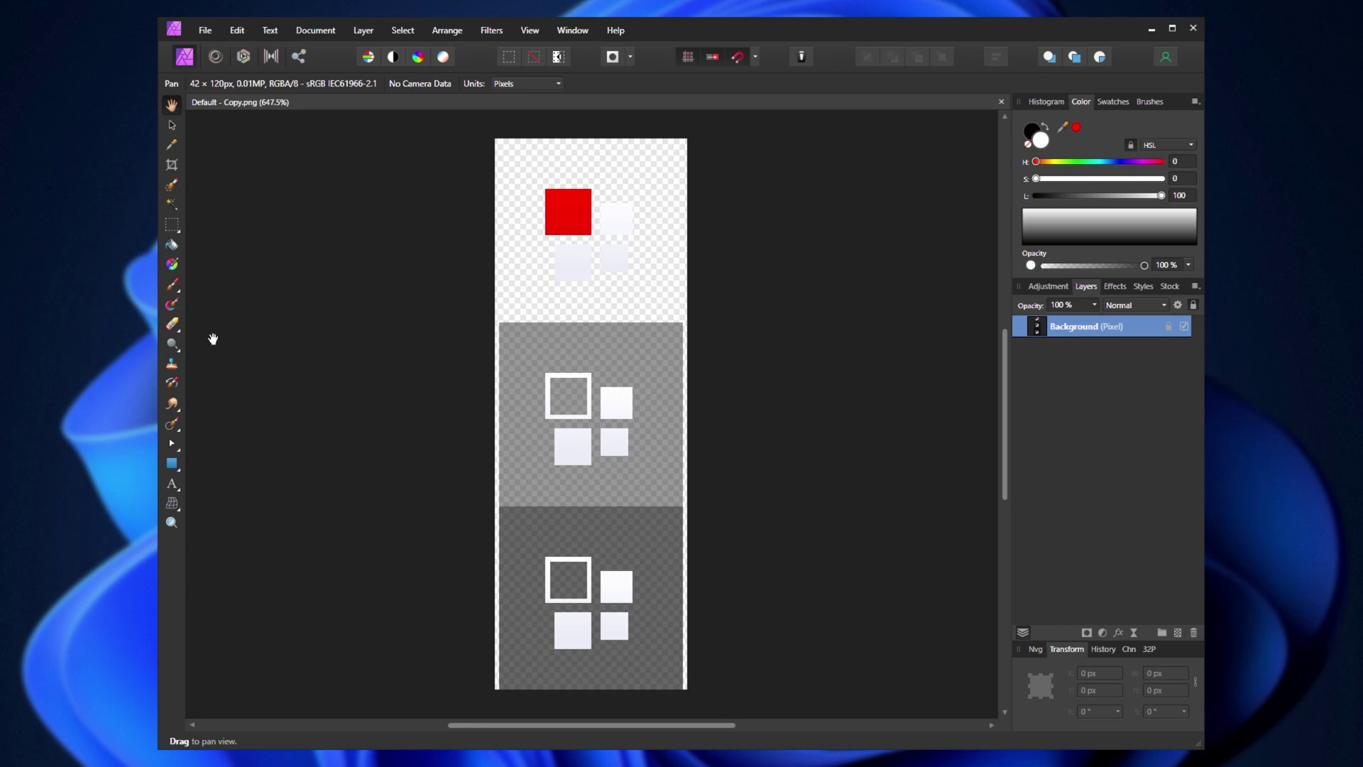
# In Affinity Photo, draw a white 42 × 40 px rectangle and duplicate it so each of the three button-state sections is covered
pyautogui.click(172, 463)
pyautogui.moveTo(496, 137); pyautogui.dragTo(688, 322)
pyautogui.press('v')
pyautogui.press('Escape')
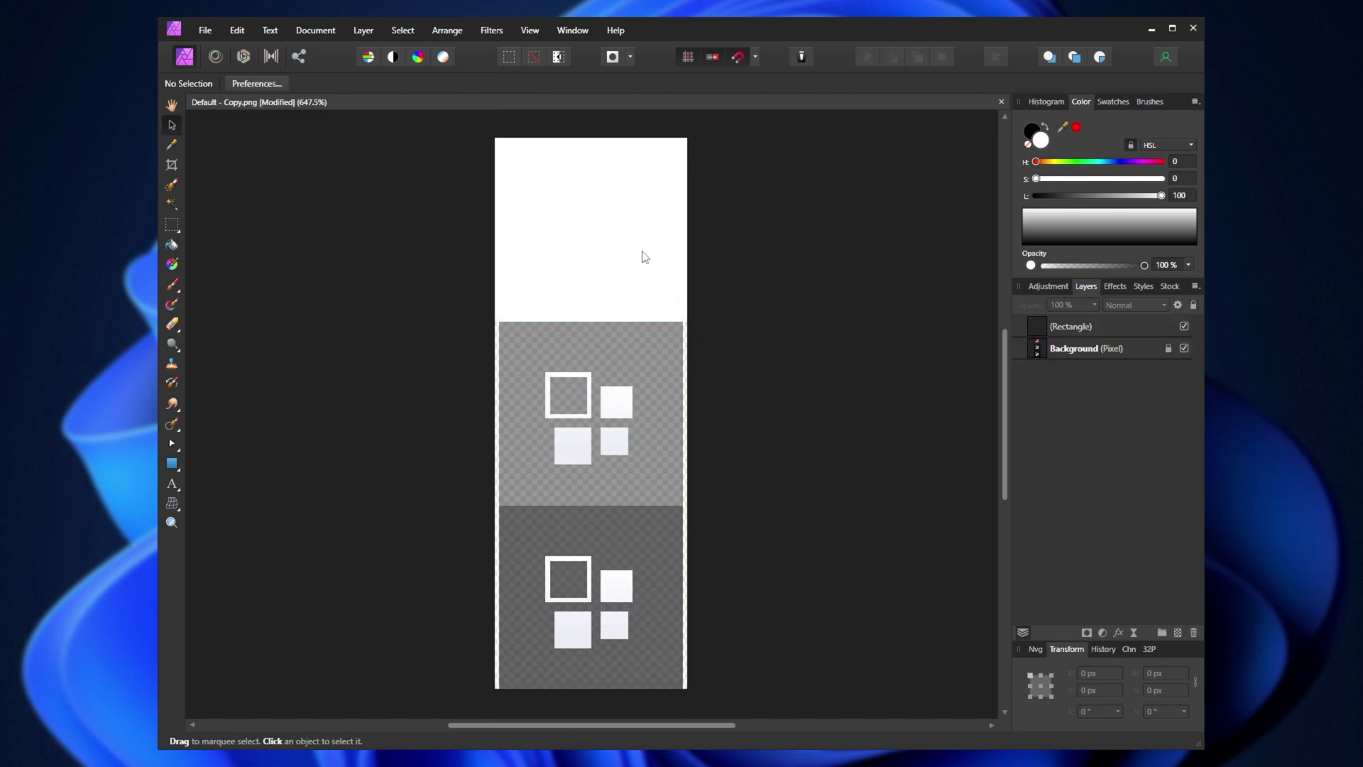
pyautogui.click(627, 234)
pyautogui.moveTo(632, 227); pyautogui.dragTo(616, 558)
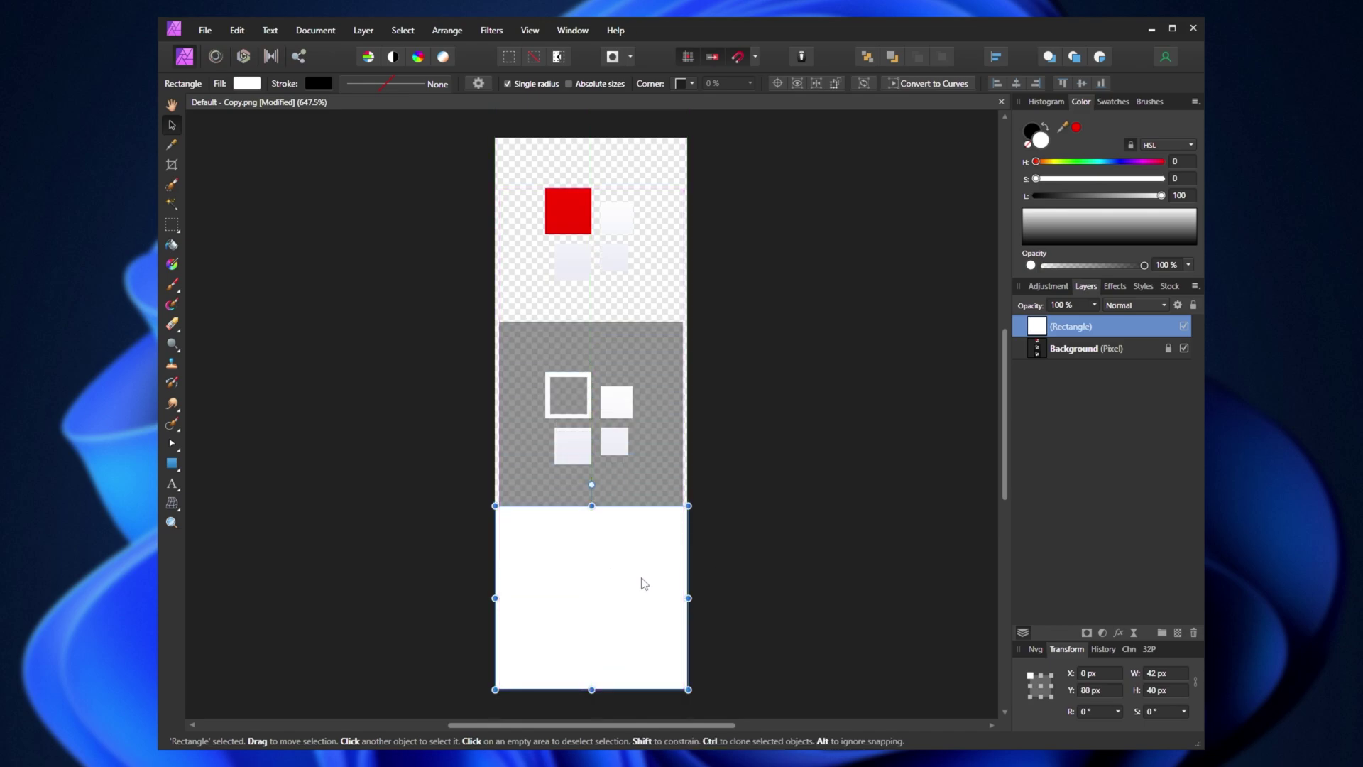
pyautogui.hotkey('ctrl', 'j')
pyautogui.moveTo(641, 593); pyautogui.dragTo(638, 221)
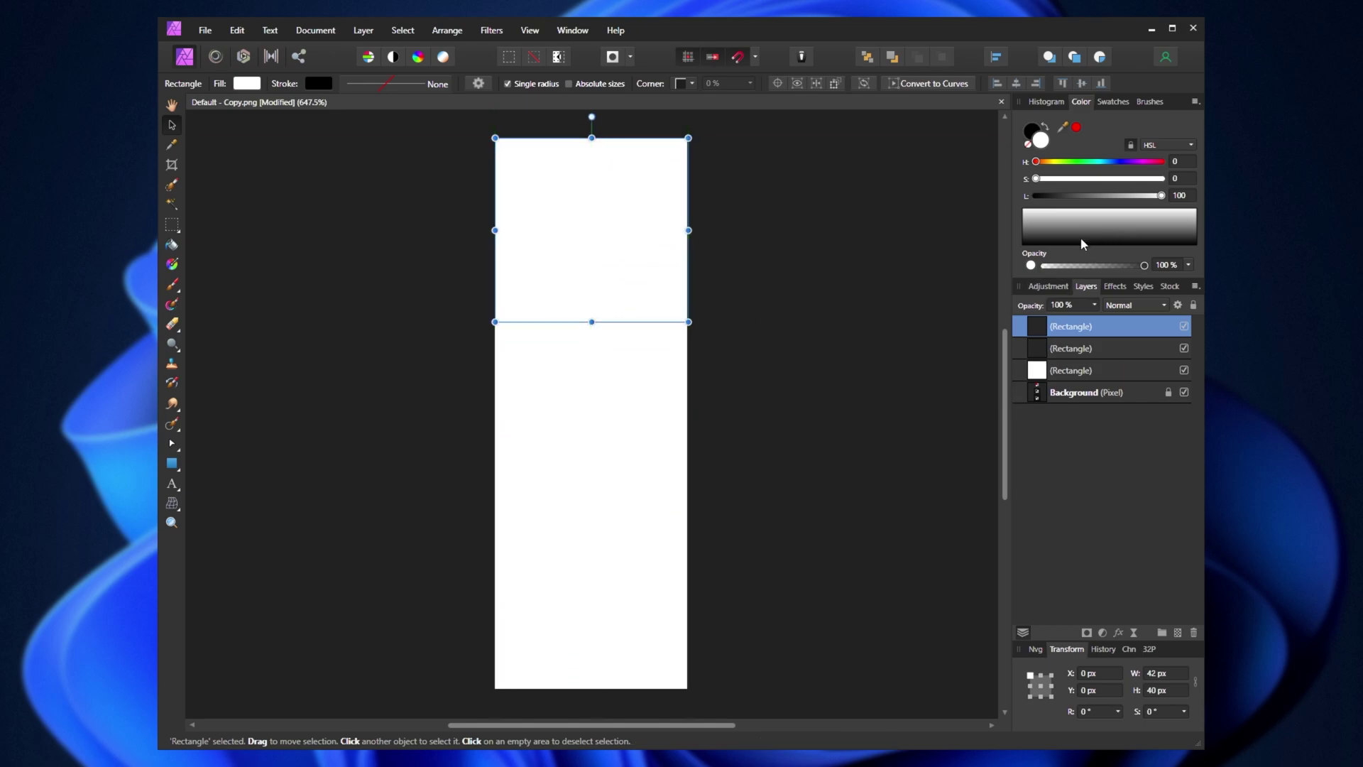
# Recolor the rectangles green at the top, light blue (H 191, S 53, L 73) in the middle and blue (H 220, S 74, L 66) at the bottom
pyautogui.click(1074, 162)
pyautogui.click(1093, 178)
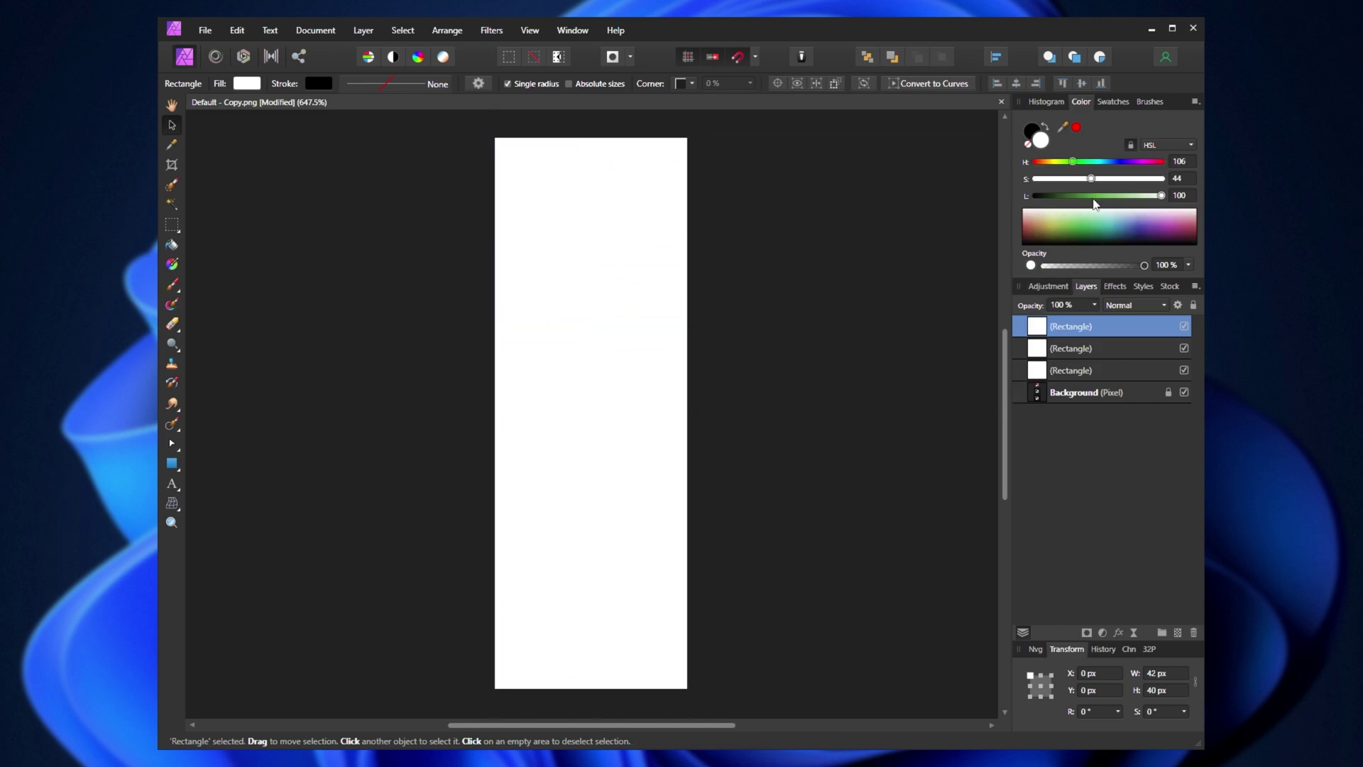
pyautogui.click(1097, 195)
pyautogui.click(624, 363)
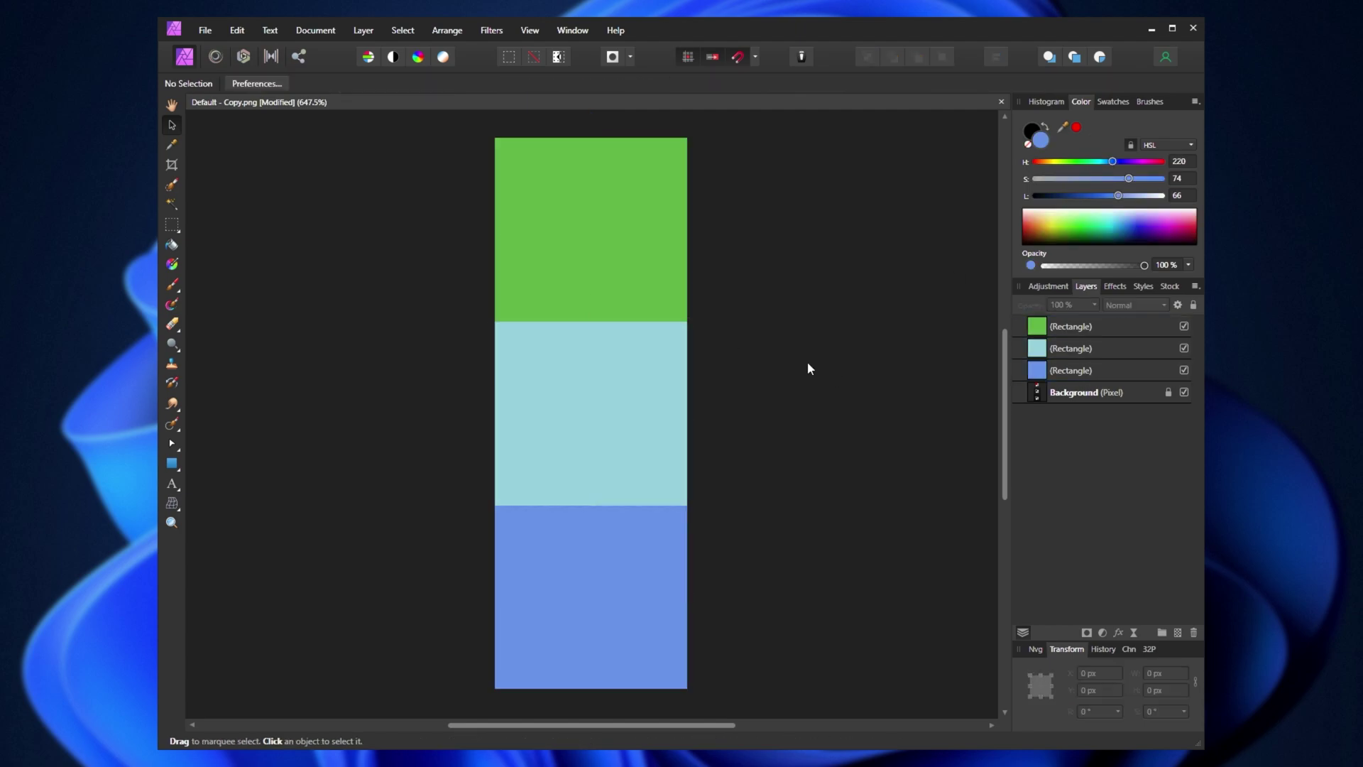
pyautogui.click(640, 253)
pyautogui.click(640, 411)
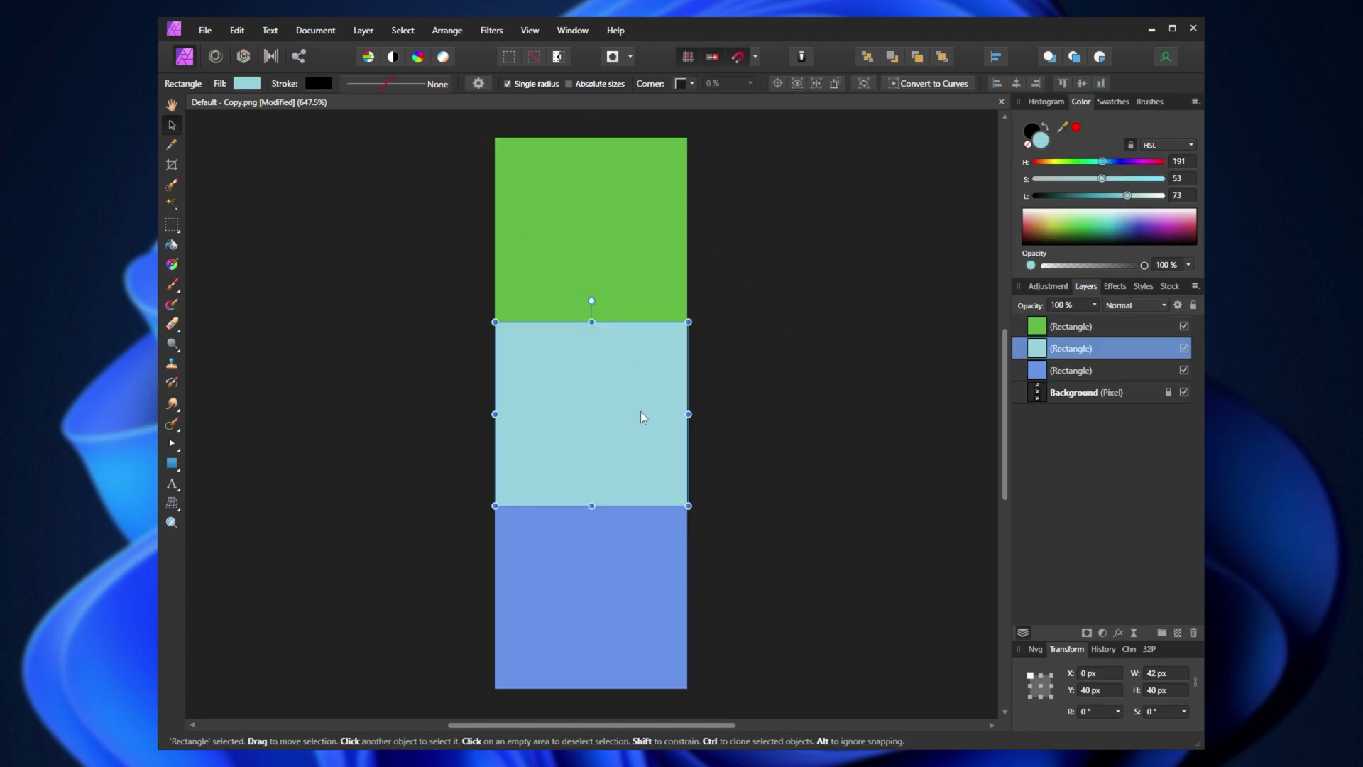
pyautogui.click(543, 566)
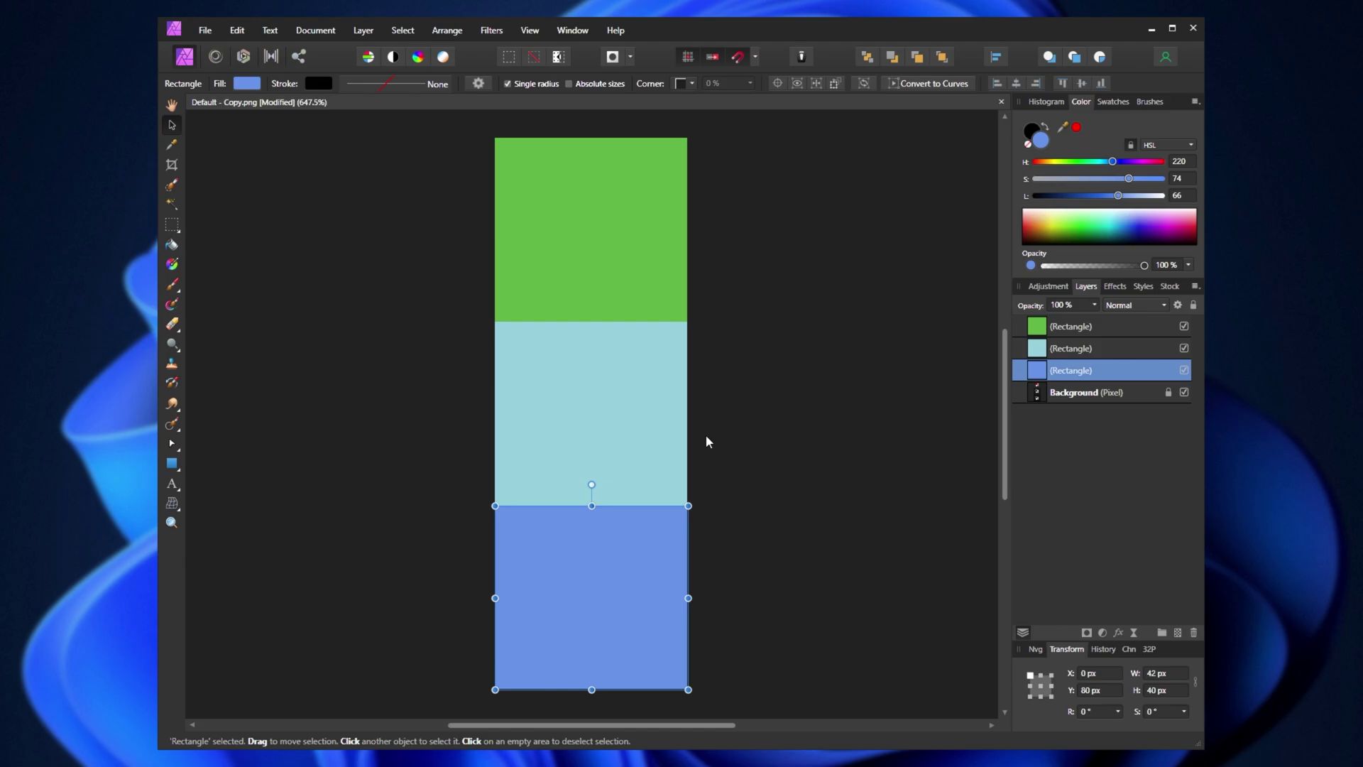
# Open the TechNobo Branding folder from Projects in a new File Explorer window
pyautogui.press('super+e')
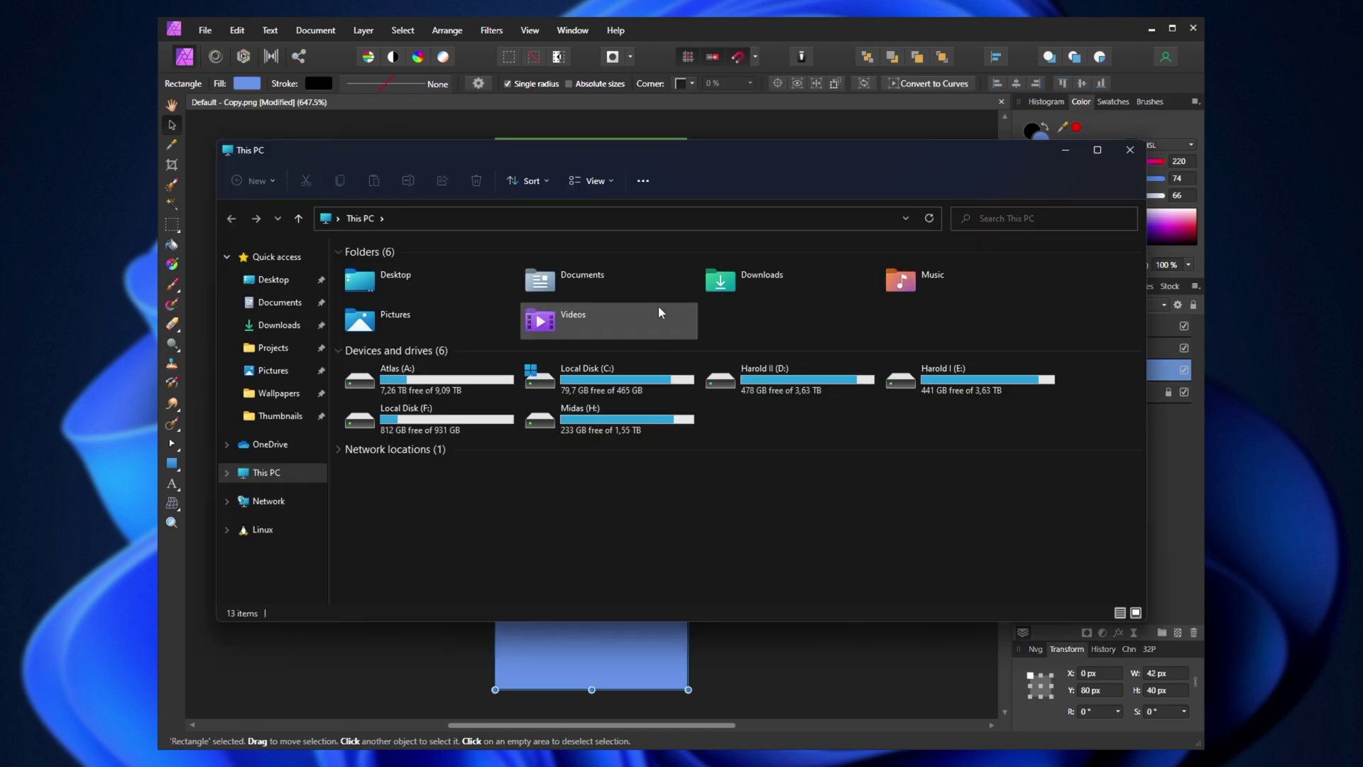
pyautogui.click(270, 348)
pyautogui.scroll(-2, 502, 365)
pyautogui.click(502, 479)
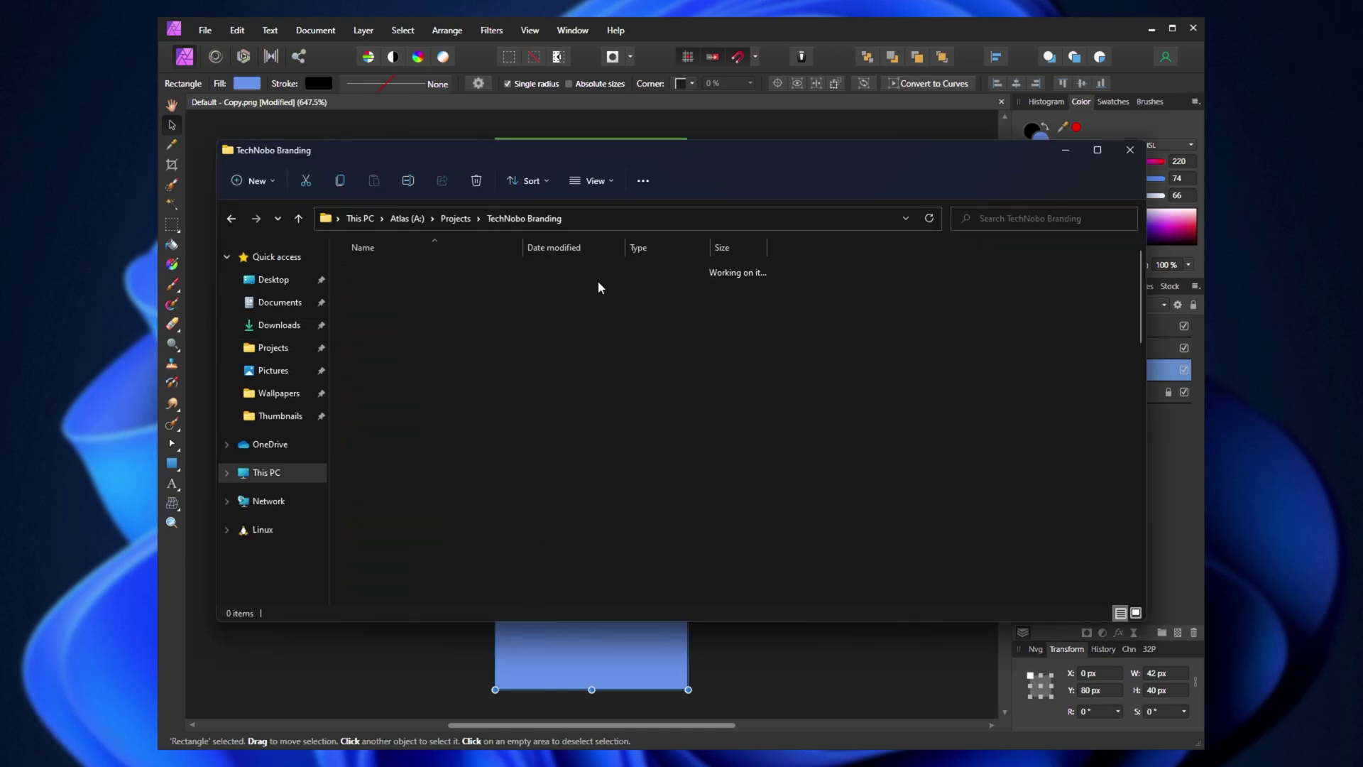
pyautogui.scroll(5, 594, 381)
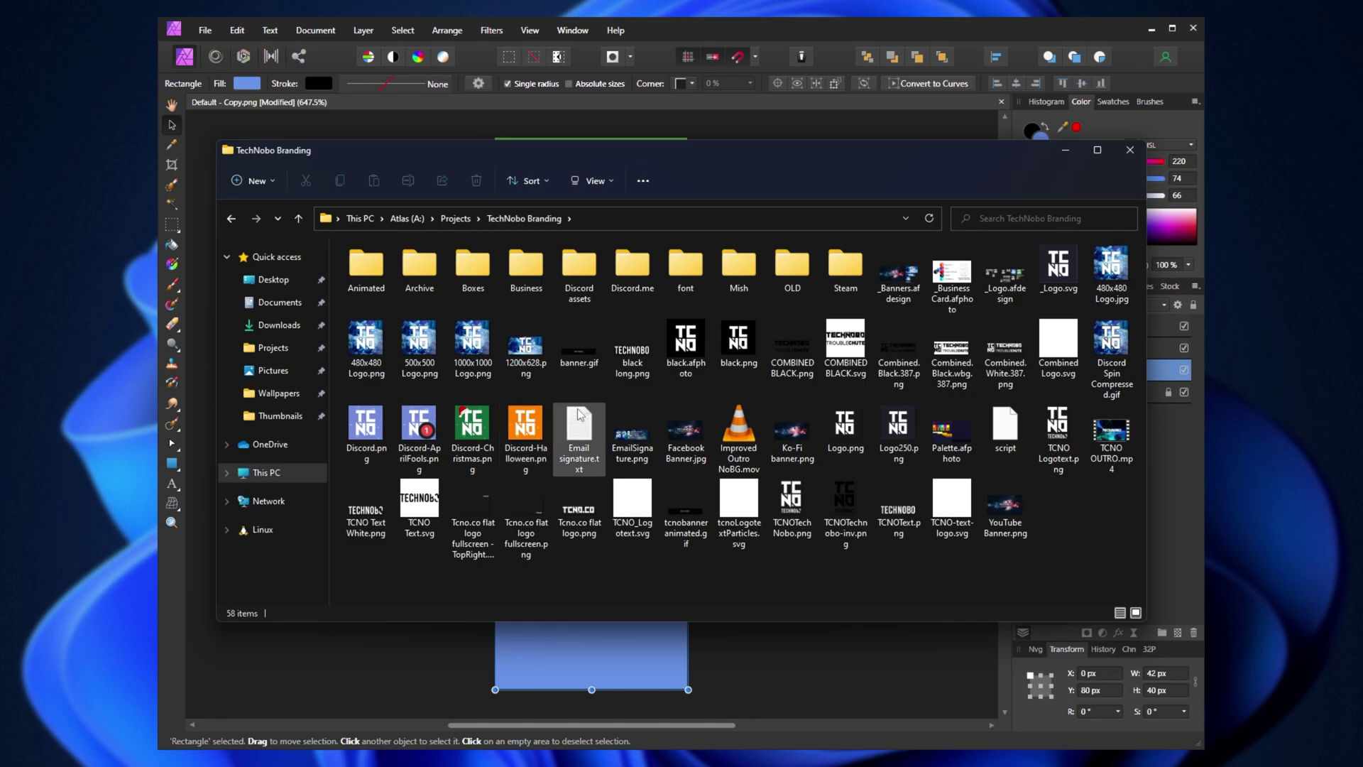
# Move the File Explorer window aside and place the TCNO logo file from it onto the Default - Copy.png canvas
pyautogui.moveTo(678, 168); pyautogui.dragTo(1072, 171)
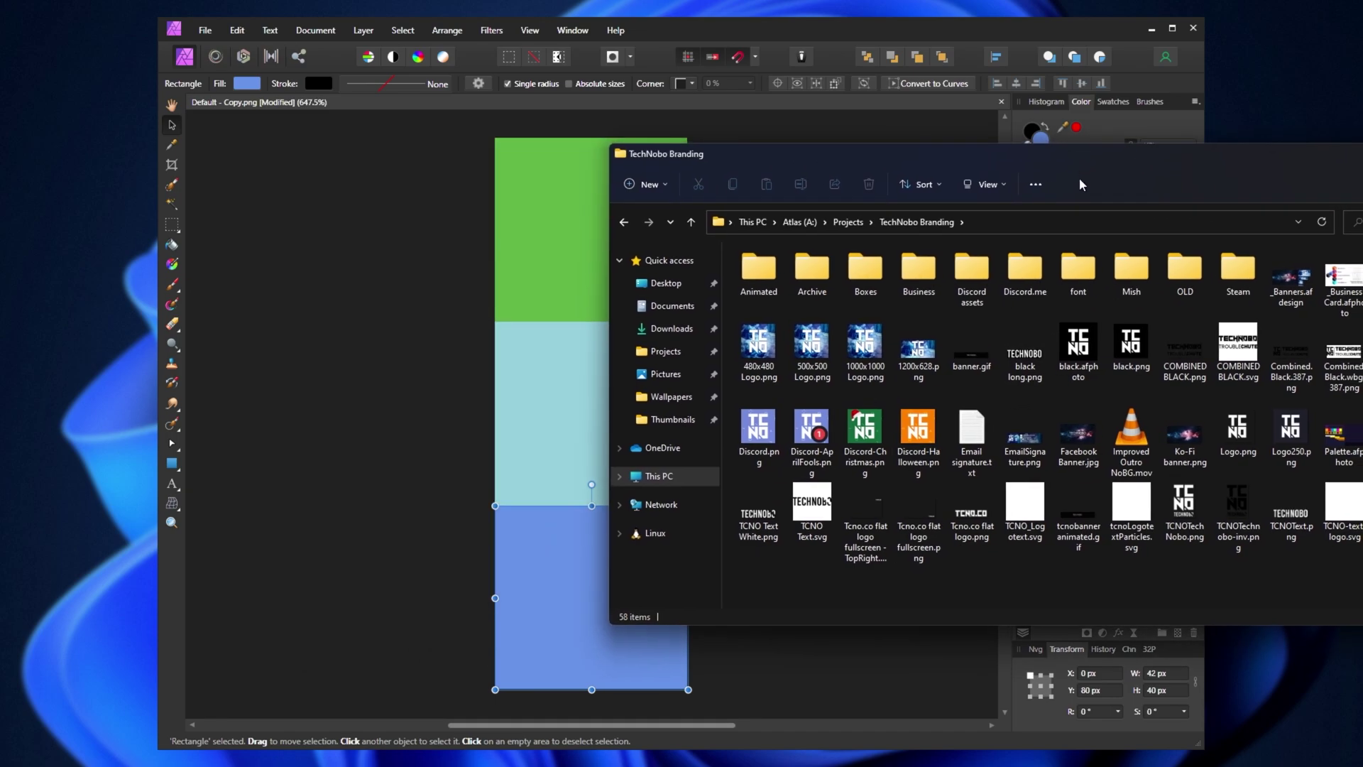
pyautogui.moveTo(1265, 309); pyautogui.dragTo(456, 318)
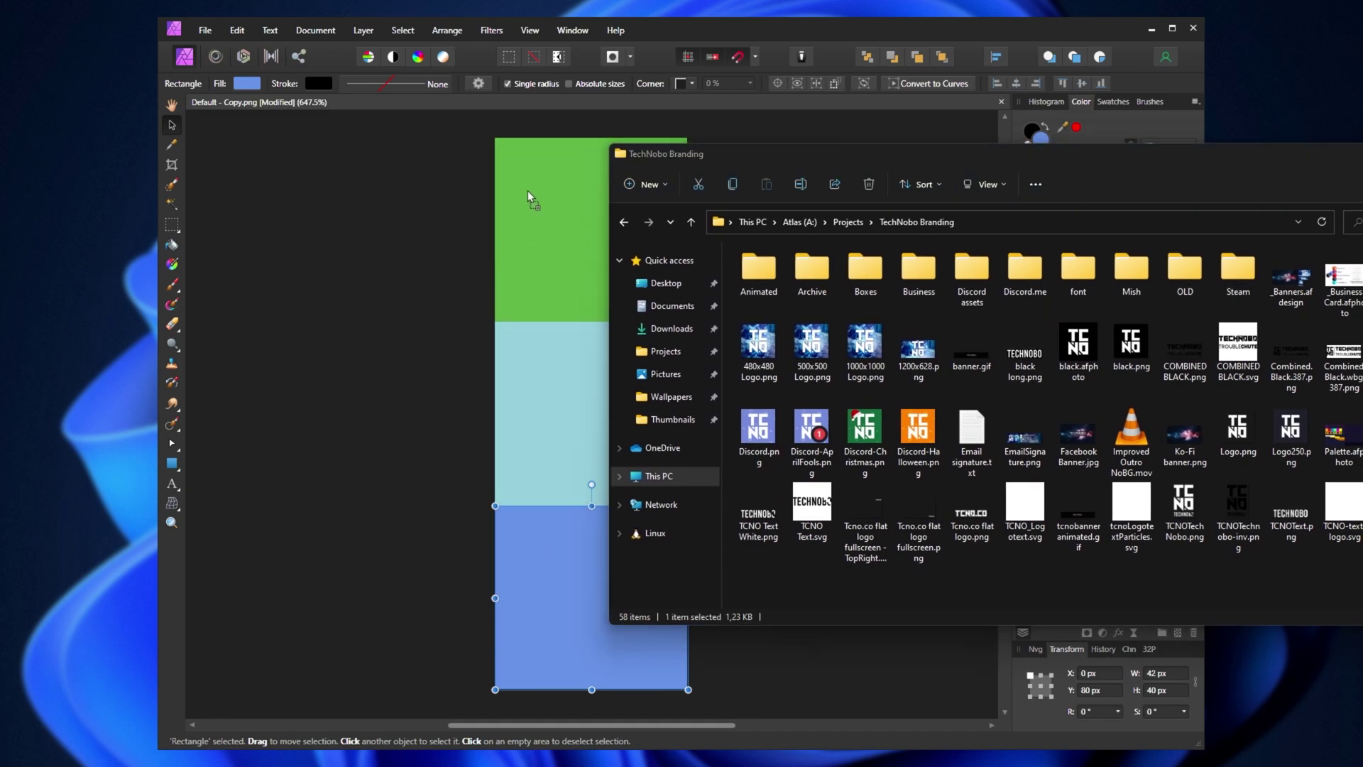
pyautogui.moveTo(527, 190); pyautogui.dragTo(527, 192)
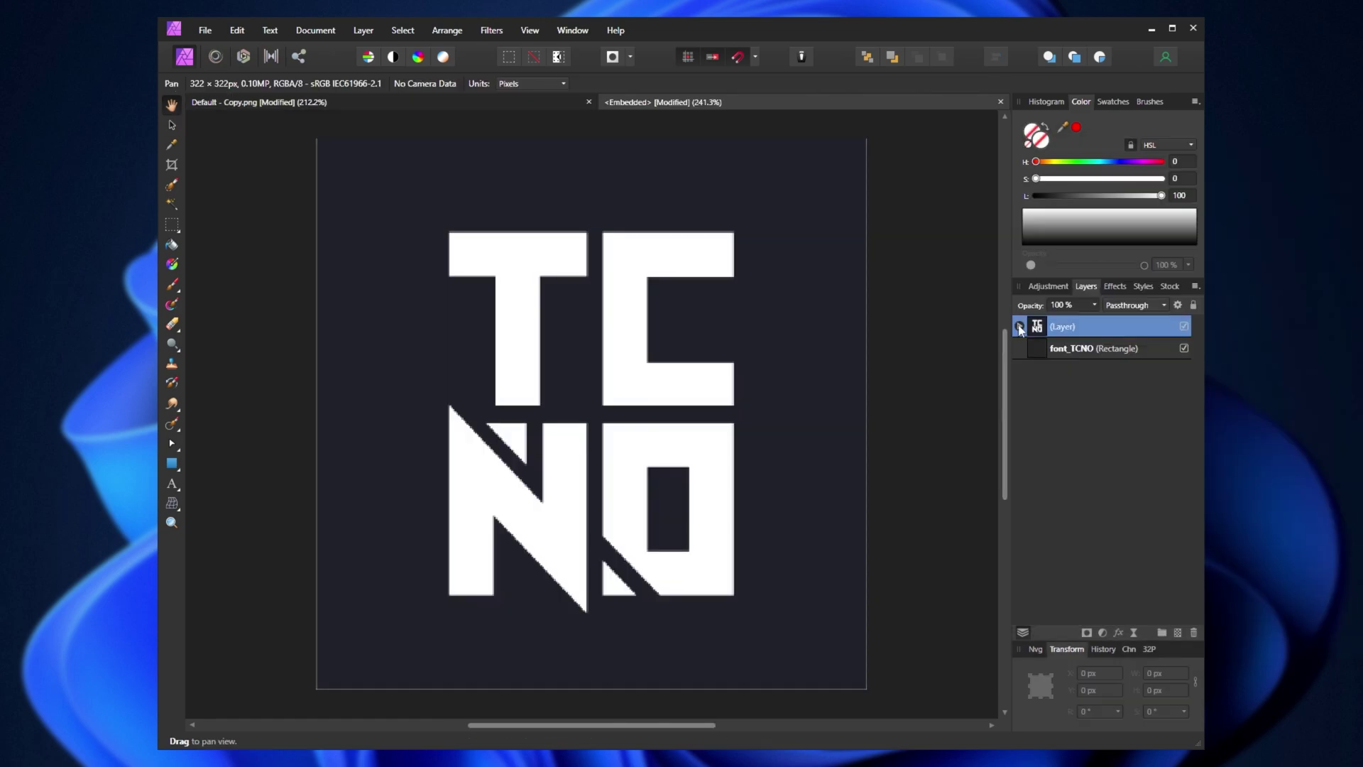
# Copy the white TCNO curves from the embedded logo document and paste them into Default - Copy.png
pyautogui.click(1020, 326)
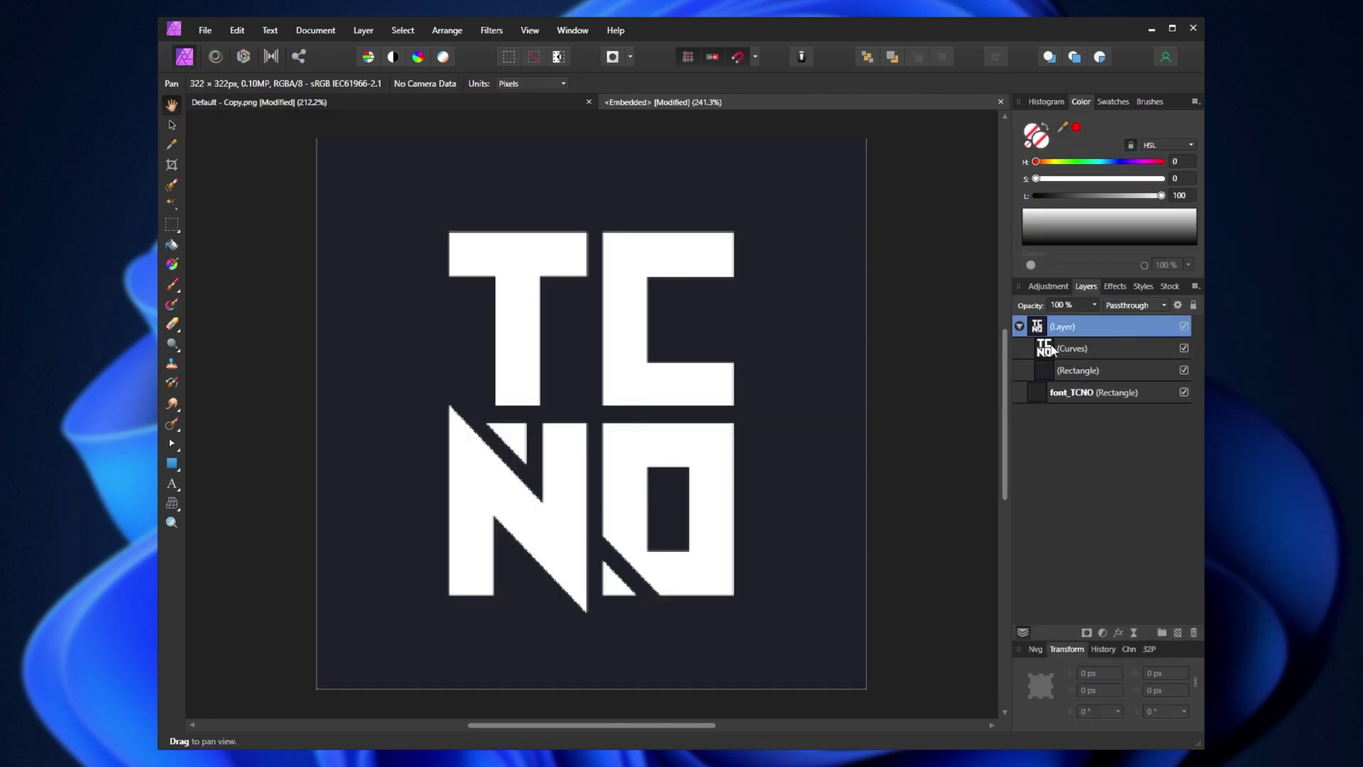
pyautogui.click(1058, 349)
pyautogui.click(553, 100)
pyautogui.hotkey('ctrl', 'v')
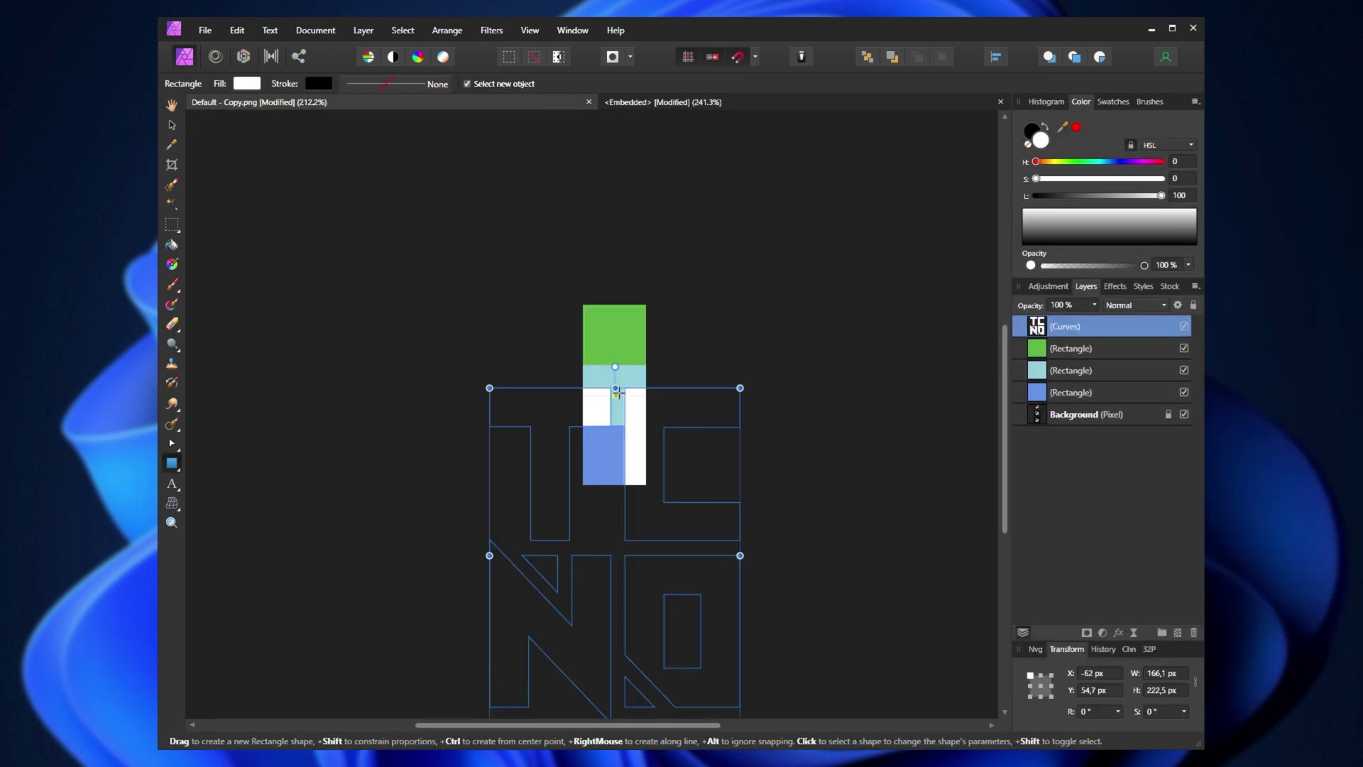
# Scale the pasted logo to about 23.5 × 31.5 px on the green section and duplicate it onto the light blue and blue sections
pyautogui.moveTo(616, 390); pyautogui.dragTo(633, 462)
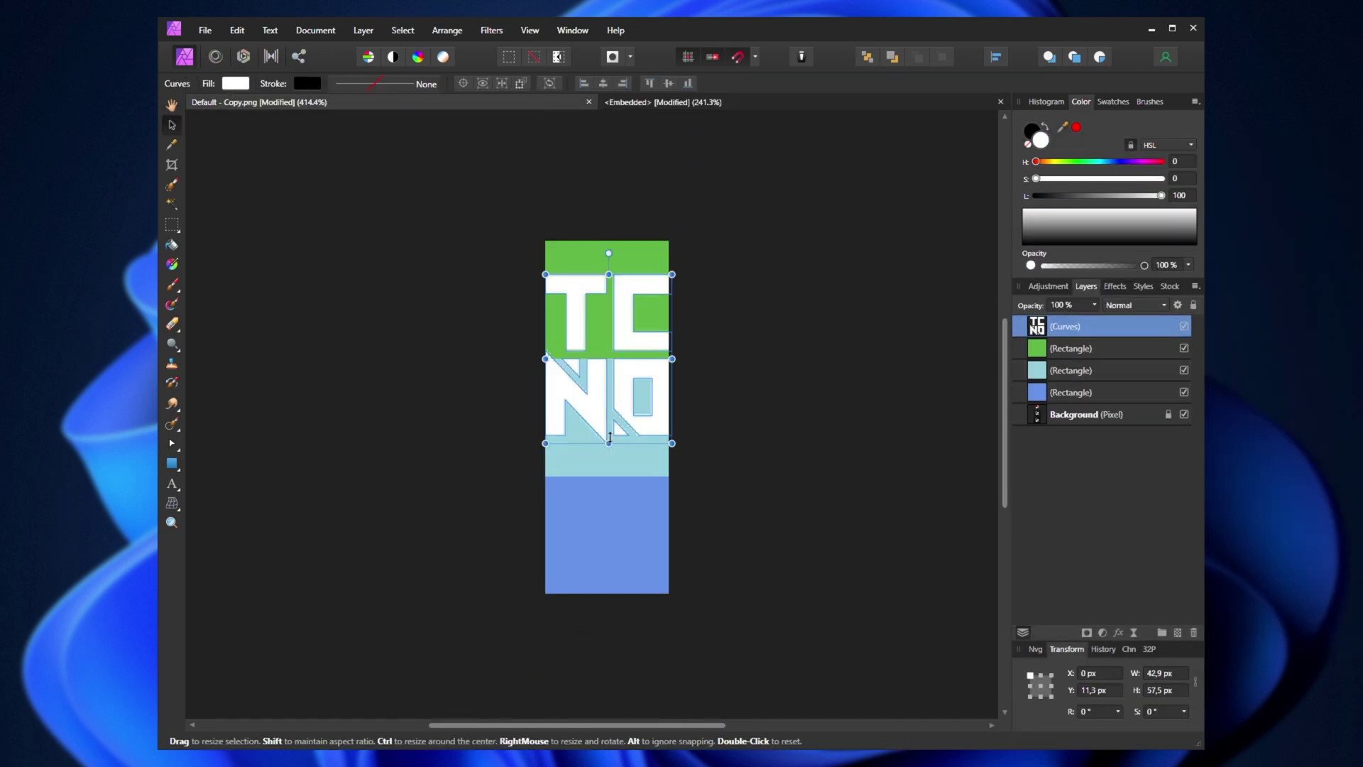
pyautogui.moveTo(609, 442); pyautogui.dragTo(602, 304)
pyautogui.scroll(2, 619, 321)
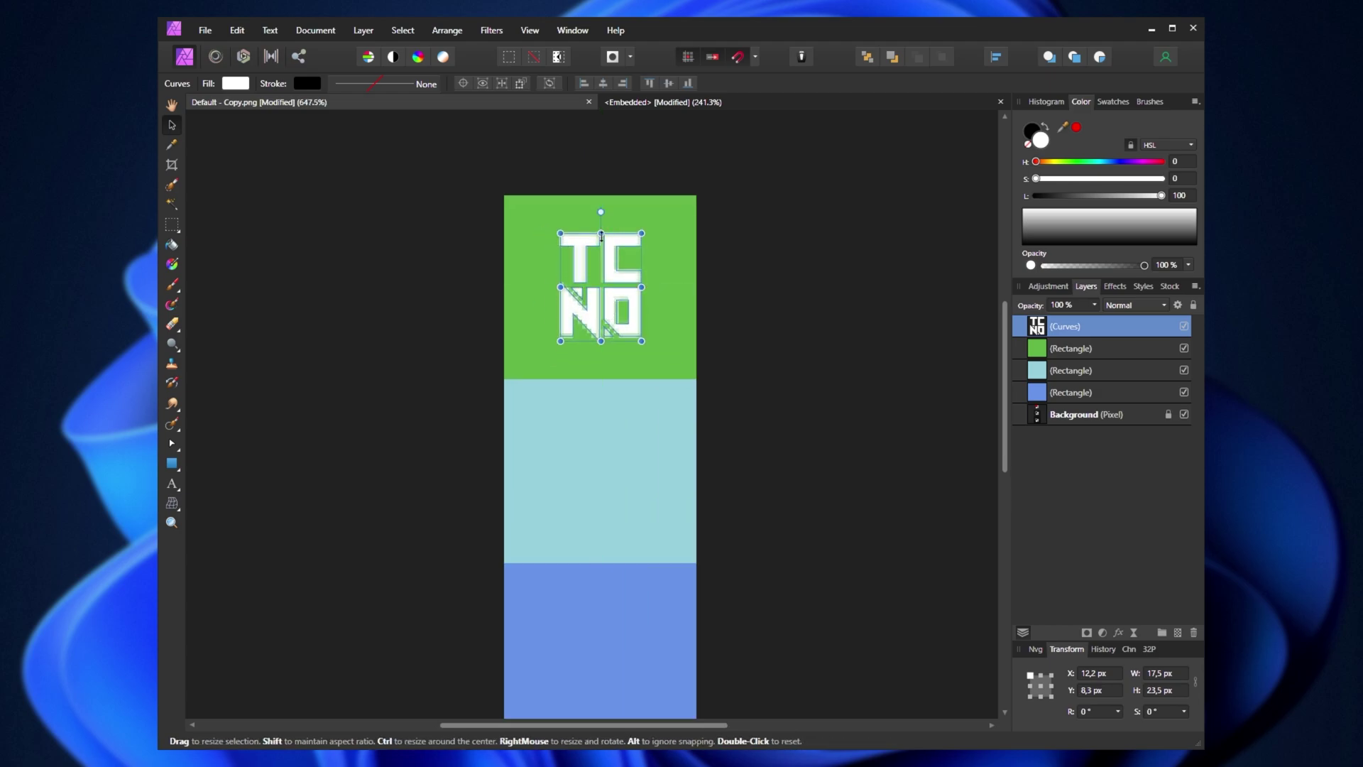
pyautogui.moveTo(601, 223); pyautogui.dragTo(607, 216)
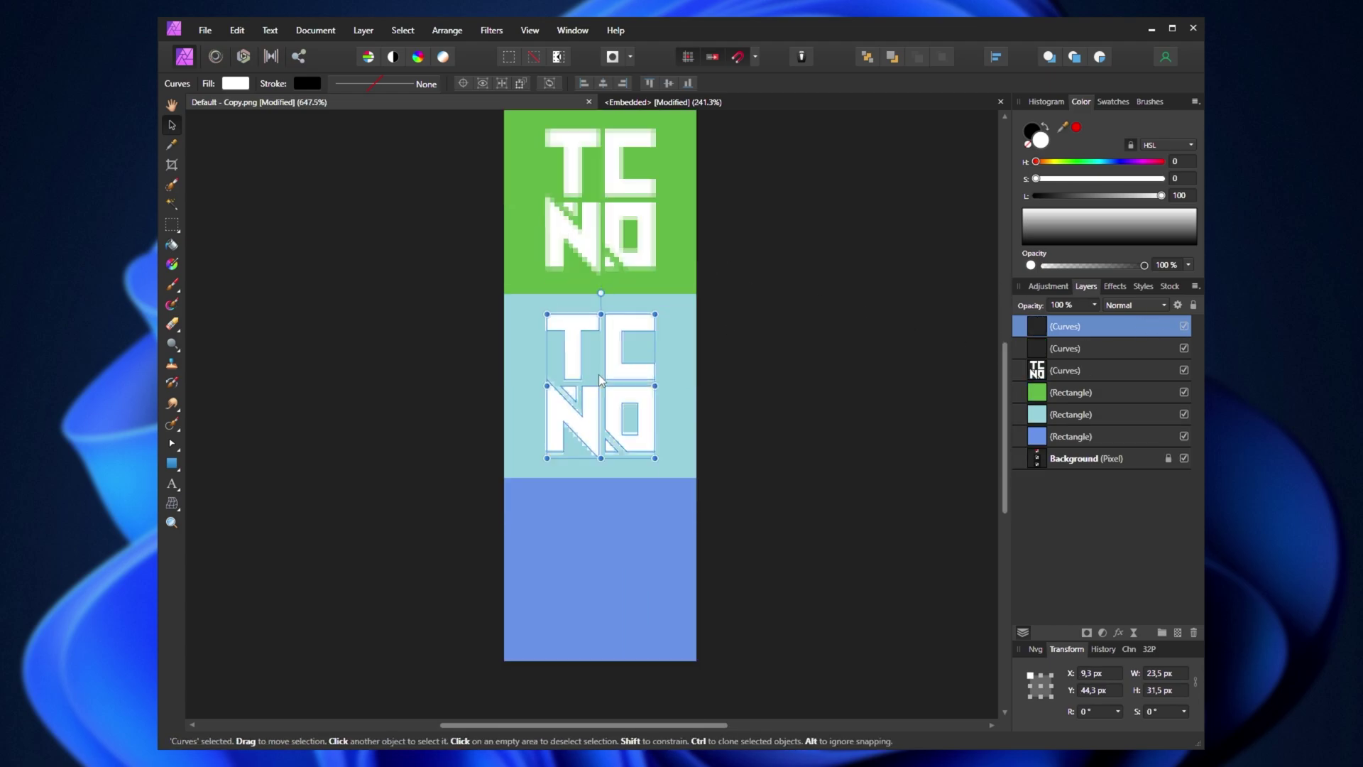
pyautogui.moveTo(601, 381); pyautogui.dragTo(585, 566)
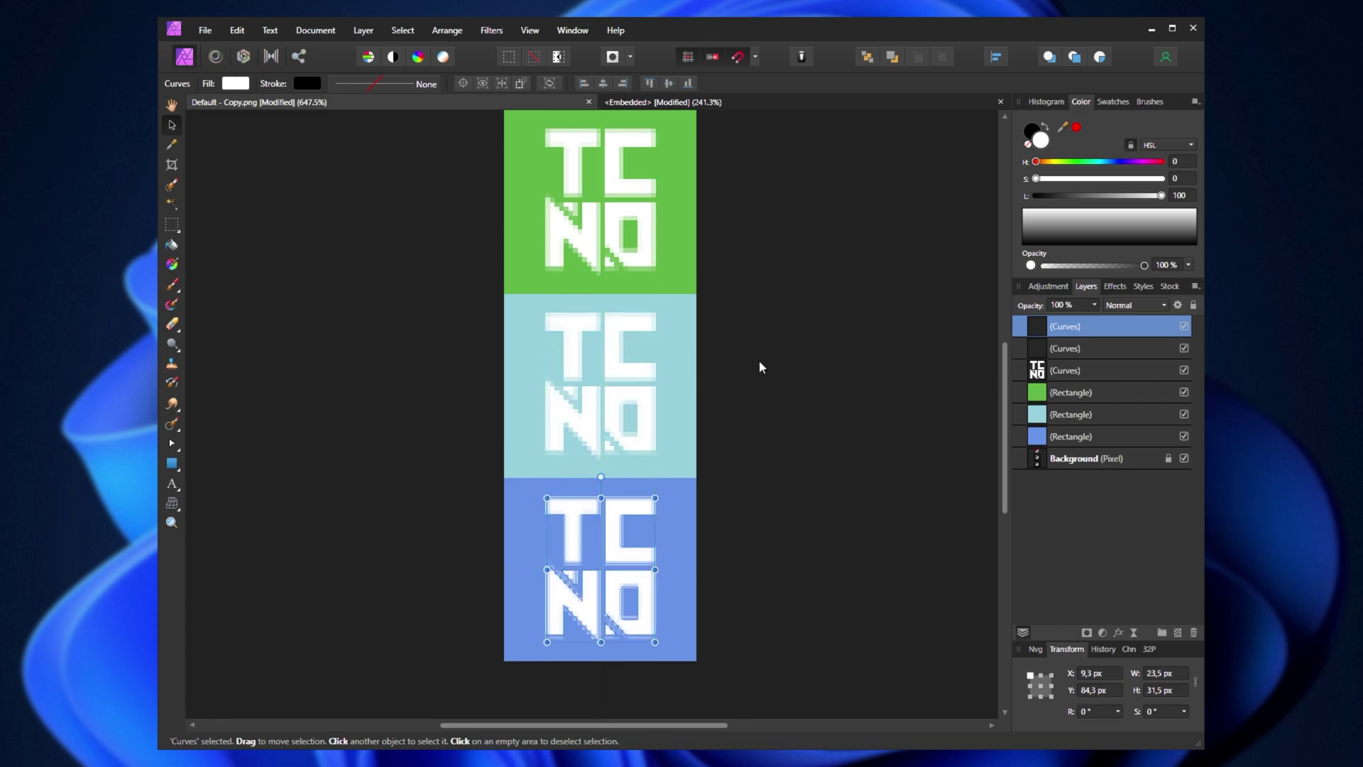
# Hide the three rectangles and the three logo curves to compare them with the original template underneath
pyautogui.click(1184, 392)
pyautogui.click(1184, 436)
pyautogui.keyDown('shift'); pyautogui.click(1157, 370); pyautogui.keyUp('shift')
pyautogui.click(1183, 370)
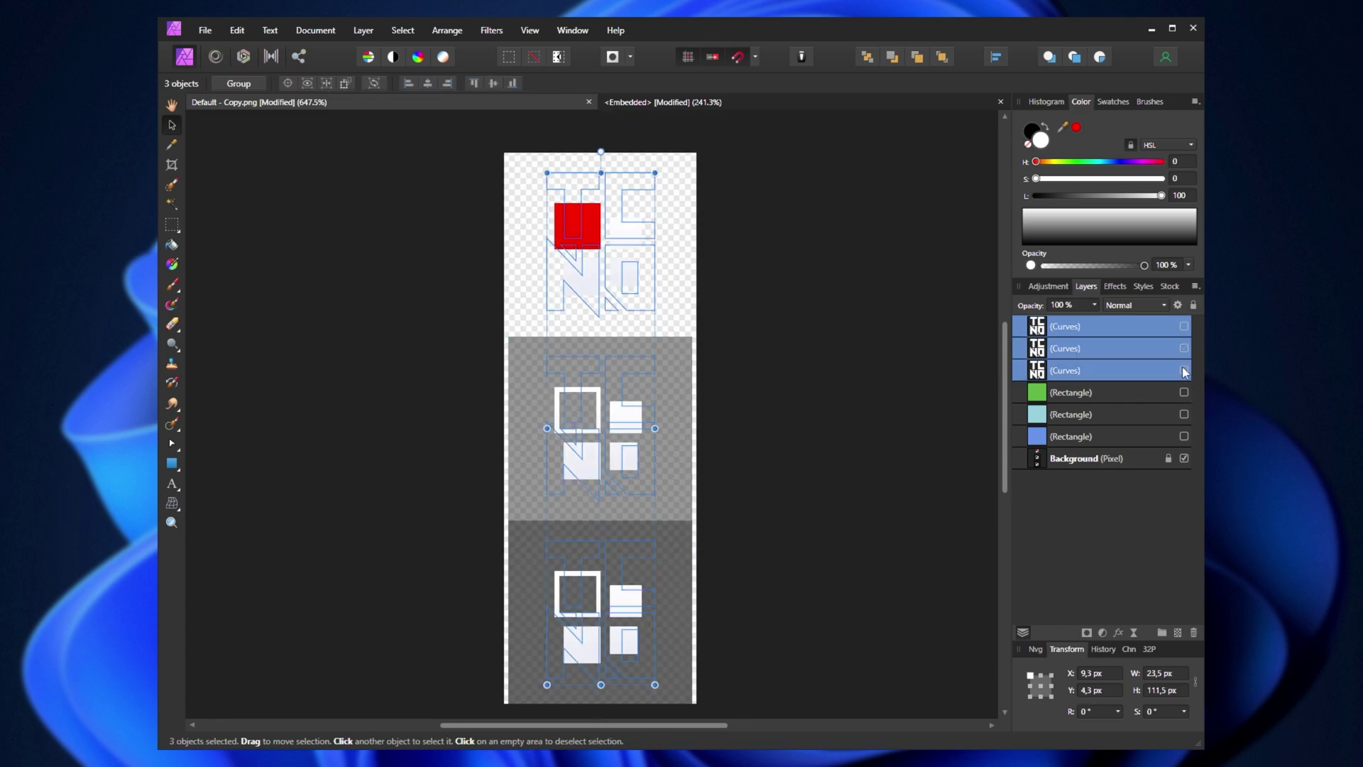
pyautogui.click(931, 336)
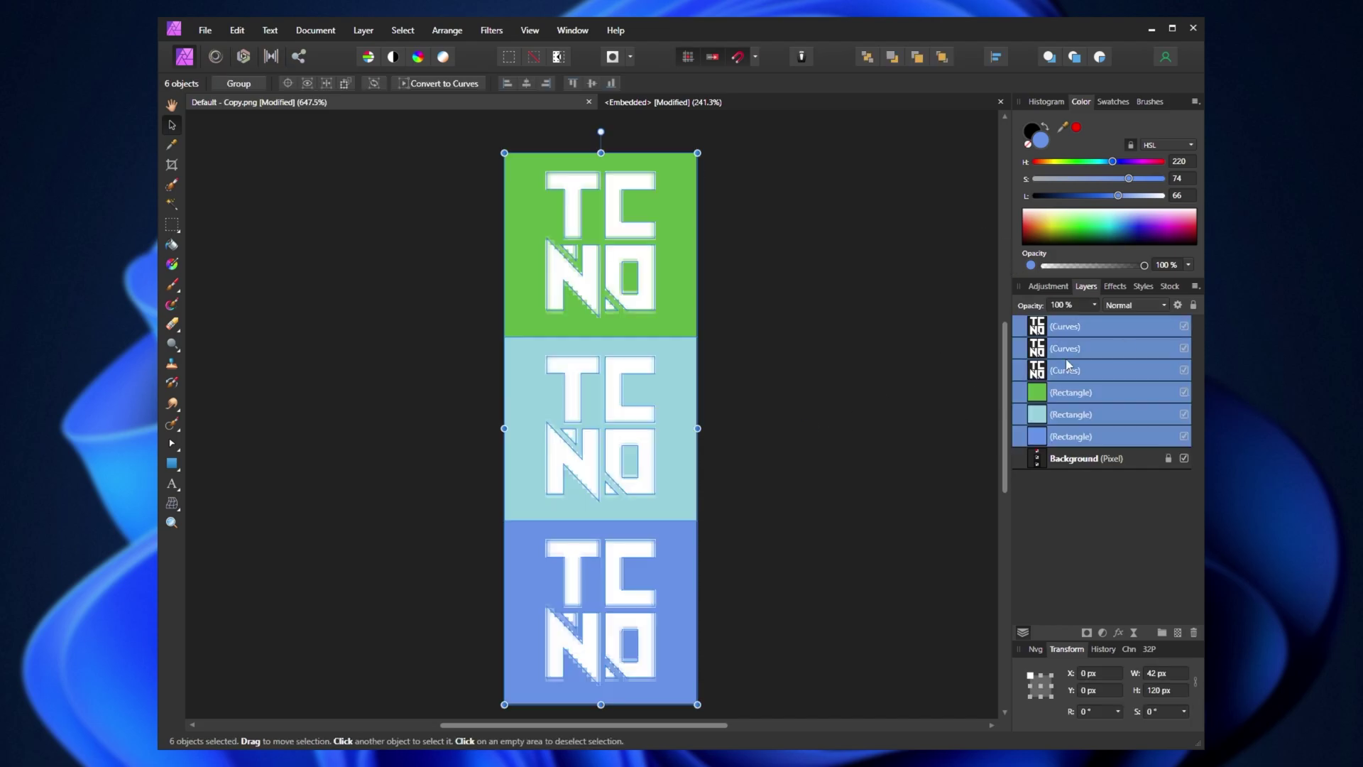
# Show all layers again, shrink the three logo copies to about 20 × 26 px each and set their X position to 11 px
pyautogui.click(1064, 365)
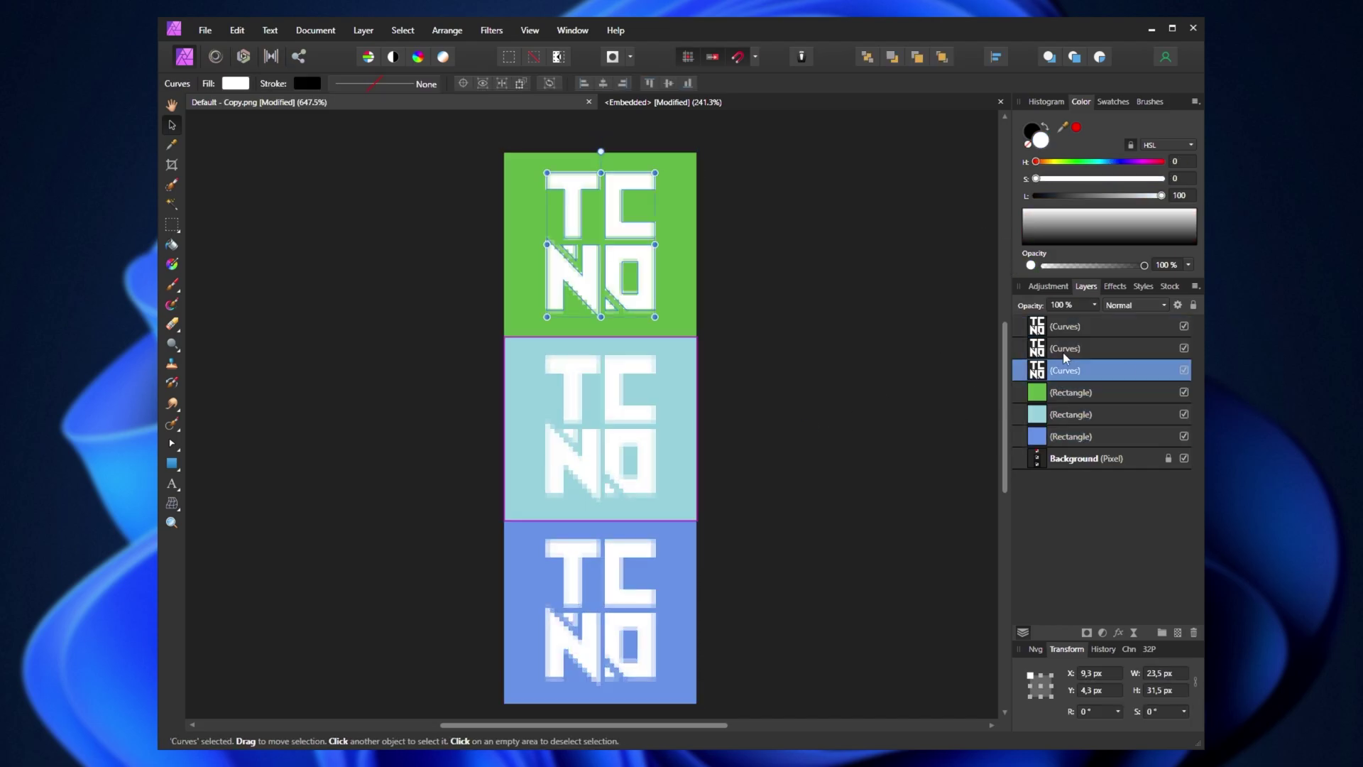
pyautogui.keyDown('shift'); pyautogui.click(1063, 352); pyautogui.keyUp('shift')
pyautogui.keyDown('shift'); pyautogui.click(1062, 331); pyautogui.keyUp('shift')
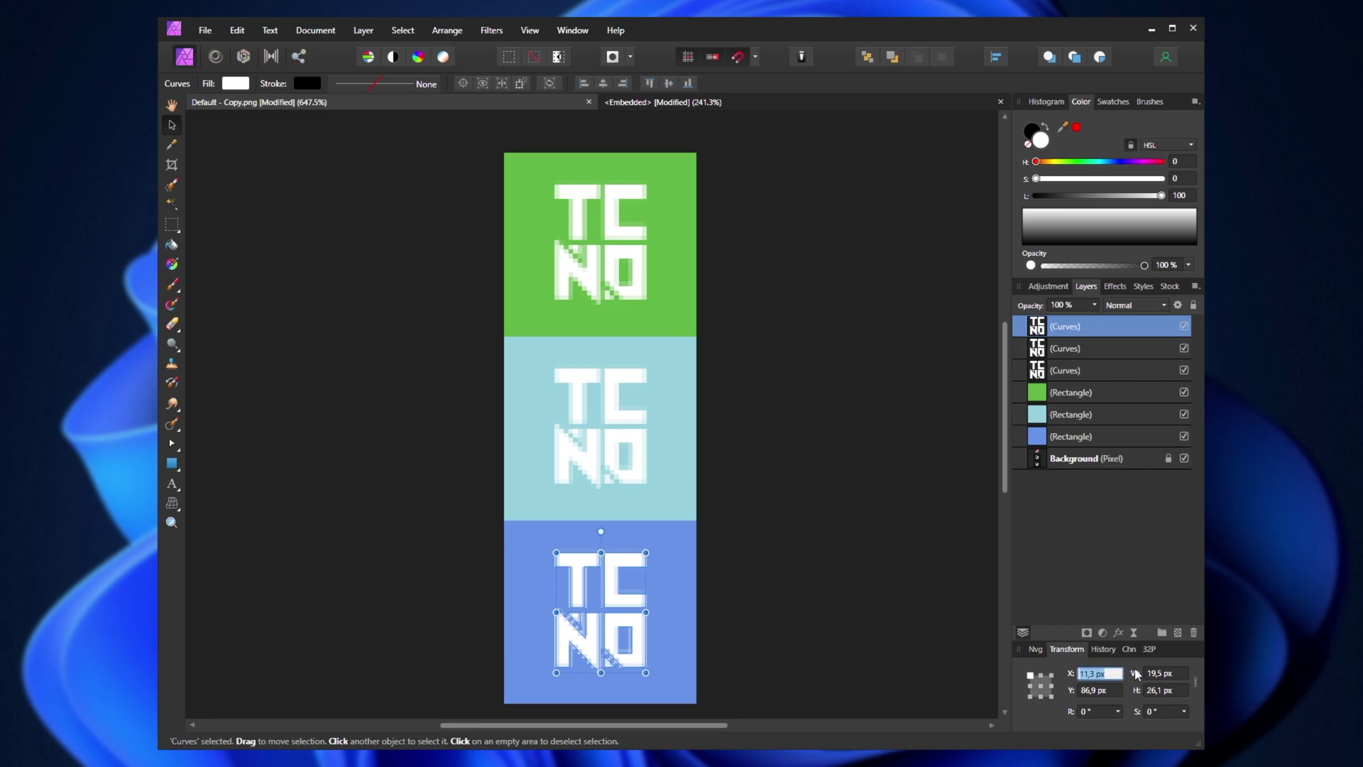
pyautogui.click(1099, 673)
pyautogui.write('11')
pyautogui.press('Return')
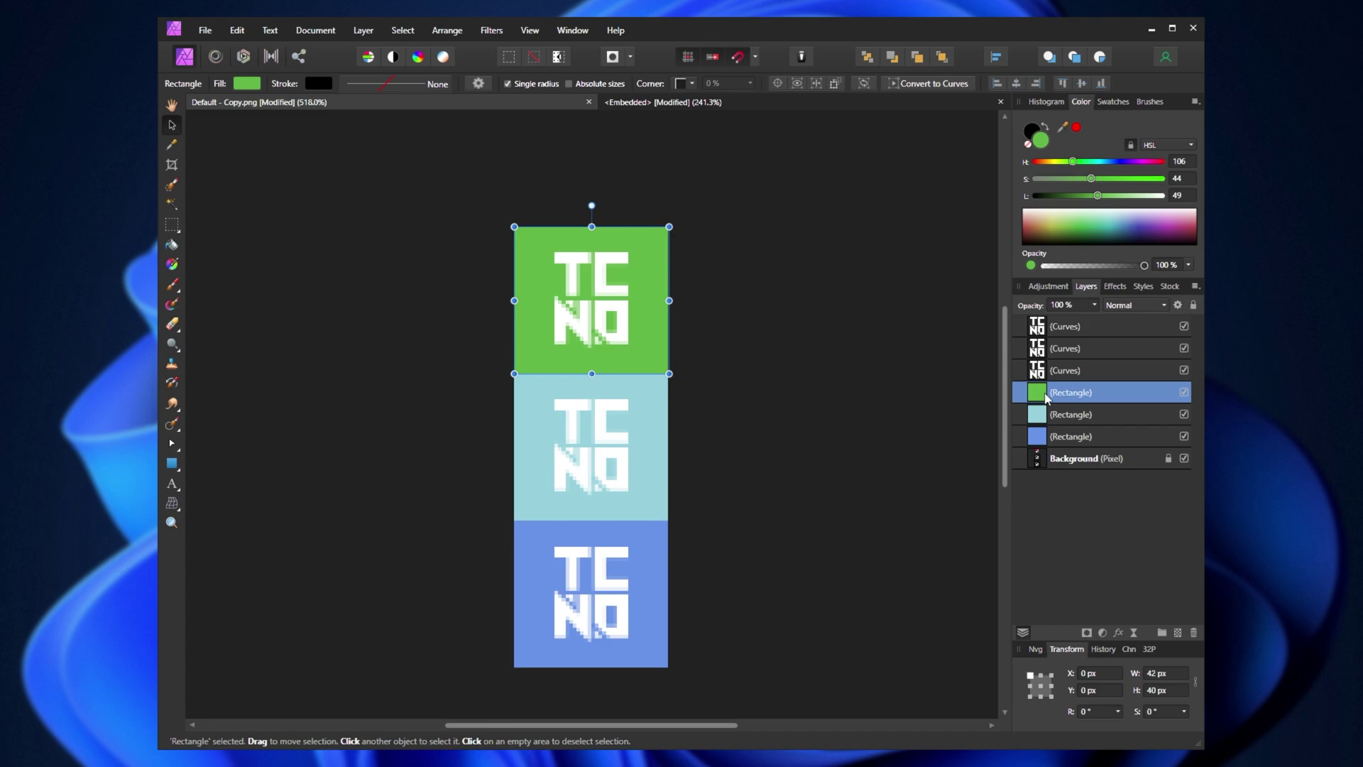
# Delete the green rectangle and recolor the light blue and blue rectangles black
pyautogui.click(1037, 391)
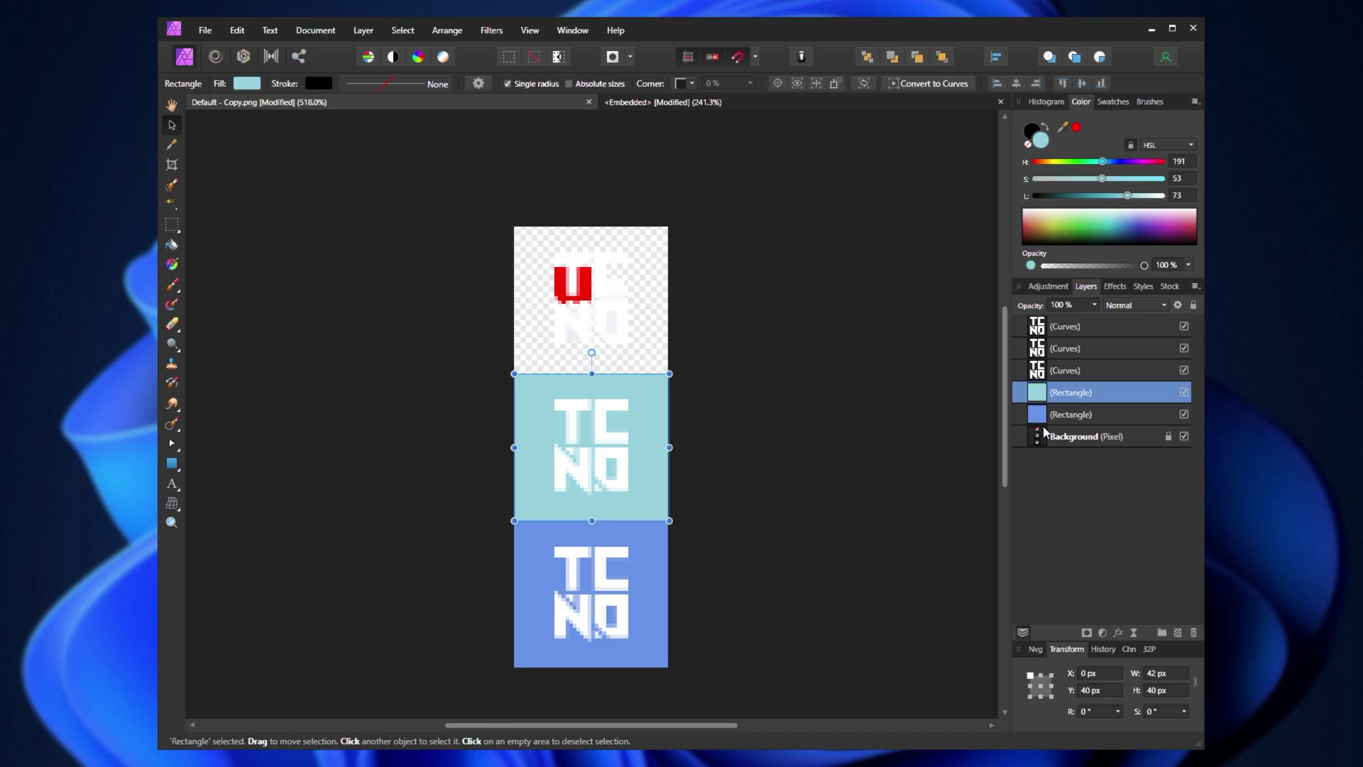
pyautogui.keyDown('shift'); pyautogui.click(1041, 410); pyautogui.keyUp('shift')
pyautogui.moveTo(1068, 226); pyautogui.dragTo(1069, 437)
pyautogui.click(1045, 397)
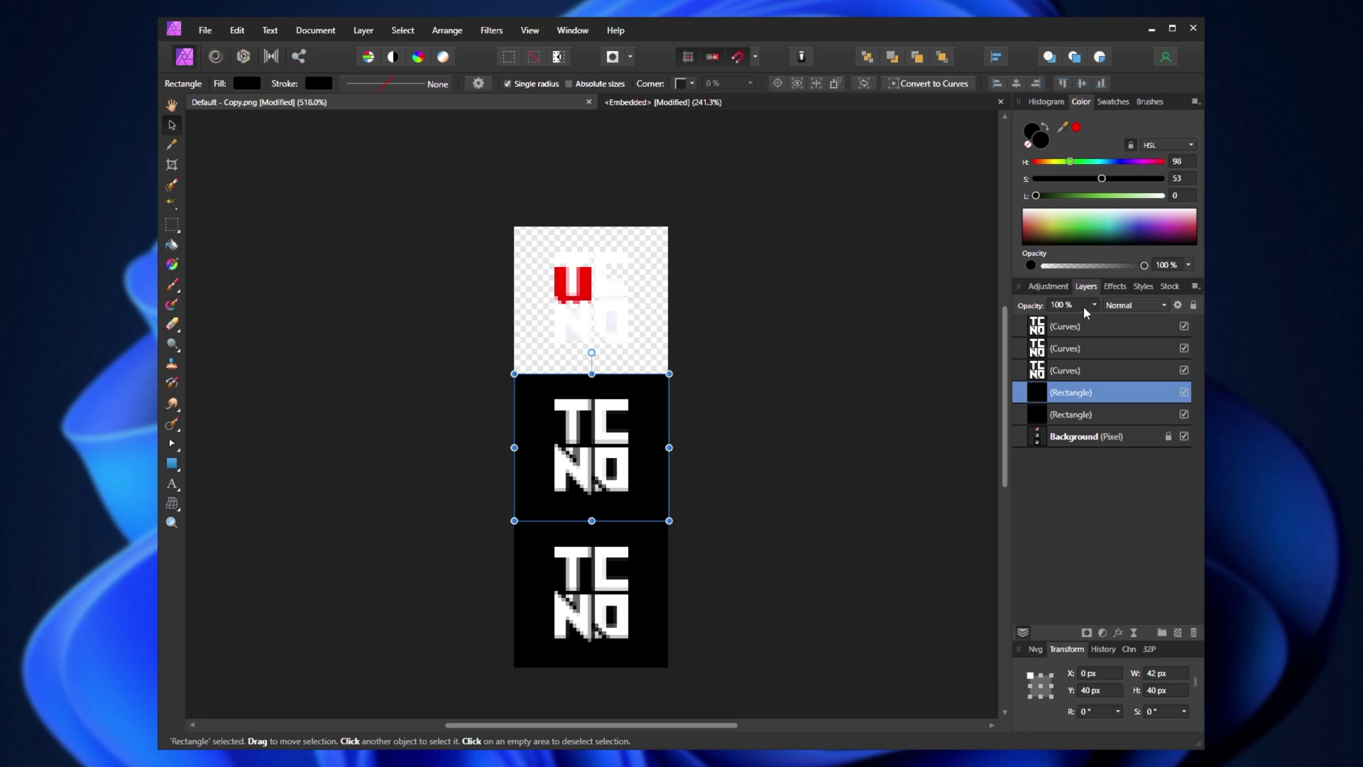
# Set the opacity of the middle black rectangle to 25 % and of the bottom one to 50 %
pyautogui.write('25')
pyautogui.press('Return')
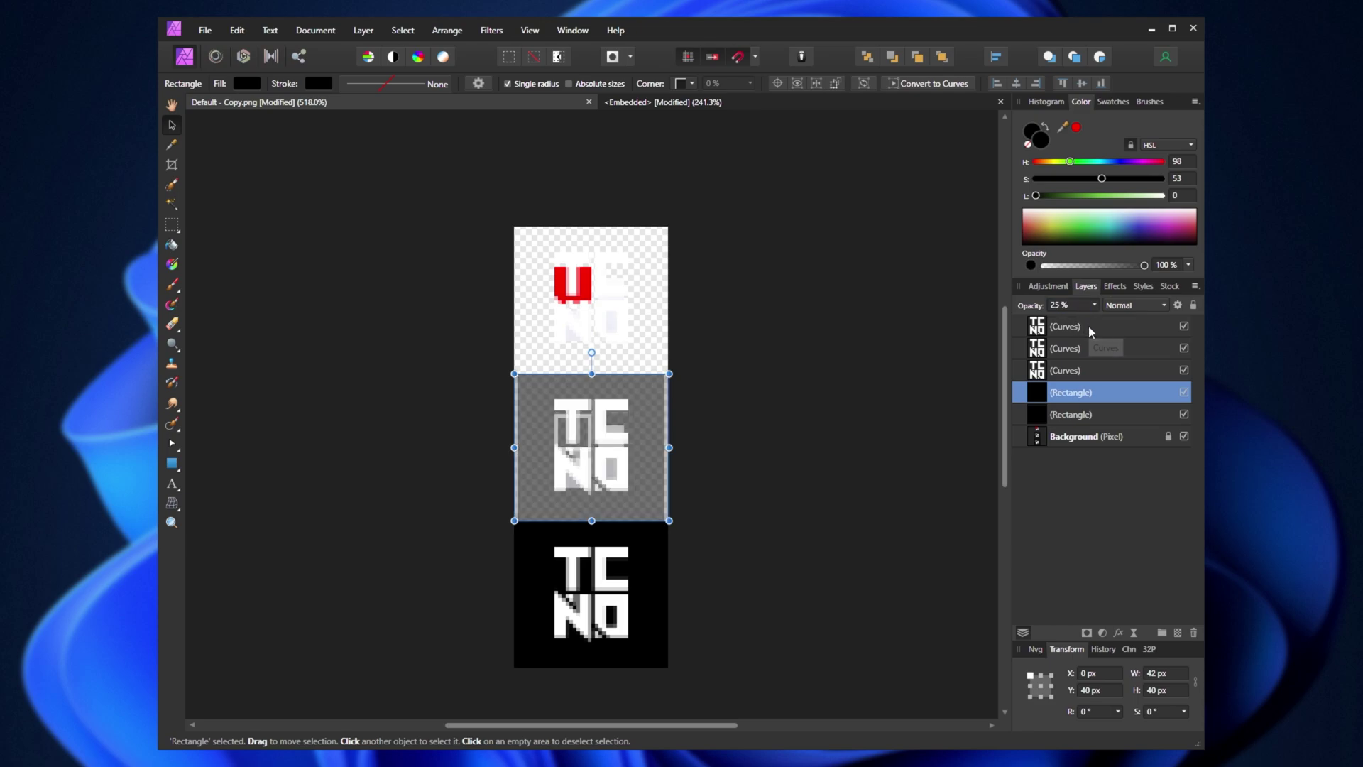
pyautogui.click(1066, 416)
pyautogui.press('5')
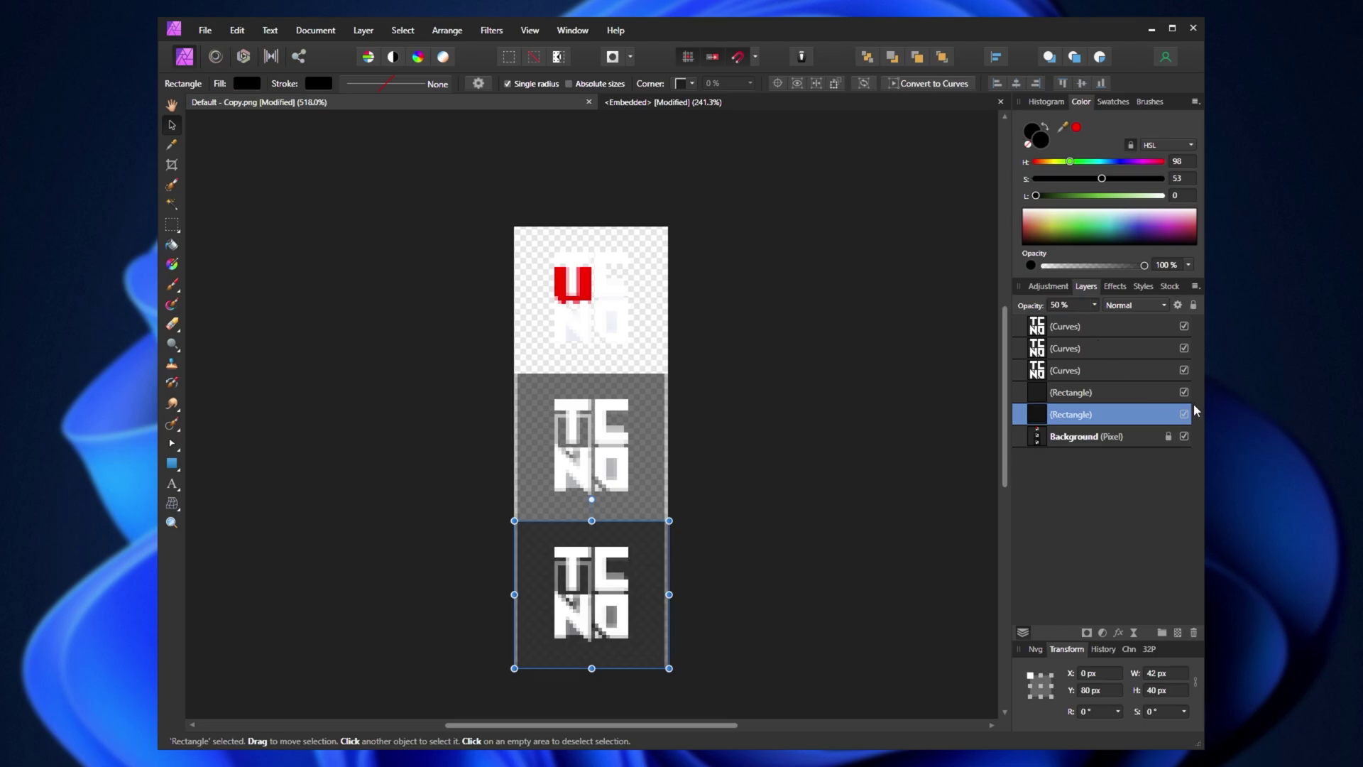
# Narrow the bottom rectangle to a 1 px strip at the canvas's right edge and match the template's shade with 60 % opacity
pyautogui.click(1185, 415)
pyautogui.click(1185, 415)
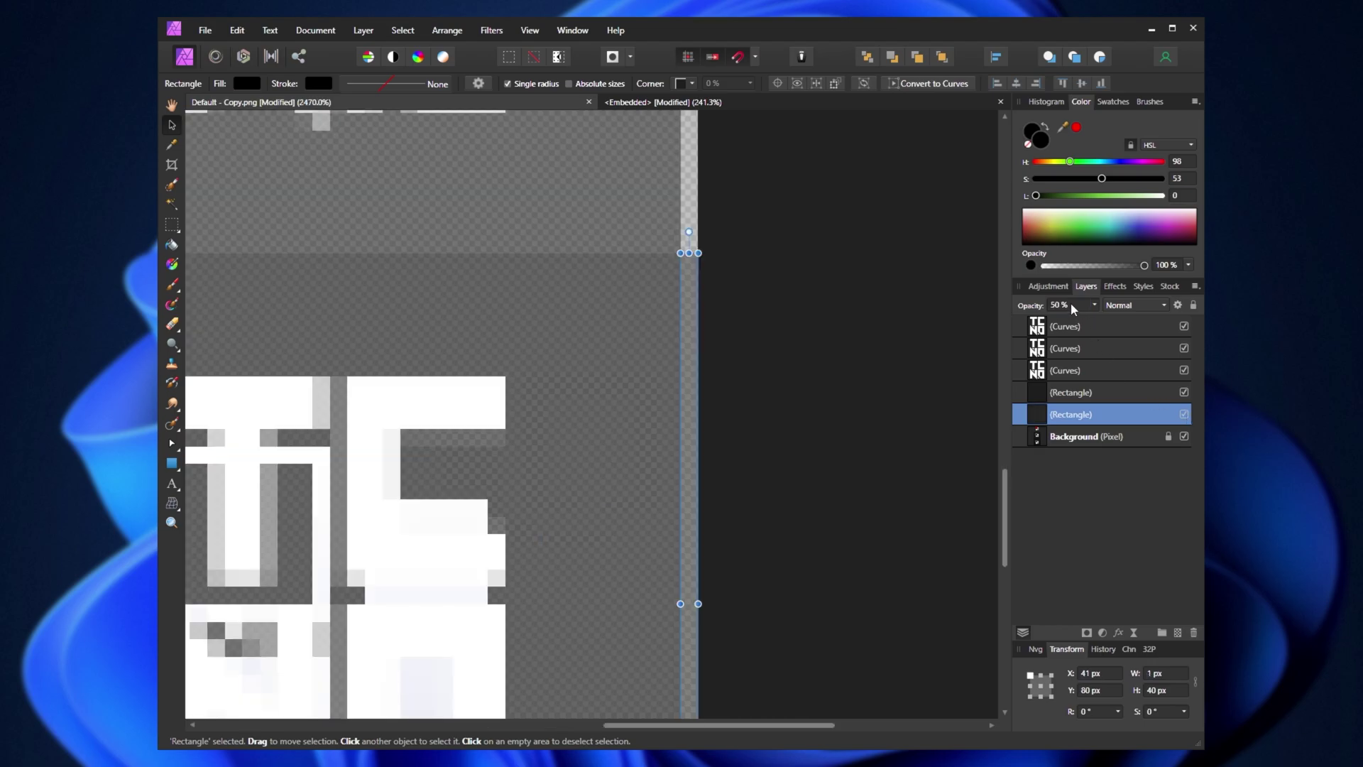
pyautogui.click(1071, 304)
pyautogui.write('75')
pyautogui.press('Return')
pyautogui.click(1071, 306)
pyautogui.write('60')
pyautogui.press('Return')
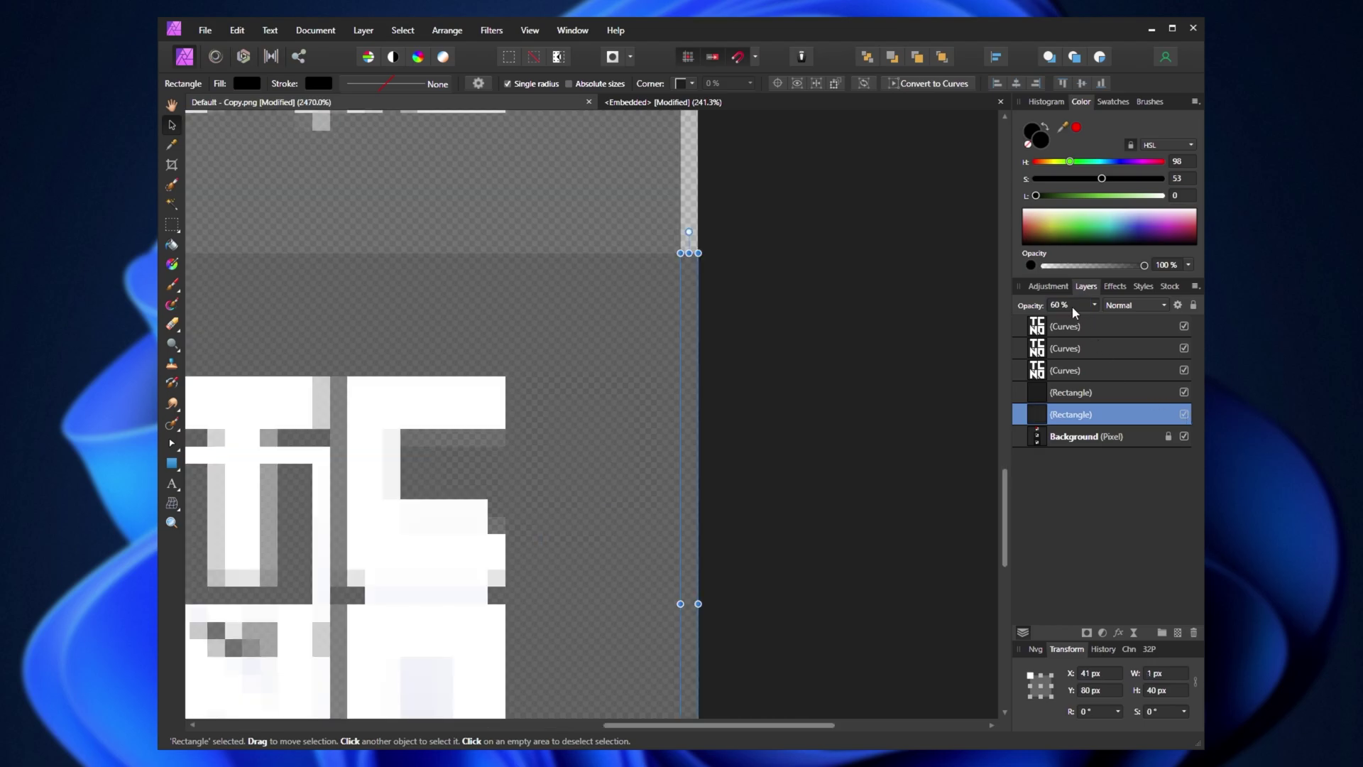
# Resize the bottom rectangle to 40 px wide starting at X 1 px, leaving a 1 px gap on both sides
pyautogui.scroll(-3, 699, 566)
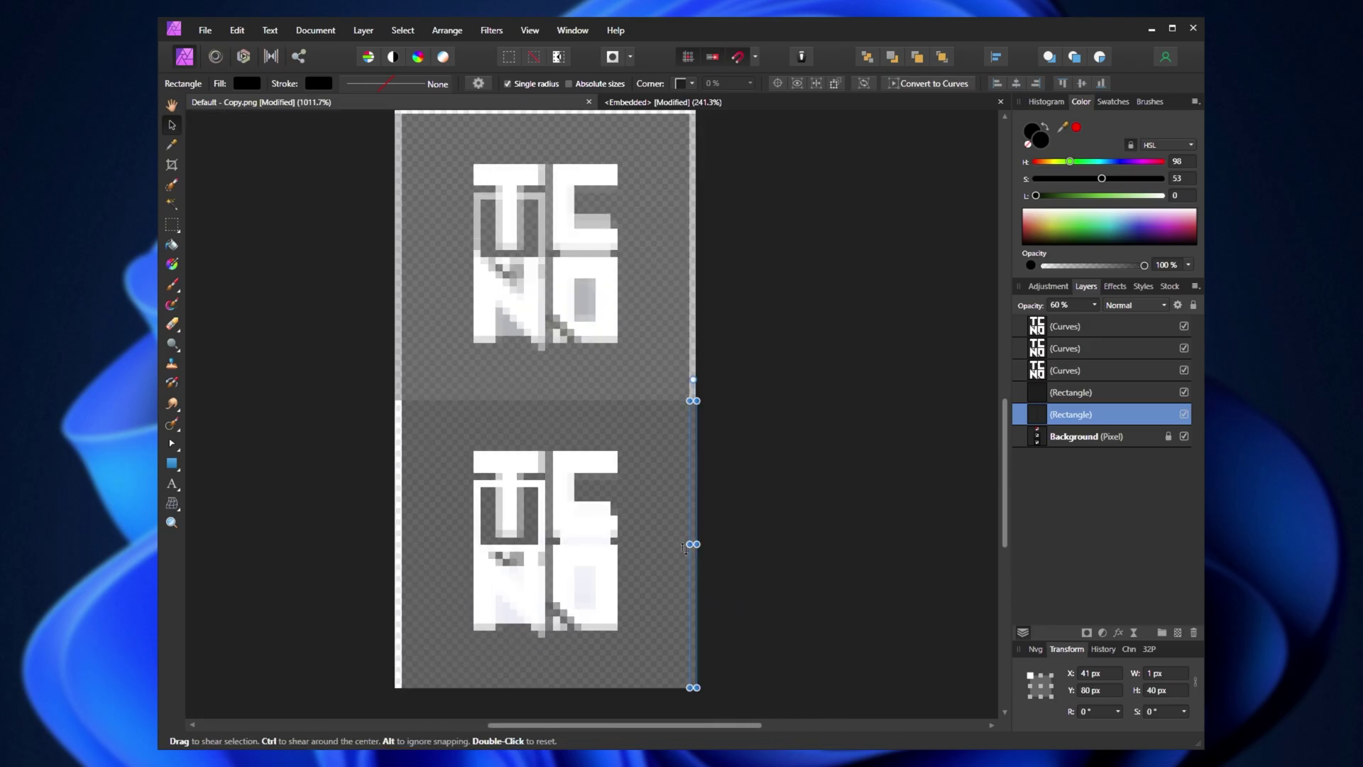
pyautogui.moveTo(687, 544); pyautogui.dragTo(401, 544)
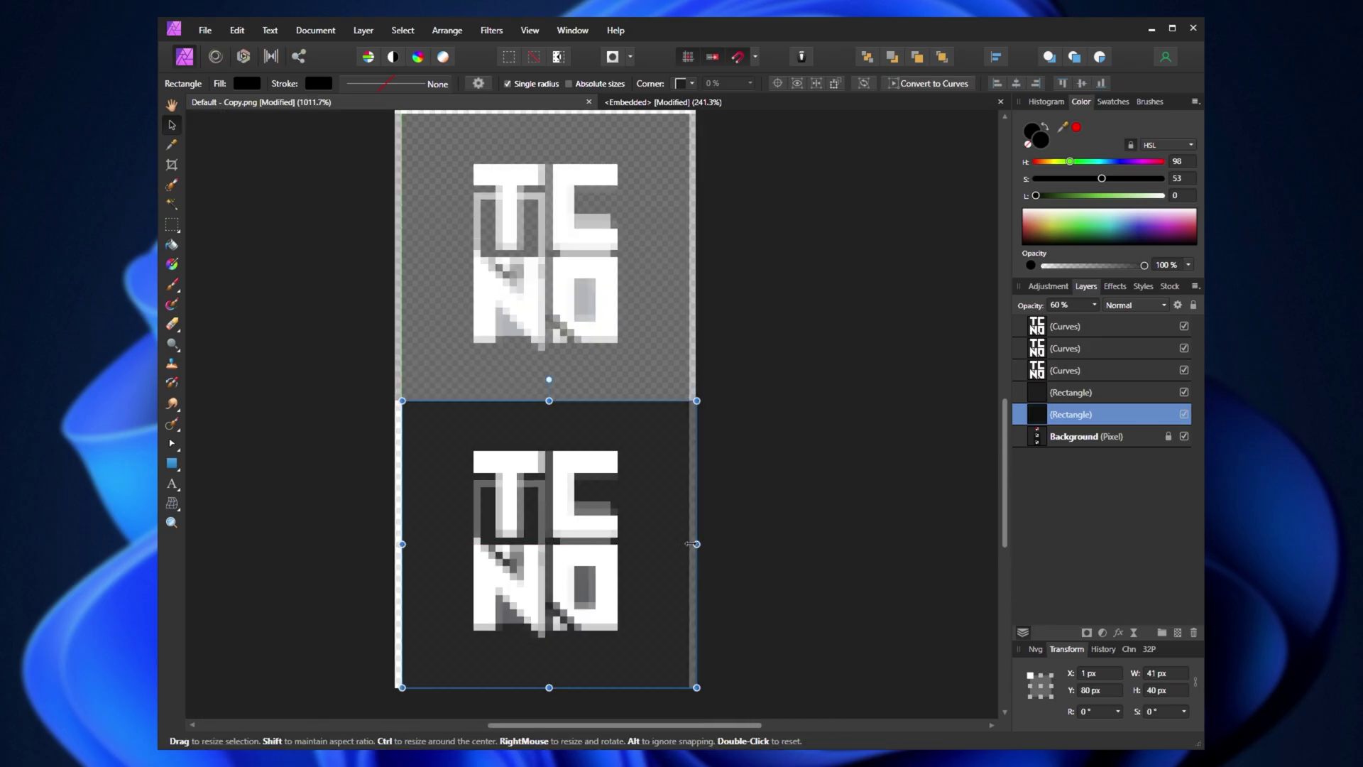
pyautogui.moveTo(696, 544); pyautogui.dragTo(689, 544)
# Narrow the middle rectangle to a 1 px strip at the canvas's right edge and set its opacity to 40 %
pyautogui.scroll(1, 642, 463)
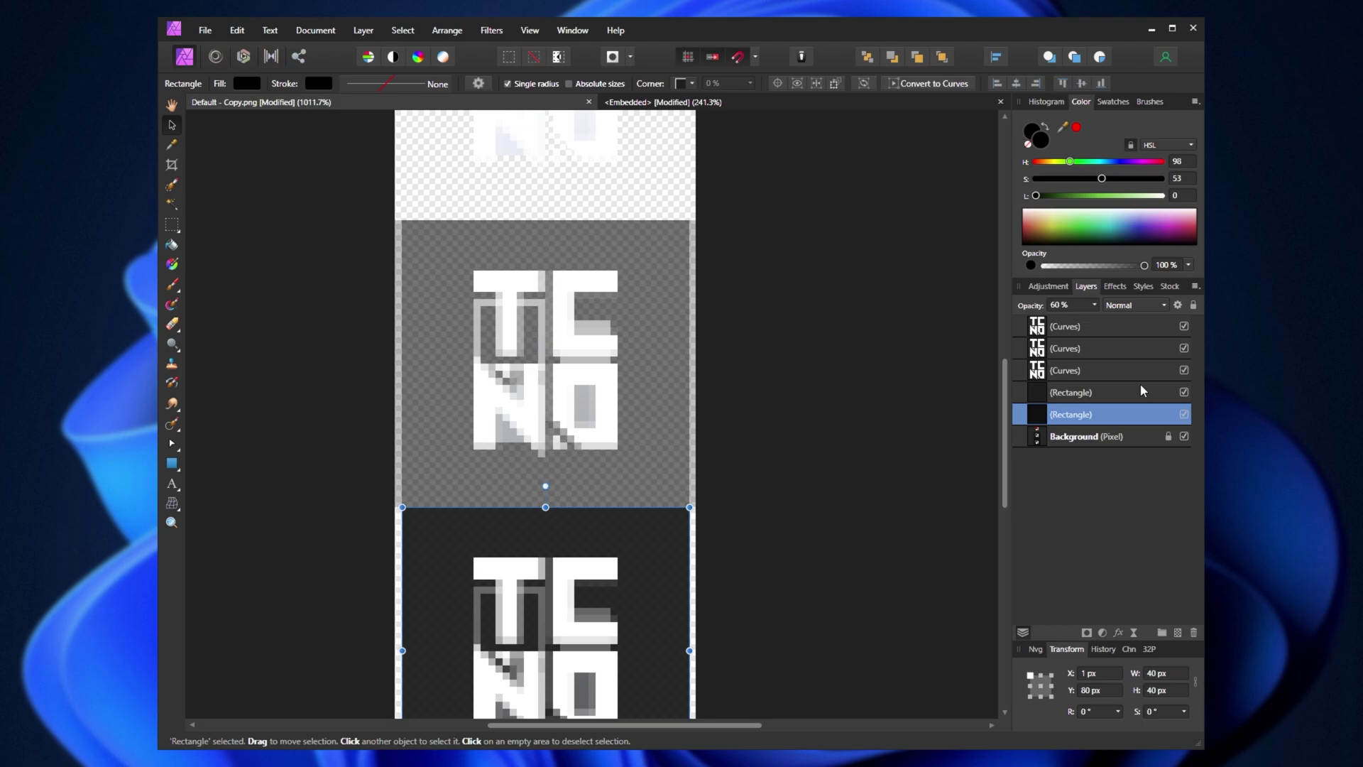
pyautogui.click(1142, 391)
pyautogui.moveTo(402, 363); pyautogui.dragTo(687, 355)
pyautogui.scroll(5, 686, 355)
pyautogui.click(1068, 305)
pyautogui.write('40')
pyautogui.press('Return')
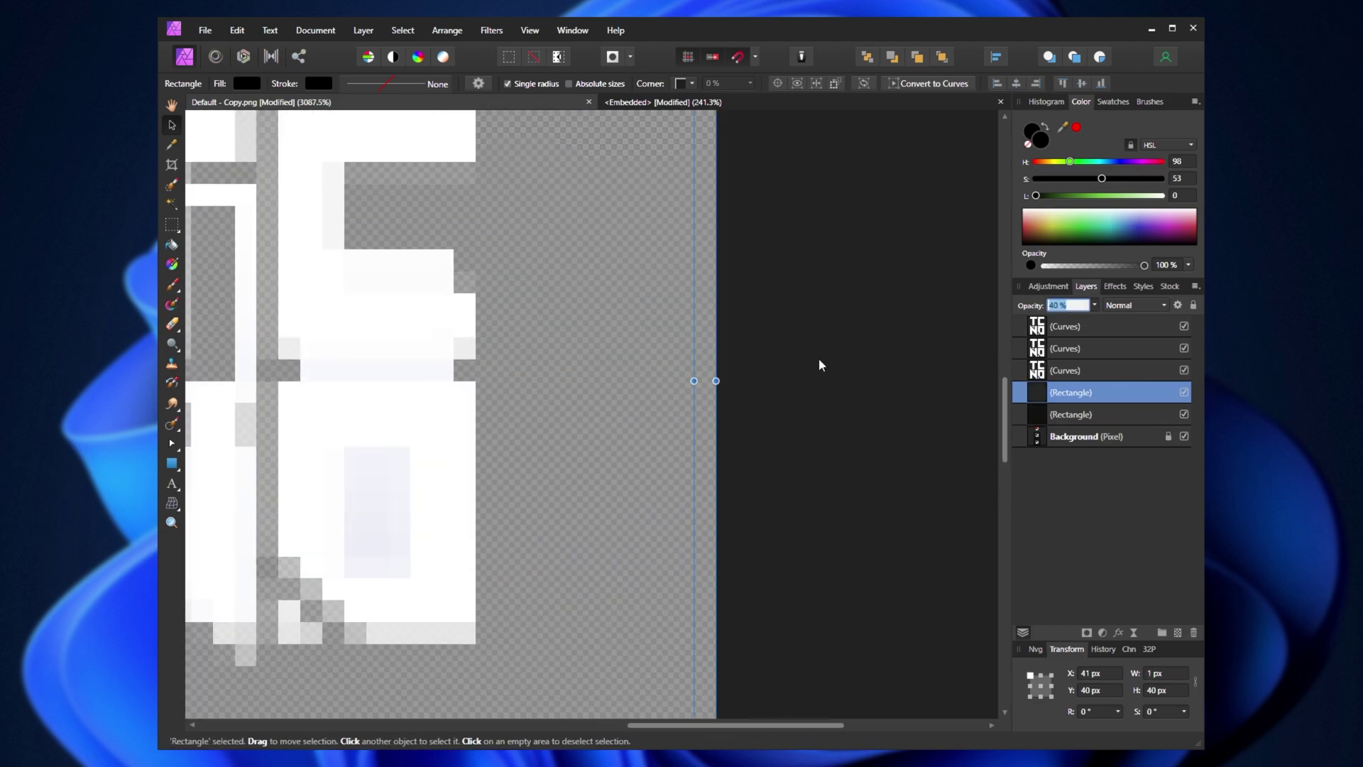
# Widen the middle rectangle to 40 px starting at X 1 px so it lines up with the bottom one
pyautogui.scroll(-5, 703, 380)
pyautogui.moveTo(623, 524); pyautogui.dragTo(392, 525)
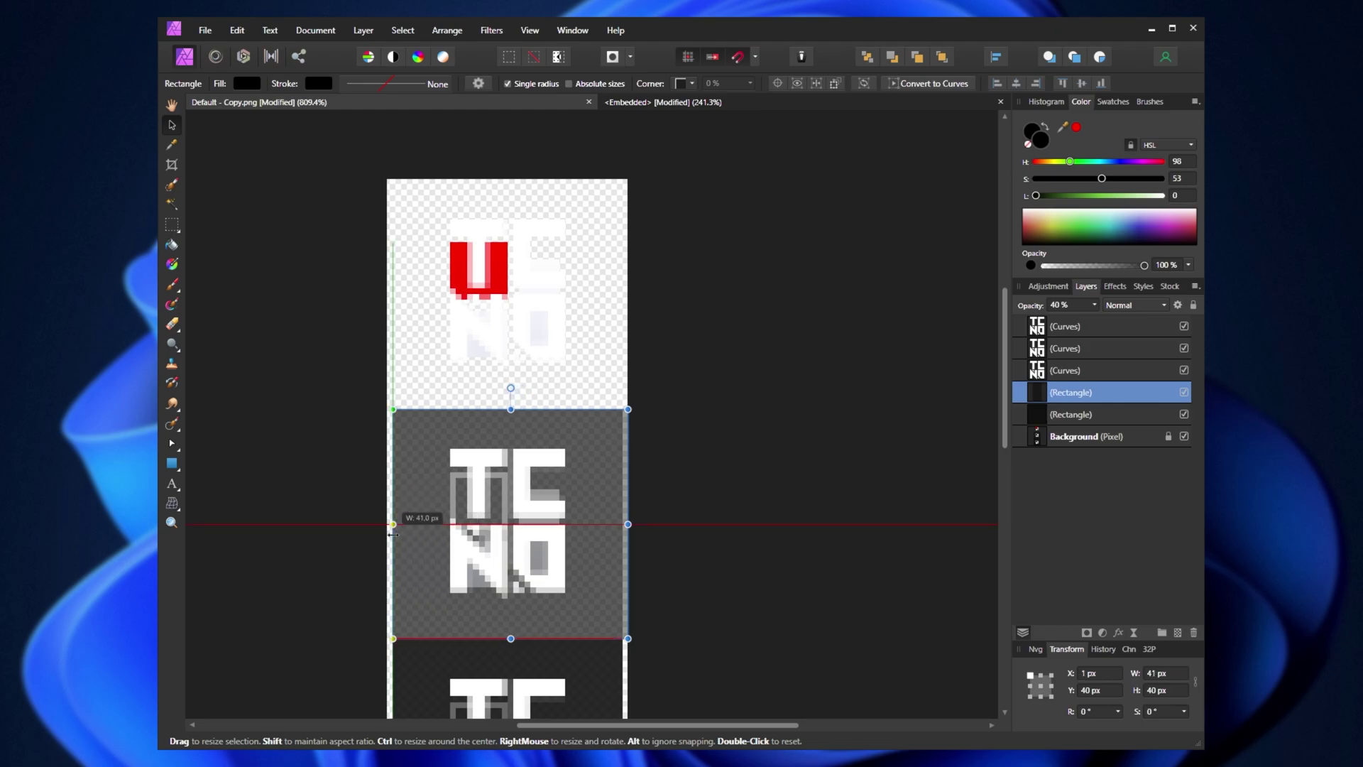
pyautogui.scroll(-1, 499, 565)
# Delete the original Background pixel layer and set the bottom rectangle's opacity to 60 %
pyautogui.click(1099, 436)
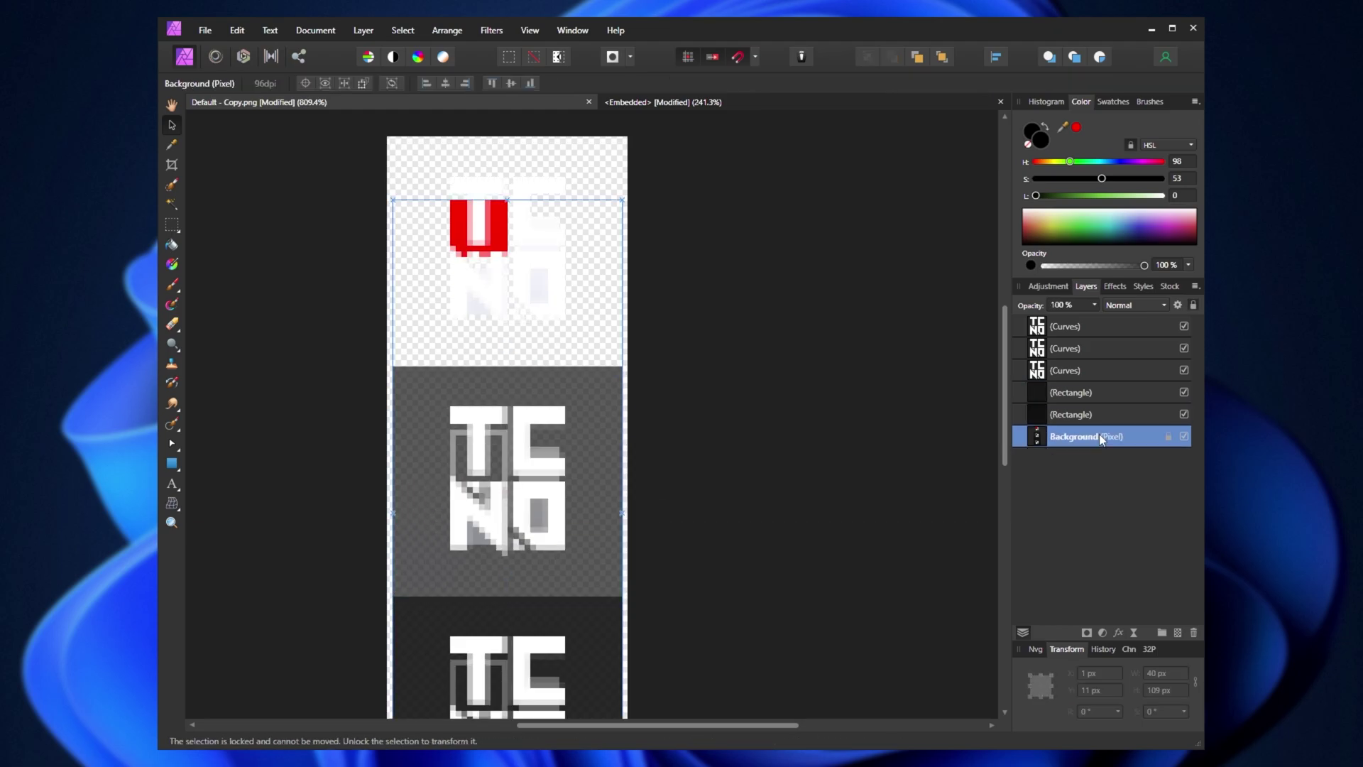
pyautogui.press('Delete')
pyautogui.scroll(-1, 703, 467)
pyautogui.press('6')
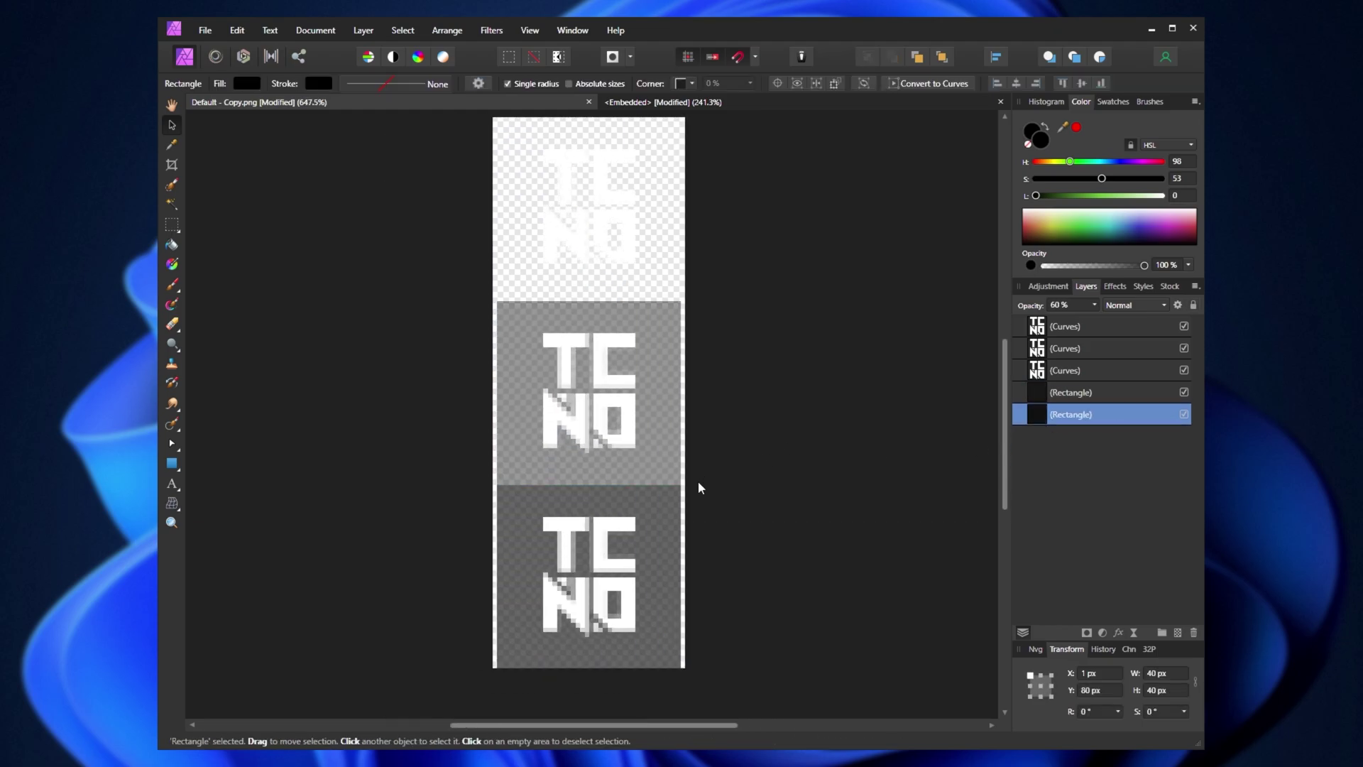
# Draw a black rectangle about 77 × 135 px over the whole canvas as a backdrop and undo it
pyautogui.scroll(-1, 697, 487)
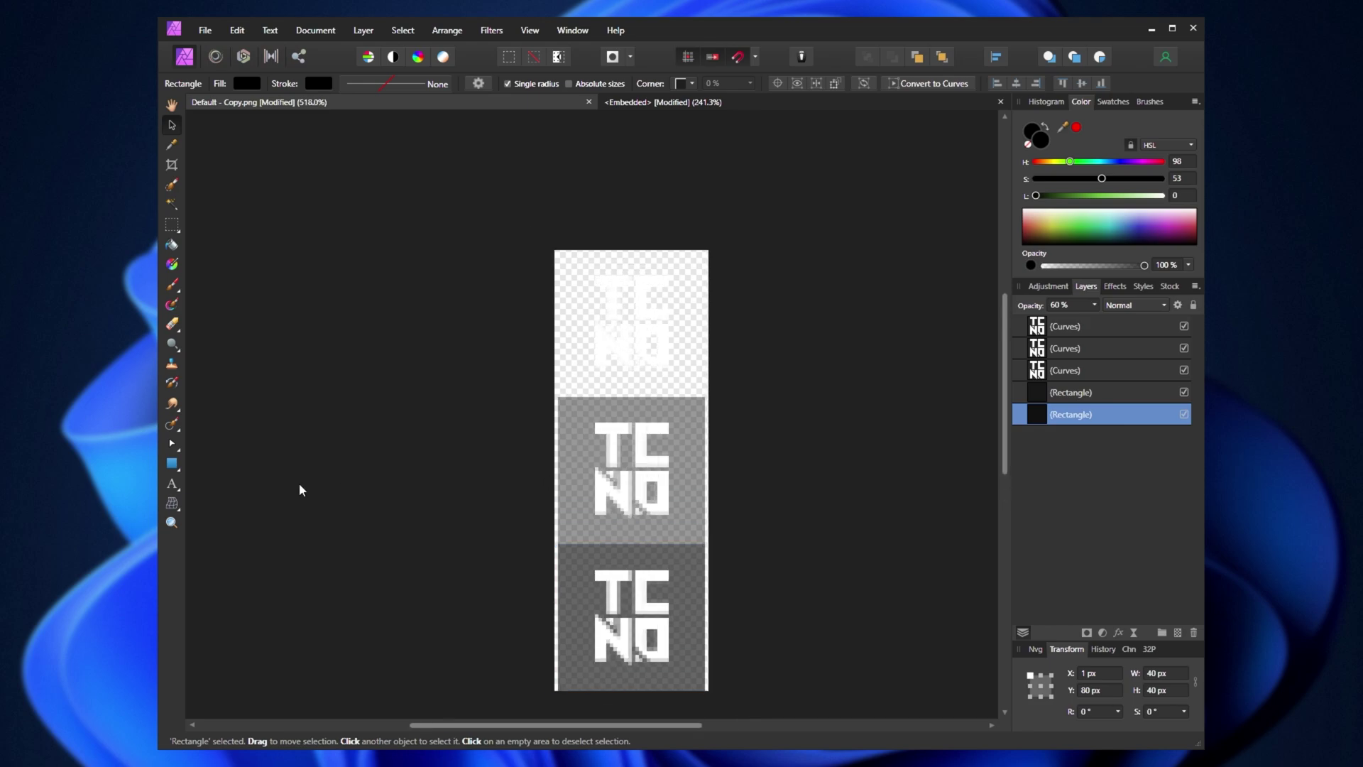
pyautogui.click(172, 462)
pyautogui.moveTo(496, 215); pyautogui.dragTo(779, 712)
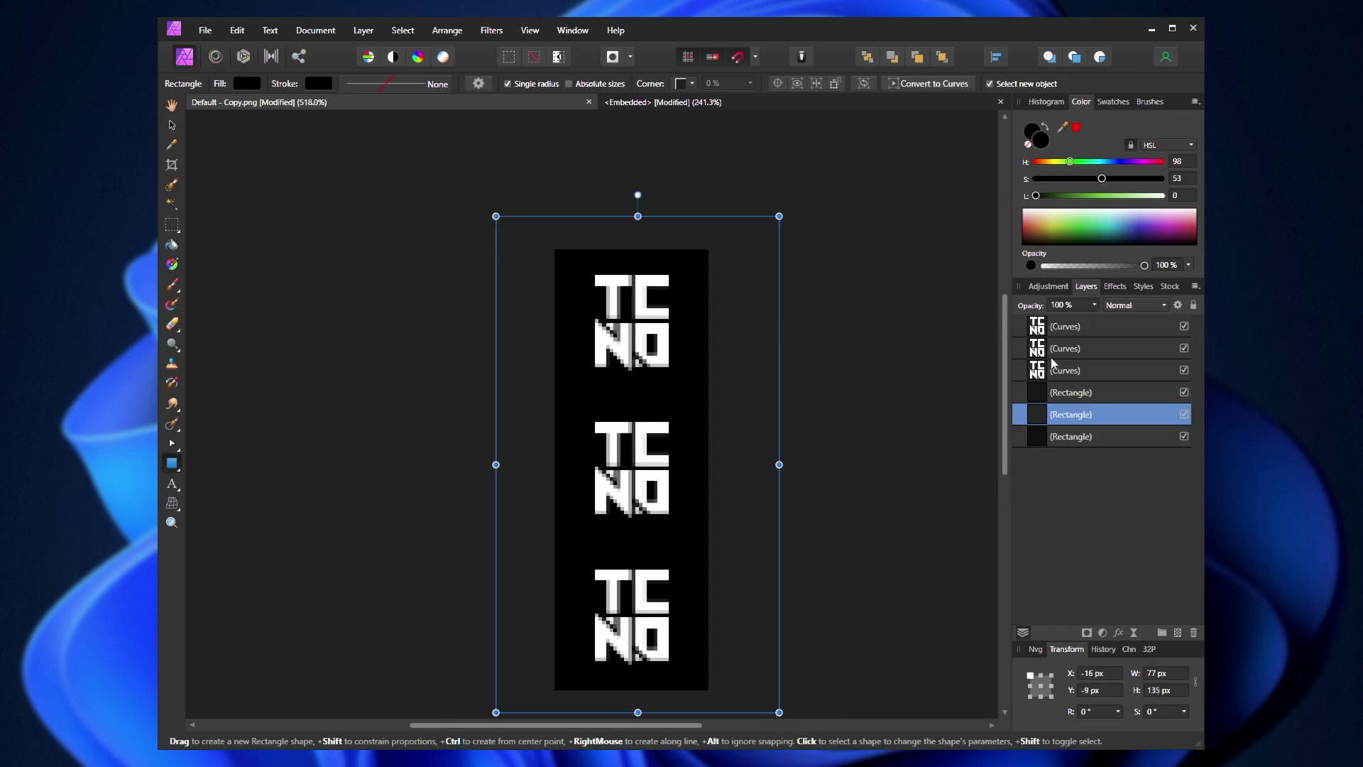
pyautogui.hotkey('ctrl', 'z')
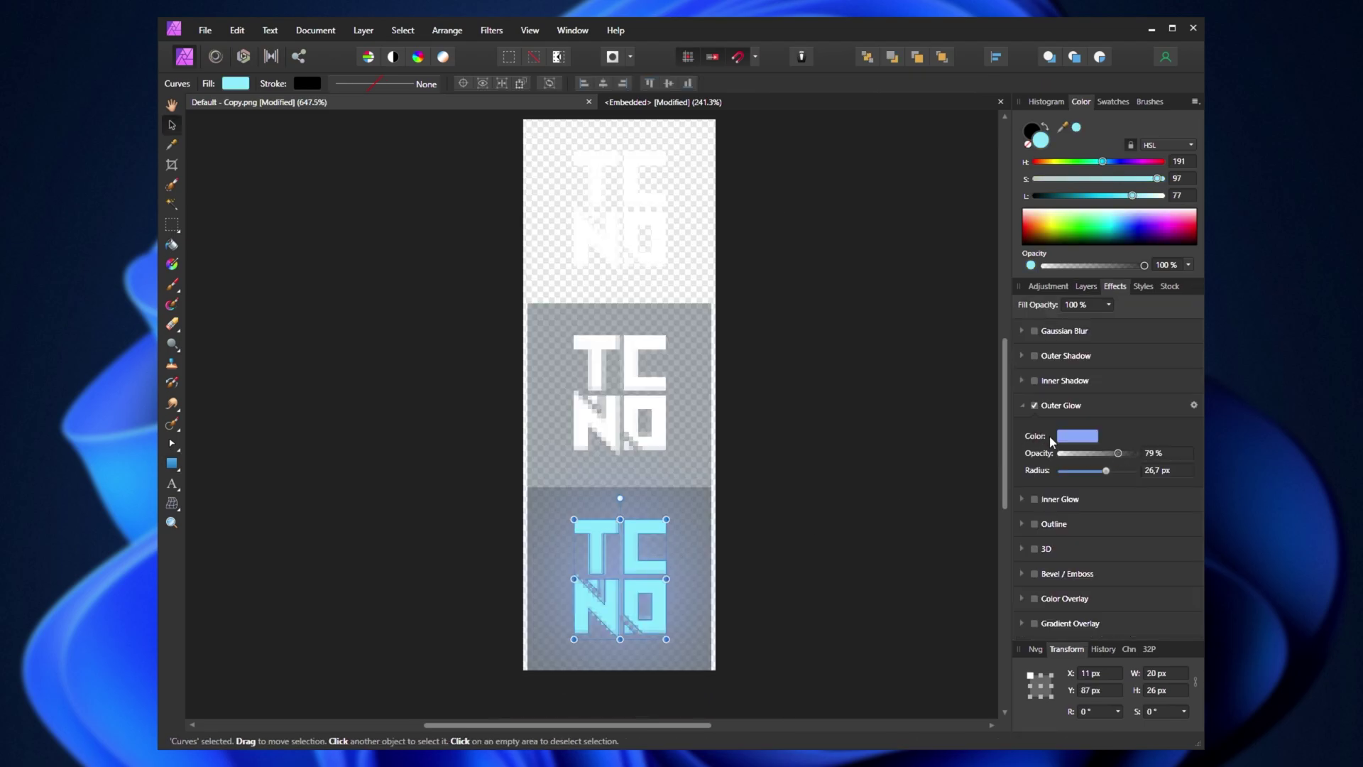
# Deselect the glowing logo and save the document flattened to pixels
pyautogui.click(821, 511)
pyautogui.hotkey('ctrl', 's')
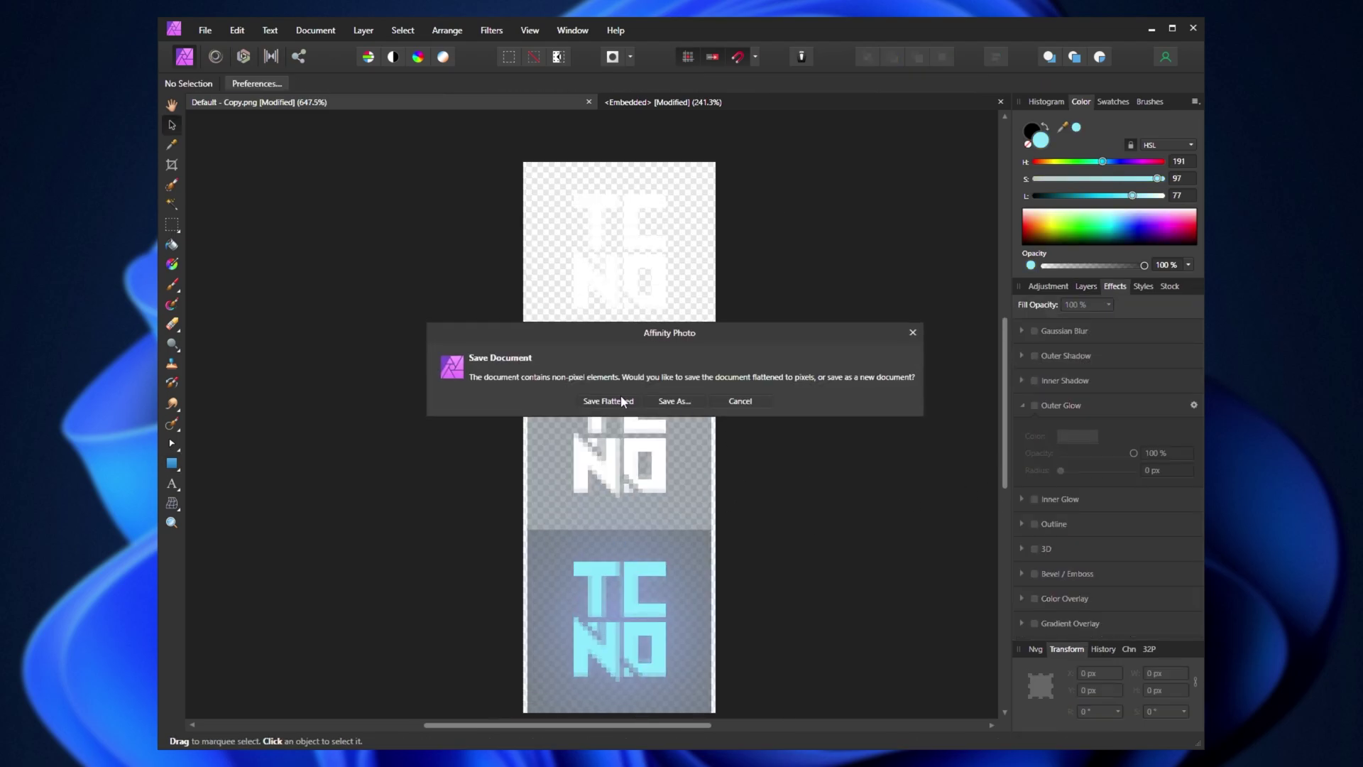
pyautogui.click(622, 402)
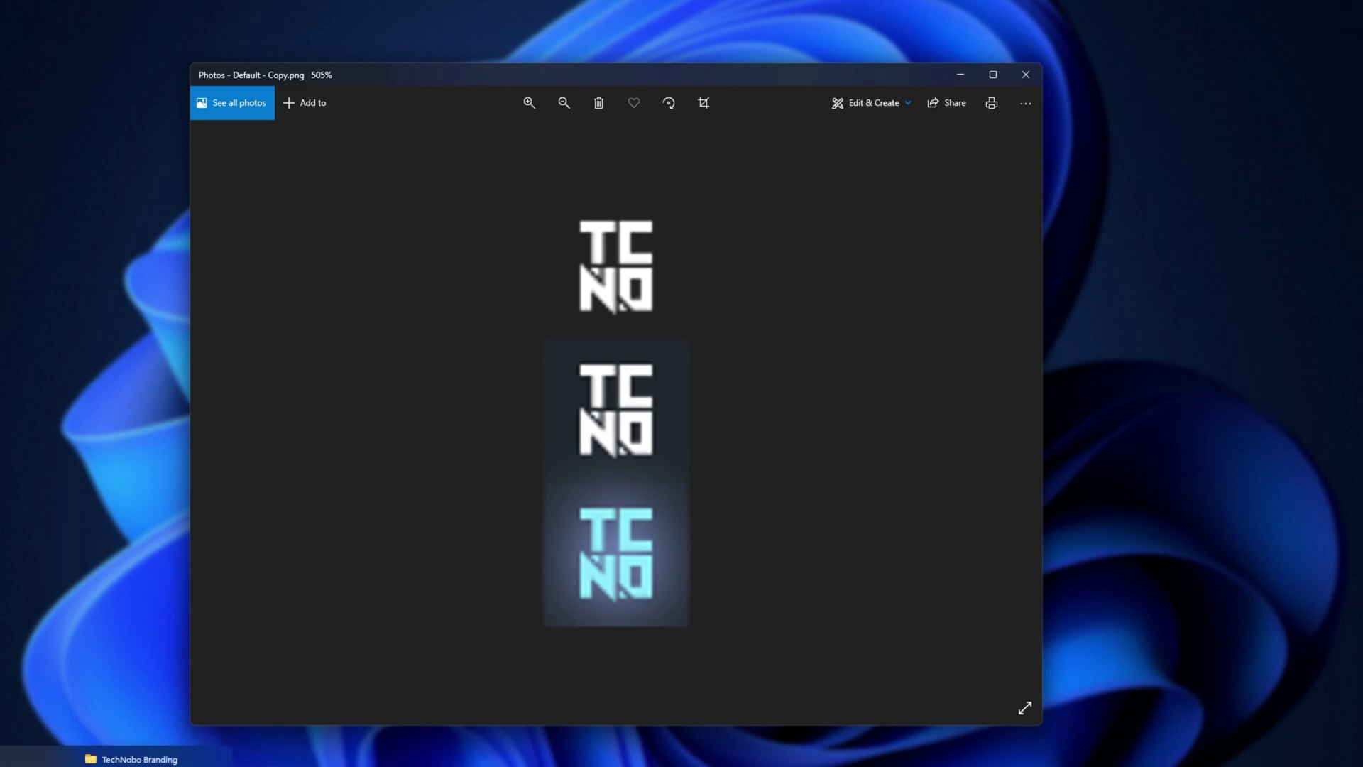
# Examine the three button states in the saved Default - Copy.png in Photos
pyautogui.scroll(-5, 596, 422)
pyautogui.scroll(6, 597, 422)
pyautogui.scroll(1, 667, 442)
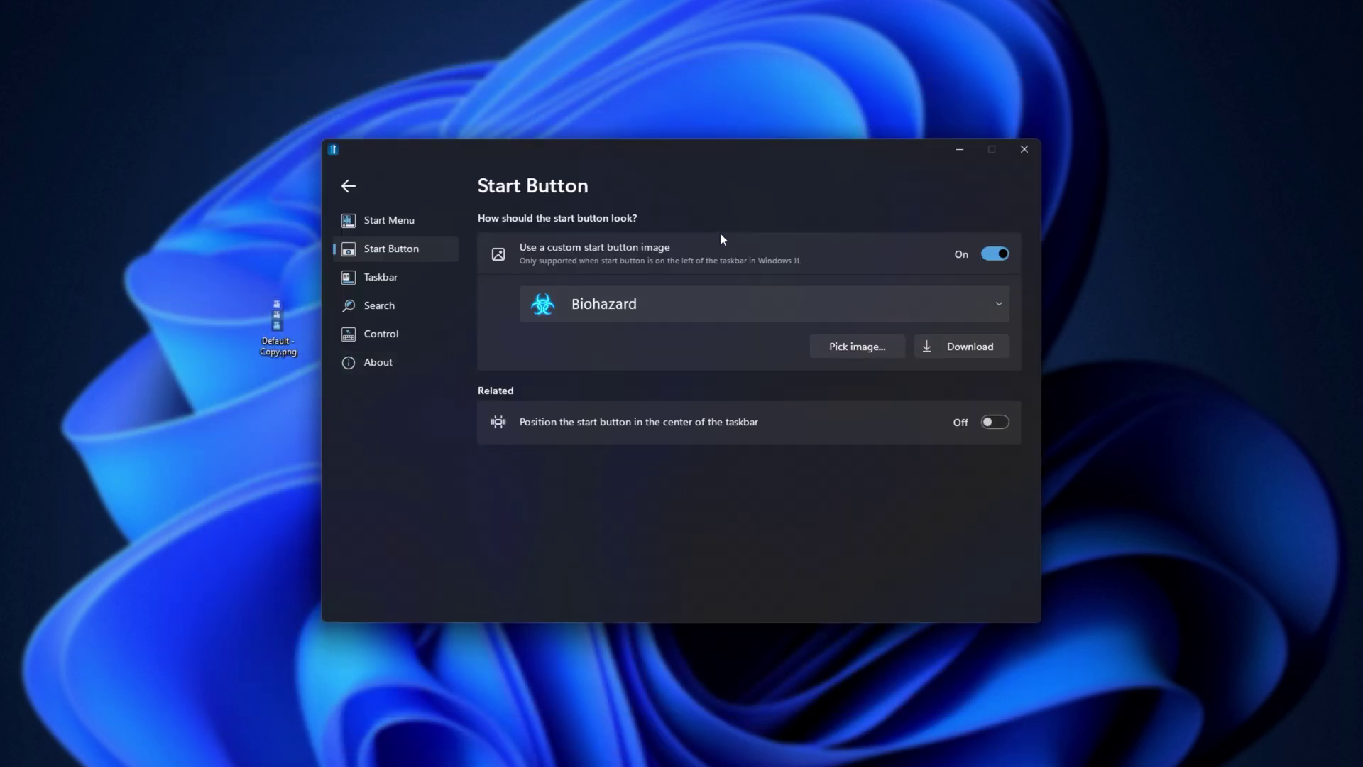
# Browse for a custom start button image and paste a copy of Default - Copy.png into the StartButtons folder
pyautogui.click(887, 346)
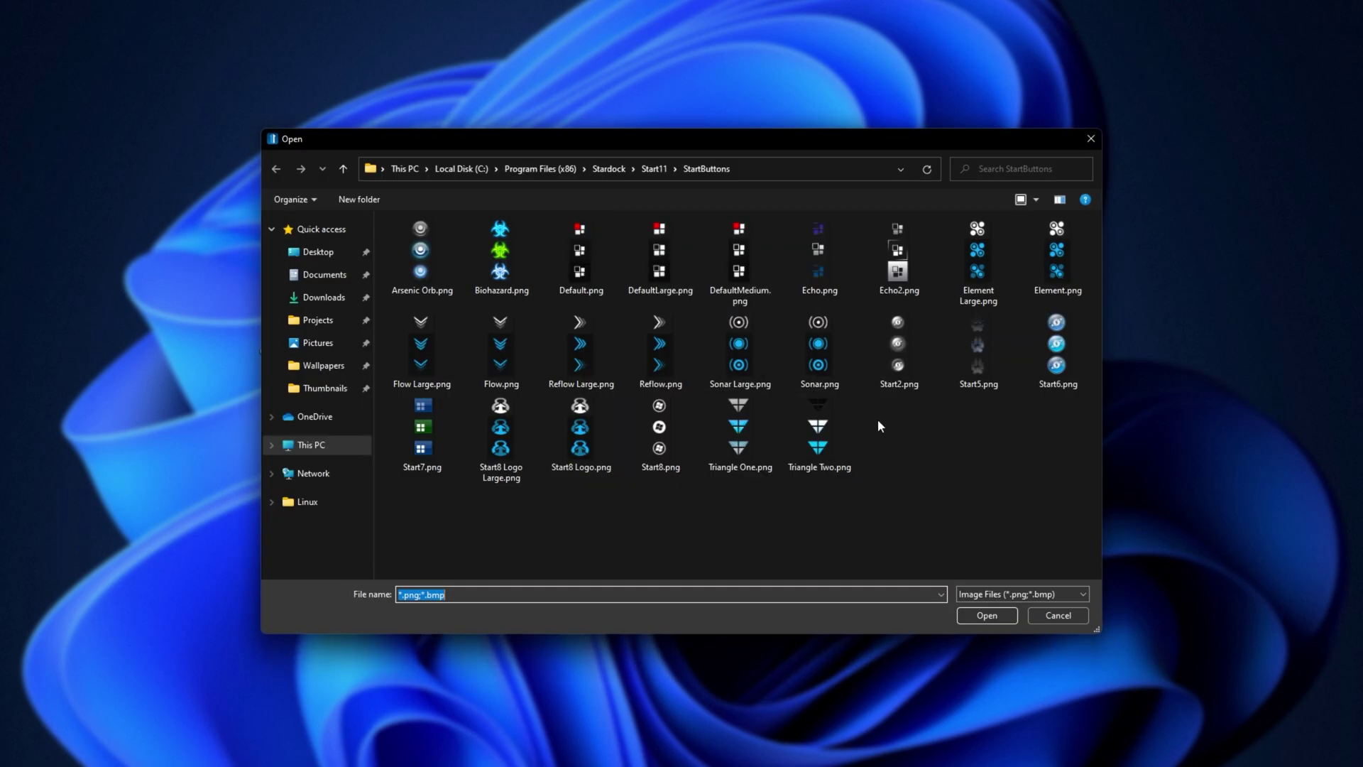
pyautogui.write('"C:\\Users\\TCNO\\Desktop\\Default - Copy.png"')
pyautogui.click(876, 420)
pyautogui.hotkey('ctrl', 'v')
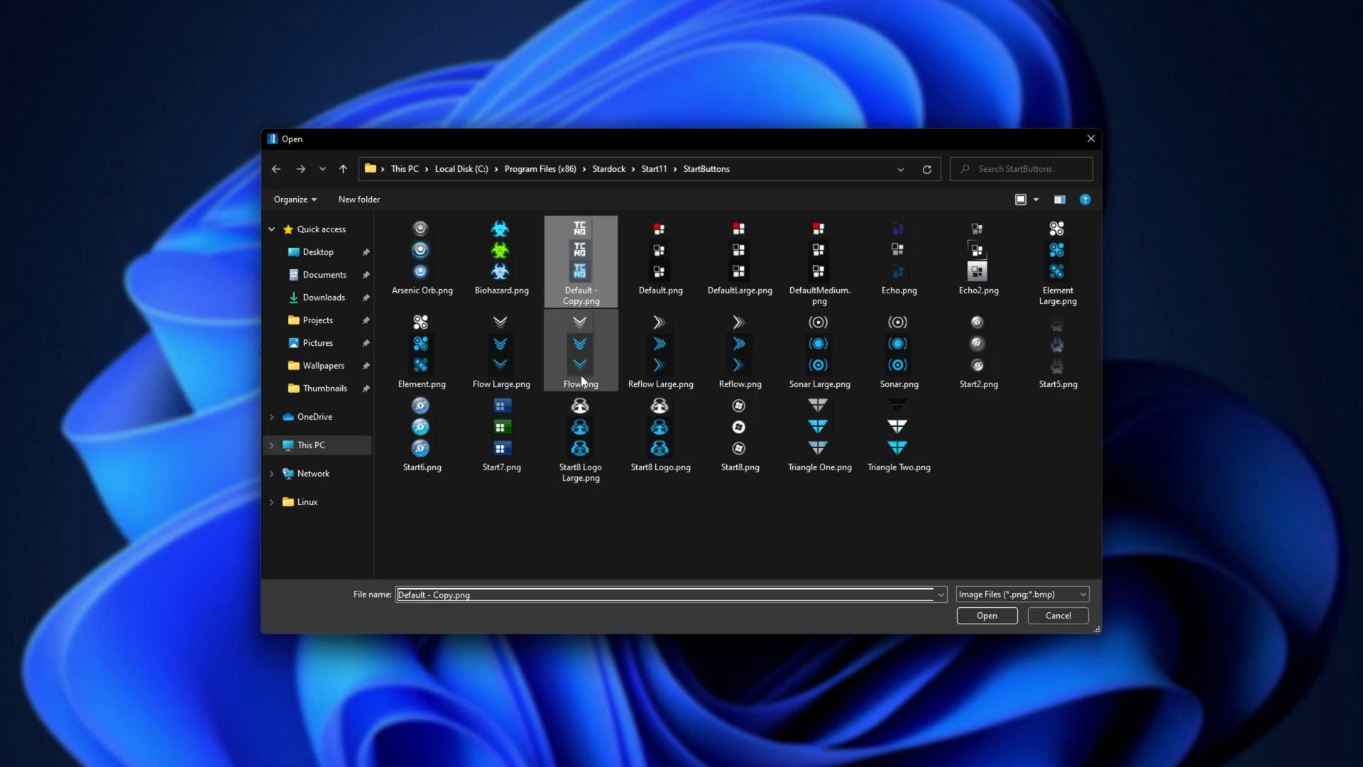
# Rename the pasted image to TCNO and load it as the custom start button image
pyautogui.click(574, 292)
pyautogui.write('TCNO')
pyautogui.press('Return')
pyautogui.press('Return')
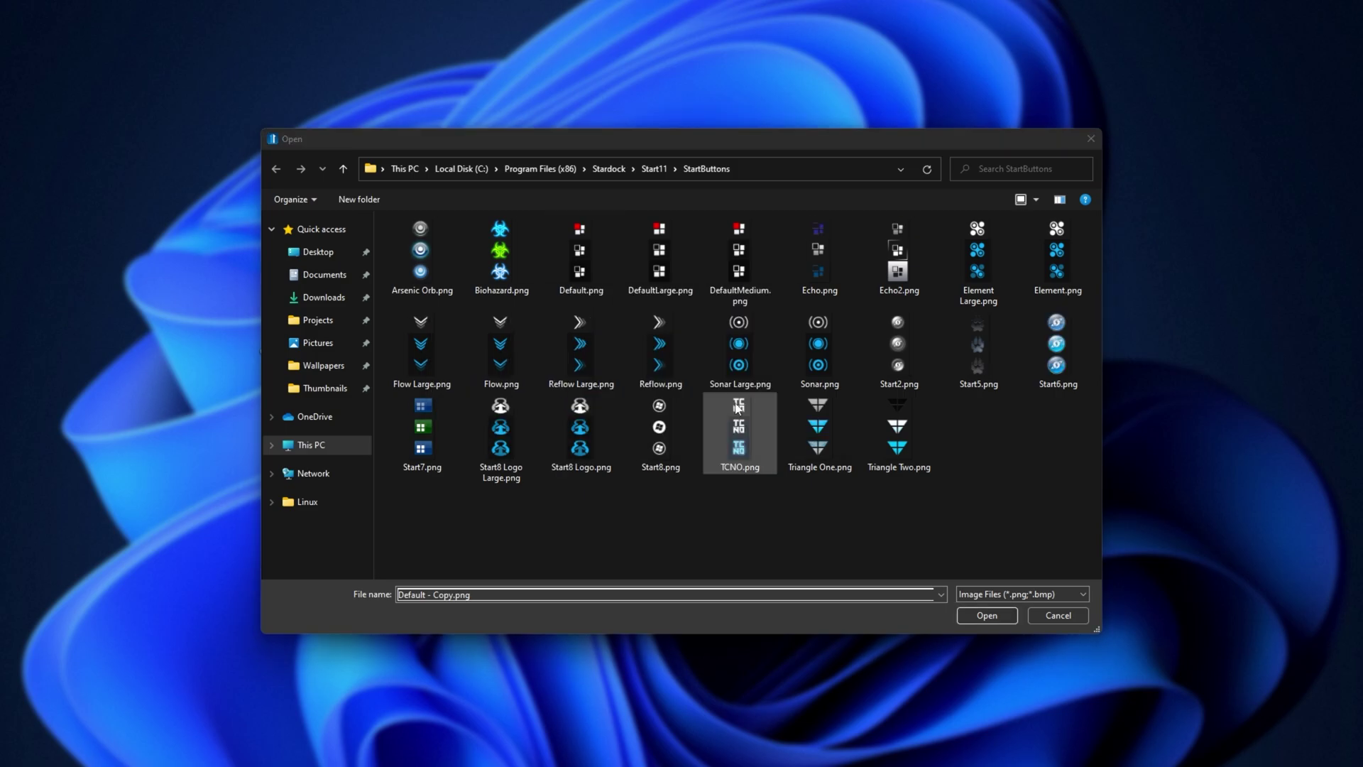
pyautogui.click(983, 615)
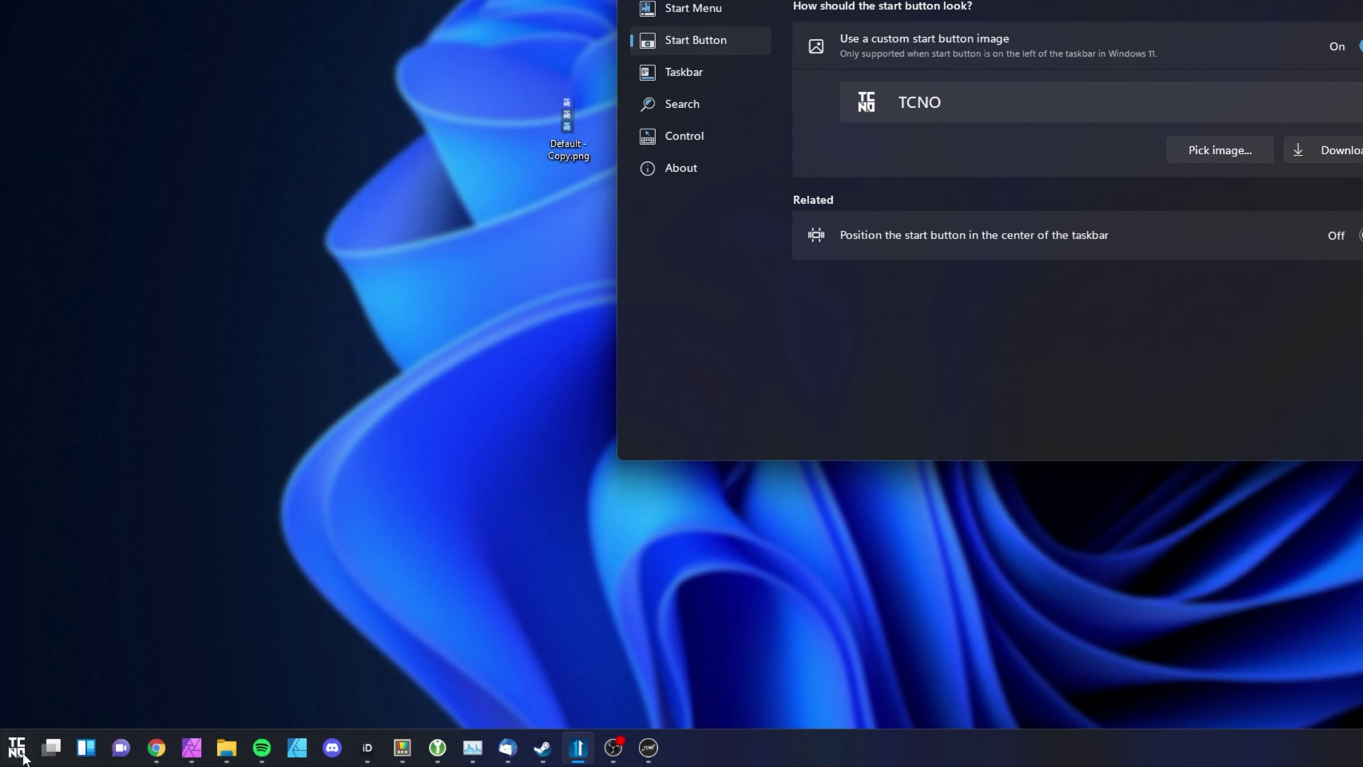
# Open the Start menu to check the new button's active state on the taskbar, and close it again
pyautogui.click(17, 747)
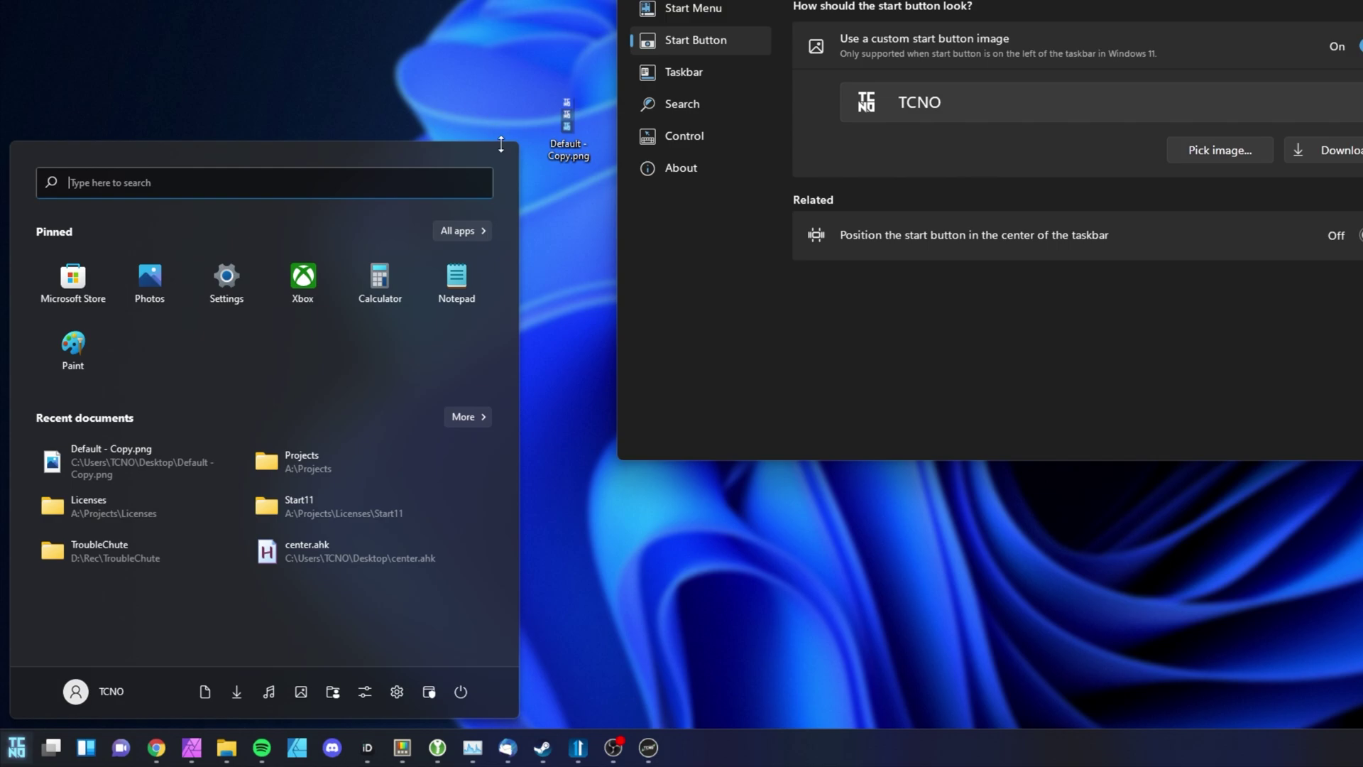
pyautogui.moveTo(650, 755)
pyautogui.press('Escape')
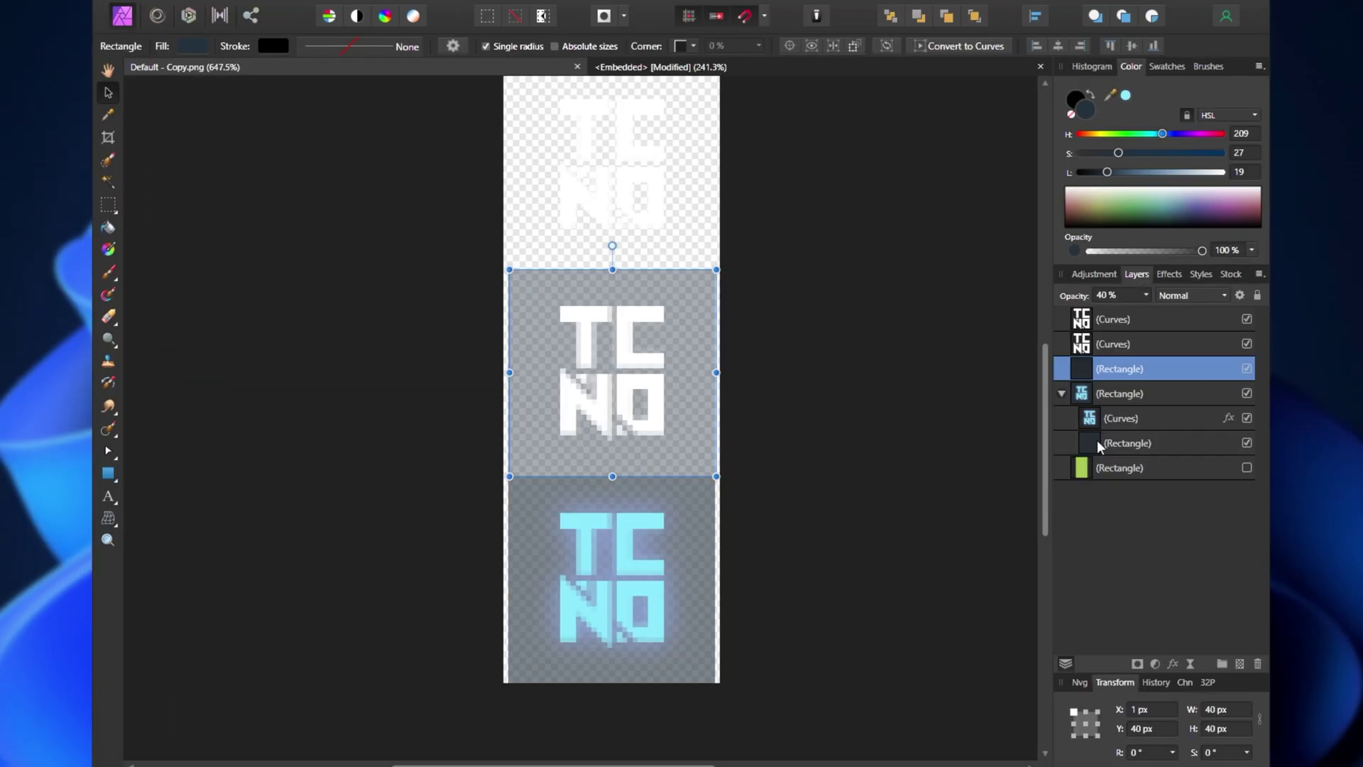
# Give the rectangle behind the glowing logo rounded corners and reduce their radius on the canvas
pyautogui.click(1099, 443)
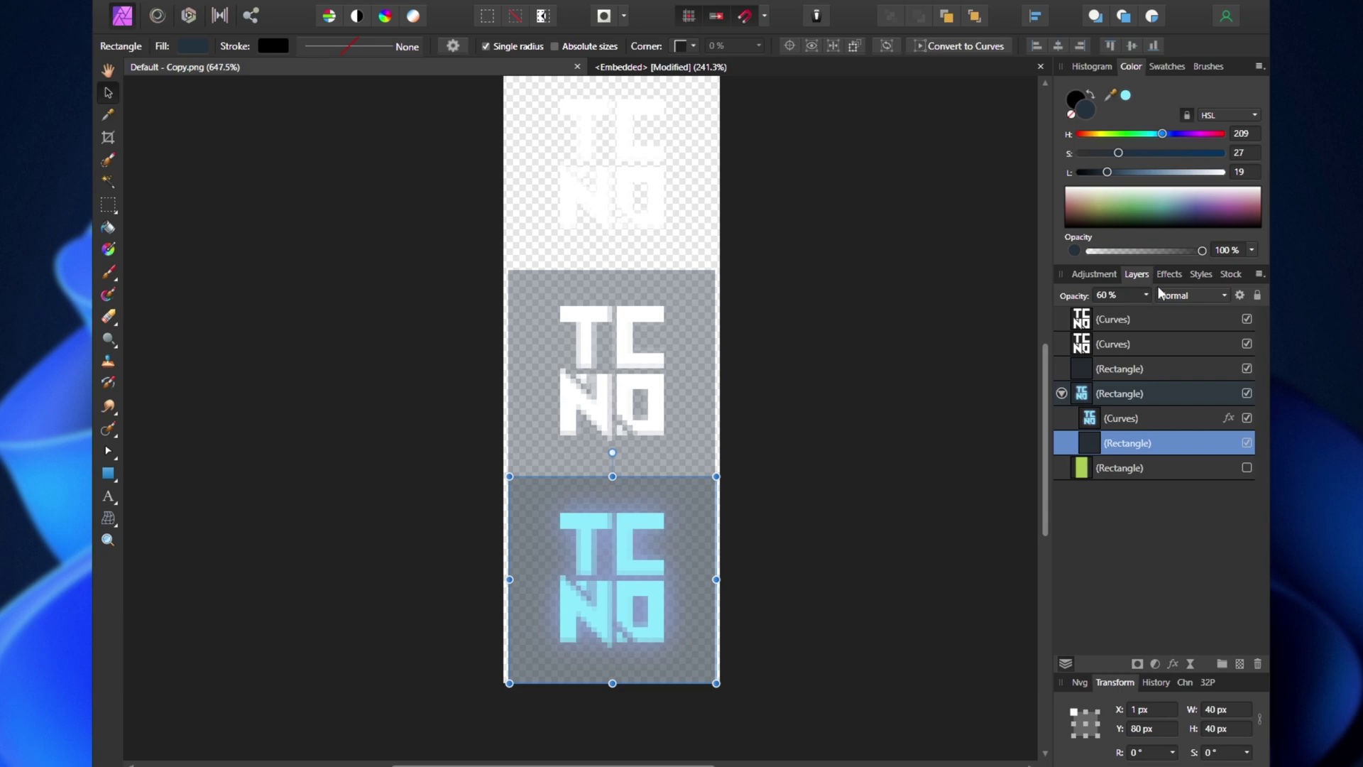
pyautogui.click(453, 46)
pyautogui.click(350, 102)
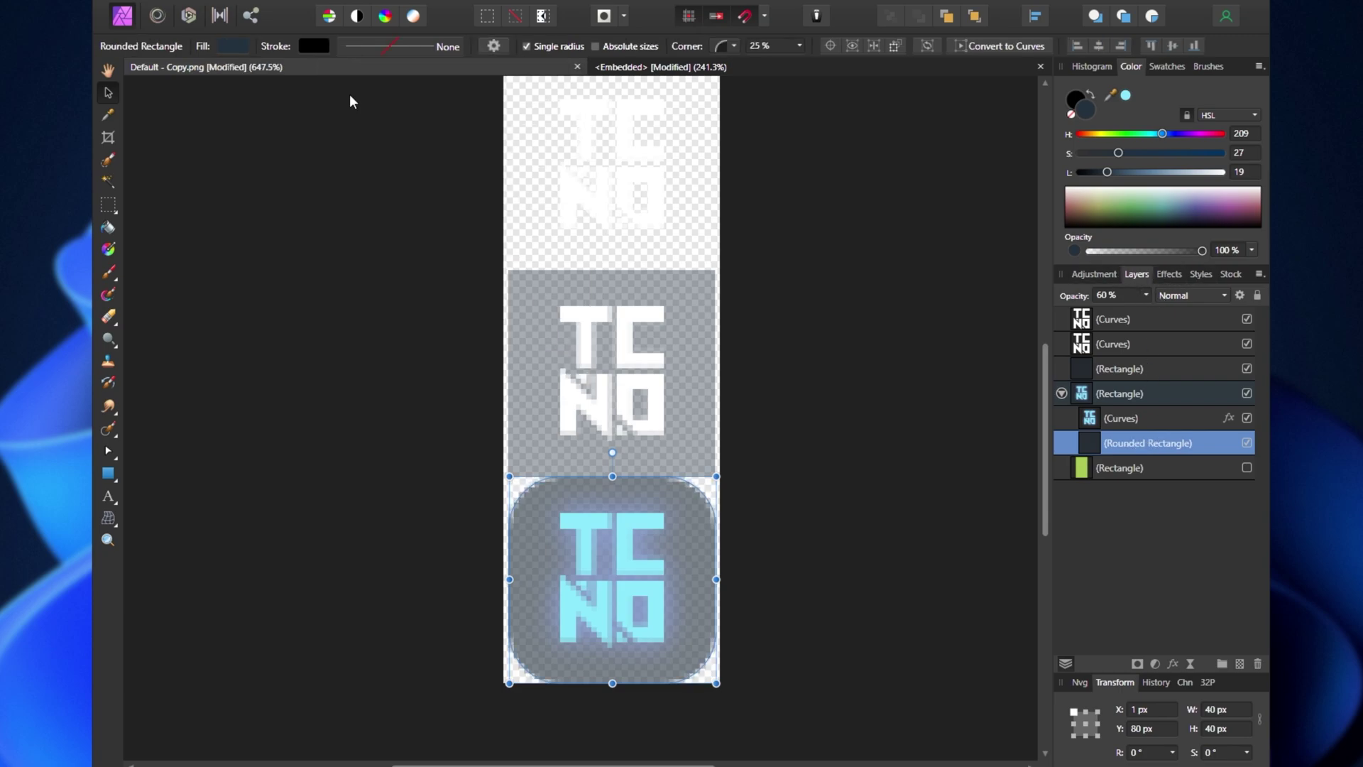
pyautogui.press('m')
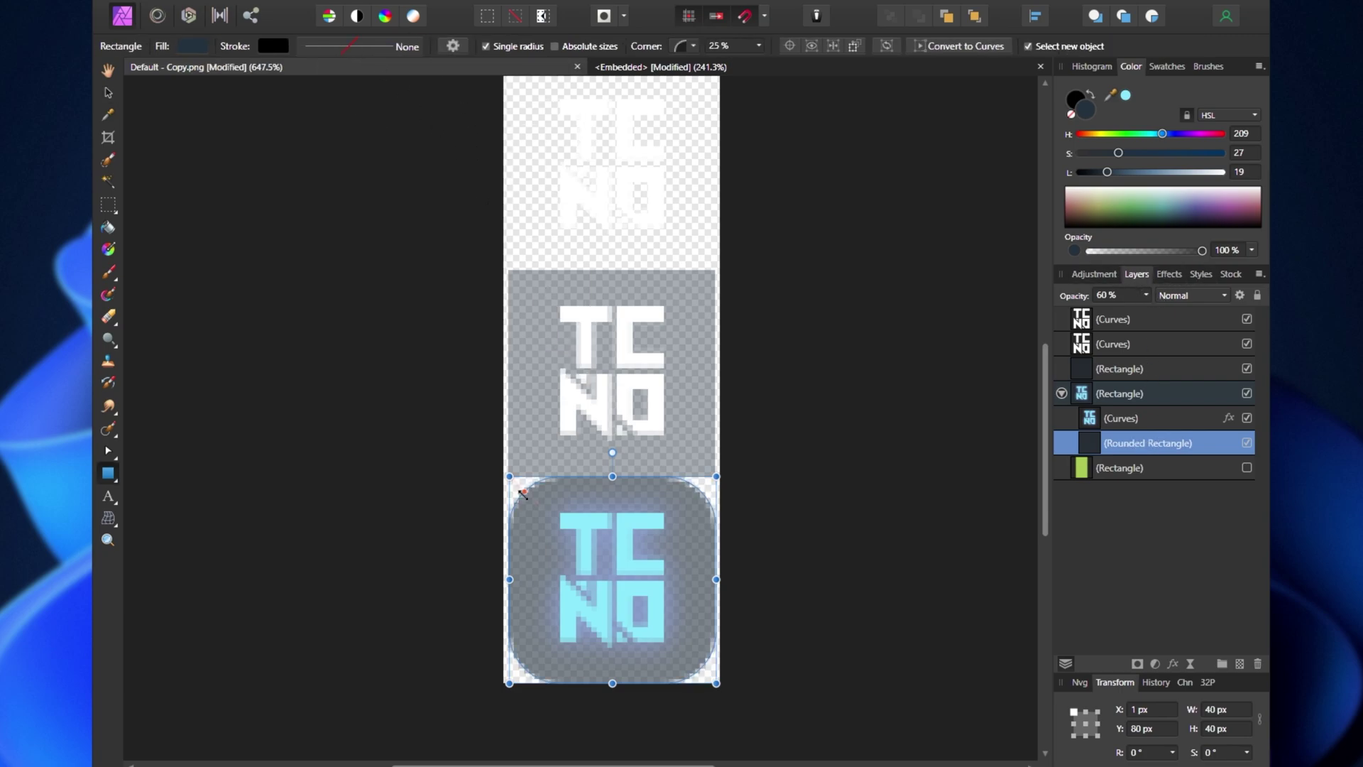
pyautogui.moveTo(522, 492); pyautogui.dragTo(510, 488)
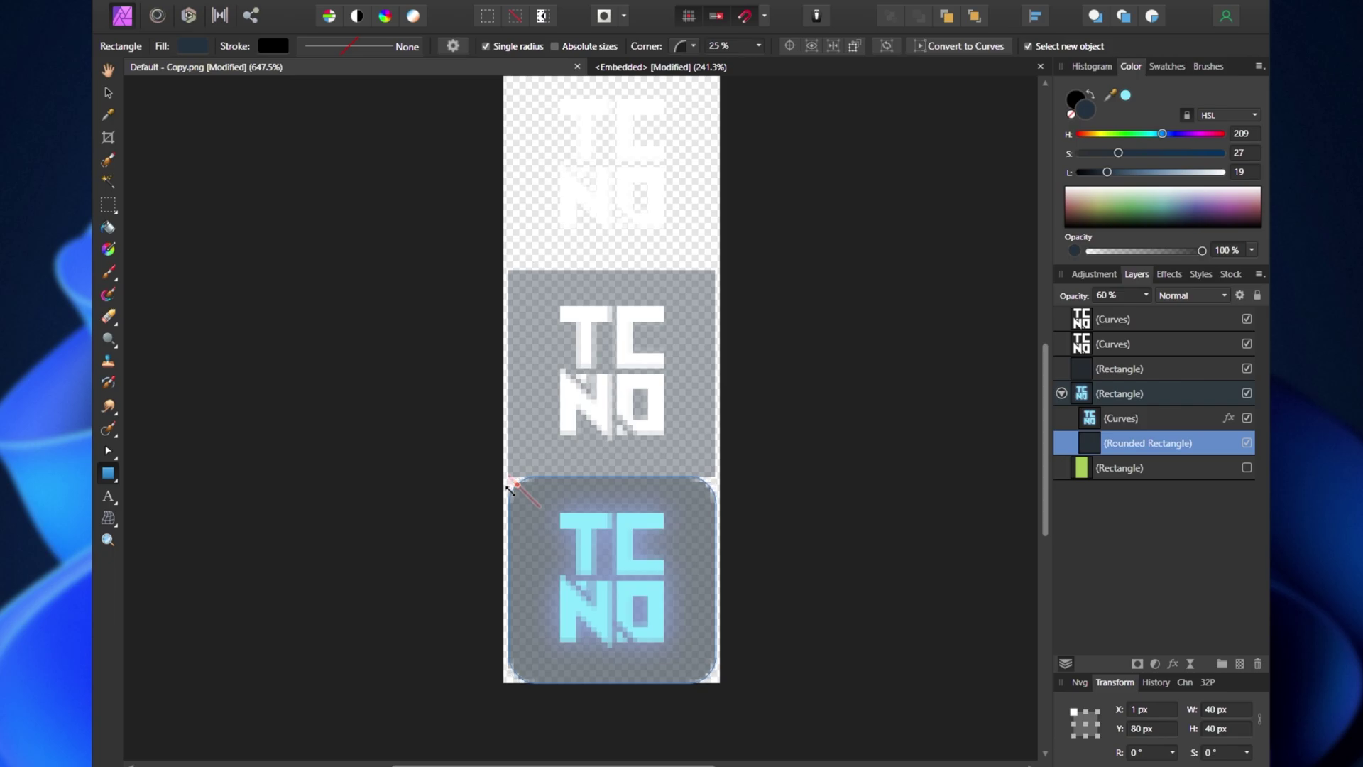
# Round the middle rectangle's corners to 11 % and save the document
pyautogui.click(512, 274)
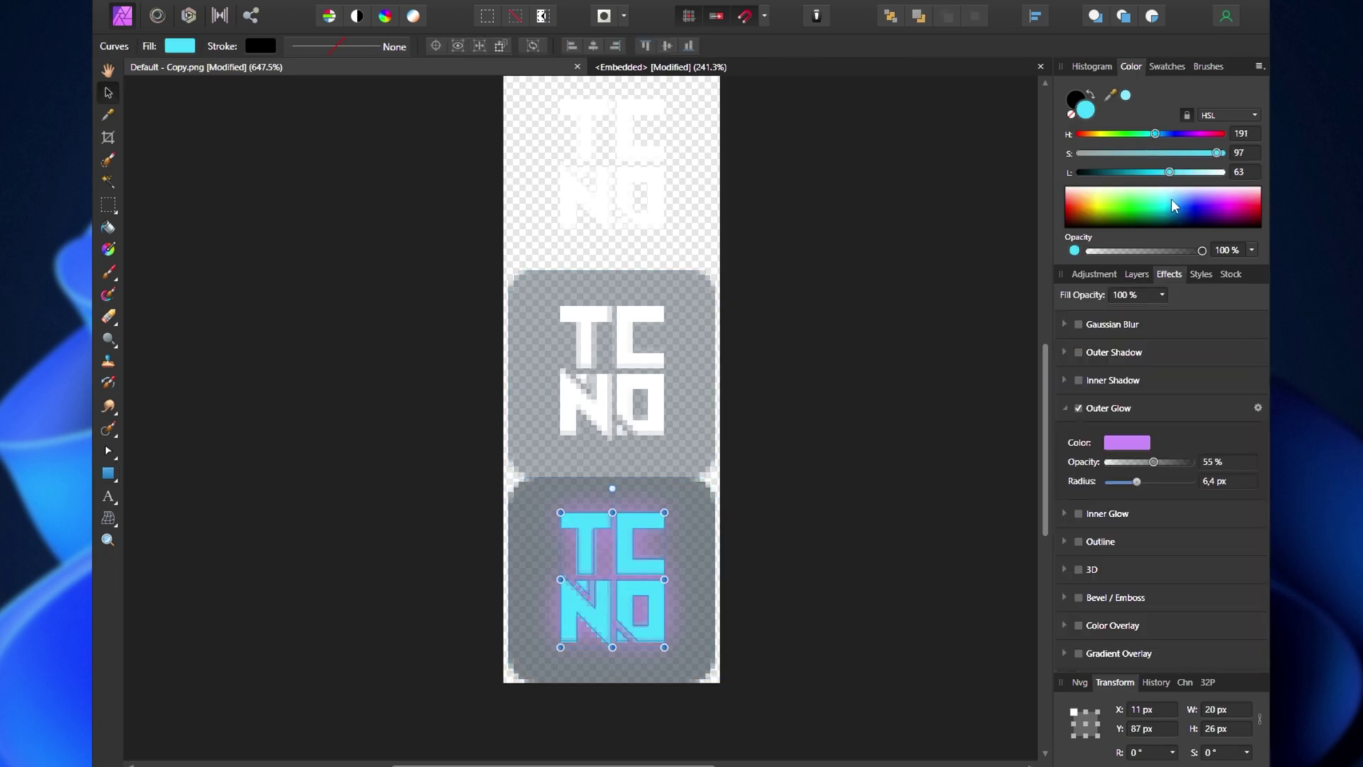
pyautogui.hotkey('ctrl', 's')
pyautogui.press('Return')
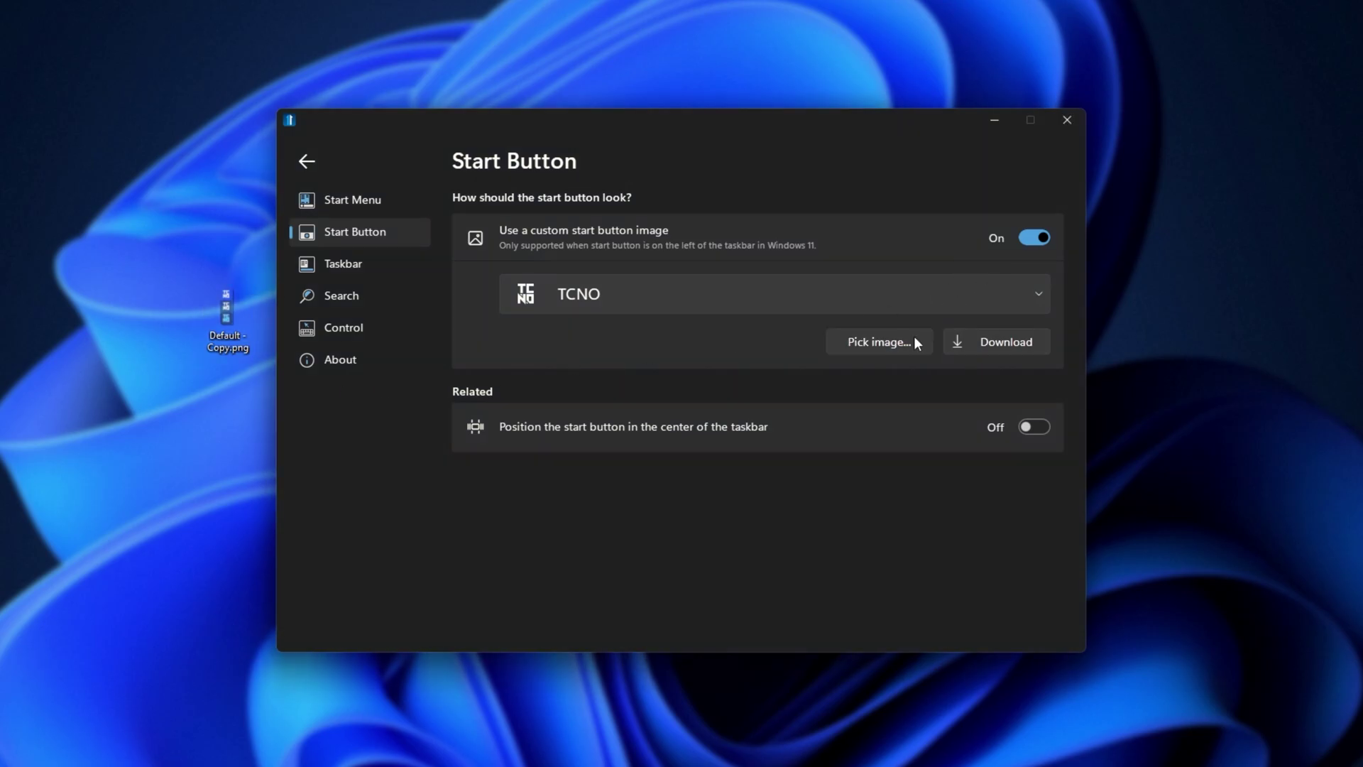
# Copy the updated TCNO.png from the desktop into the StartButtons folder and load it as the start button image
pyautogui.click(913, 342)
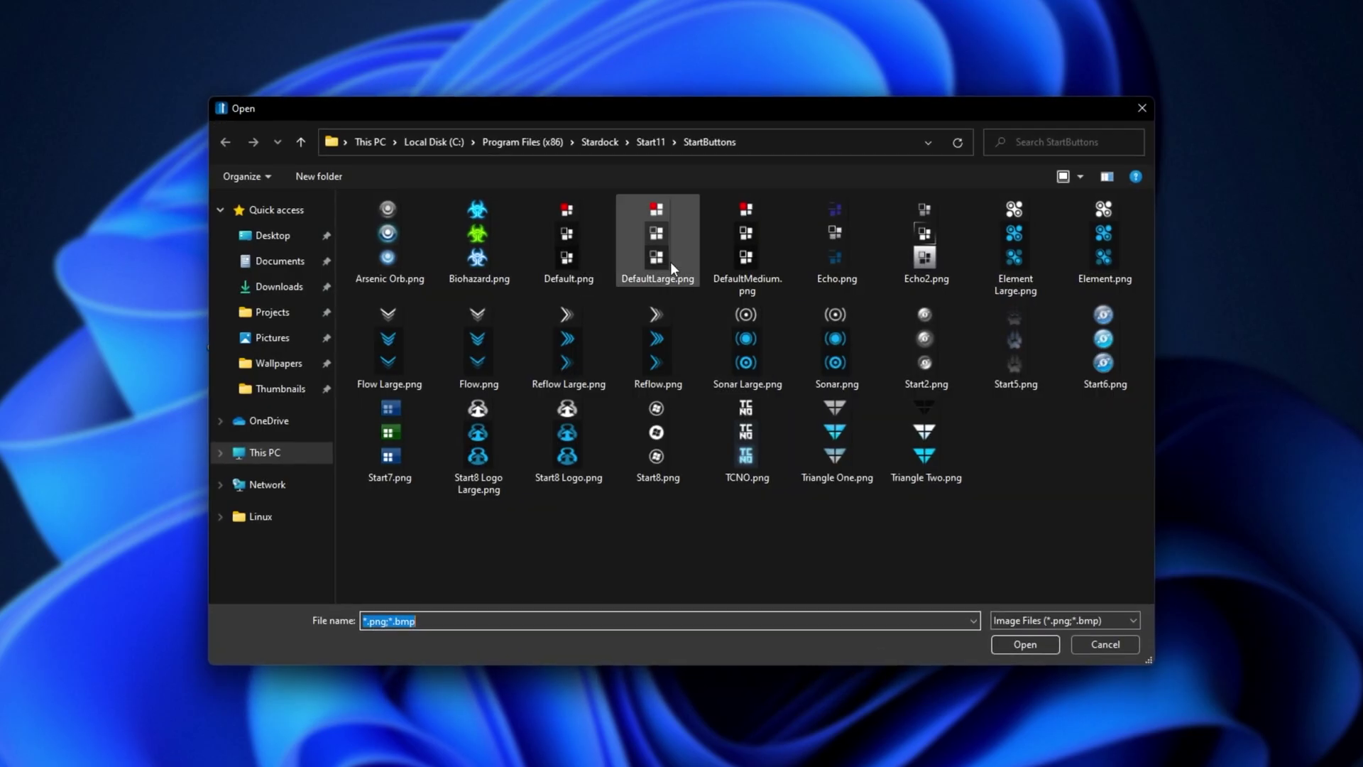
pyautogui.click(237, 305)
pyautogui.moveTo(237, 305); pyautogui.dragTo(861, 496)
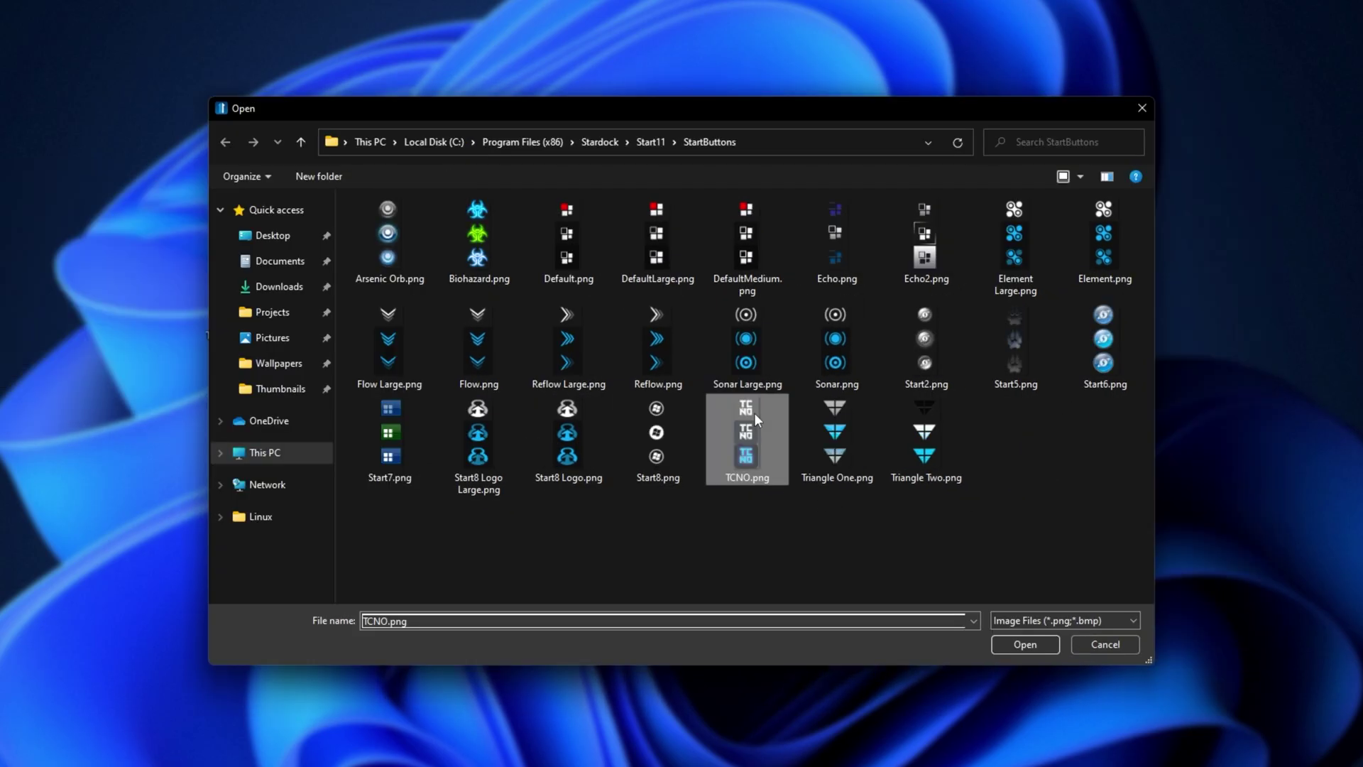
pyautogui.doubleClick(755, 416)
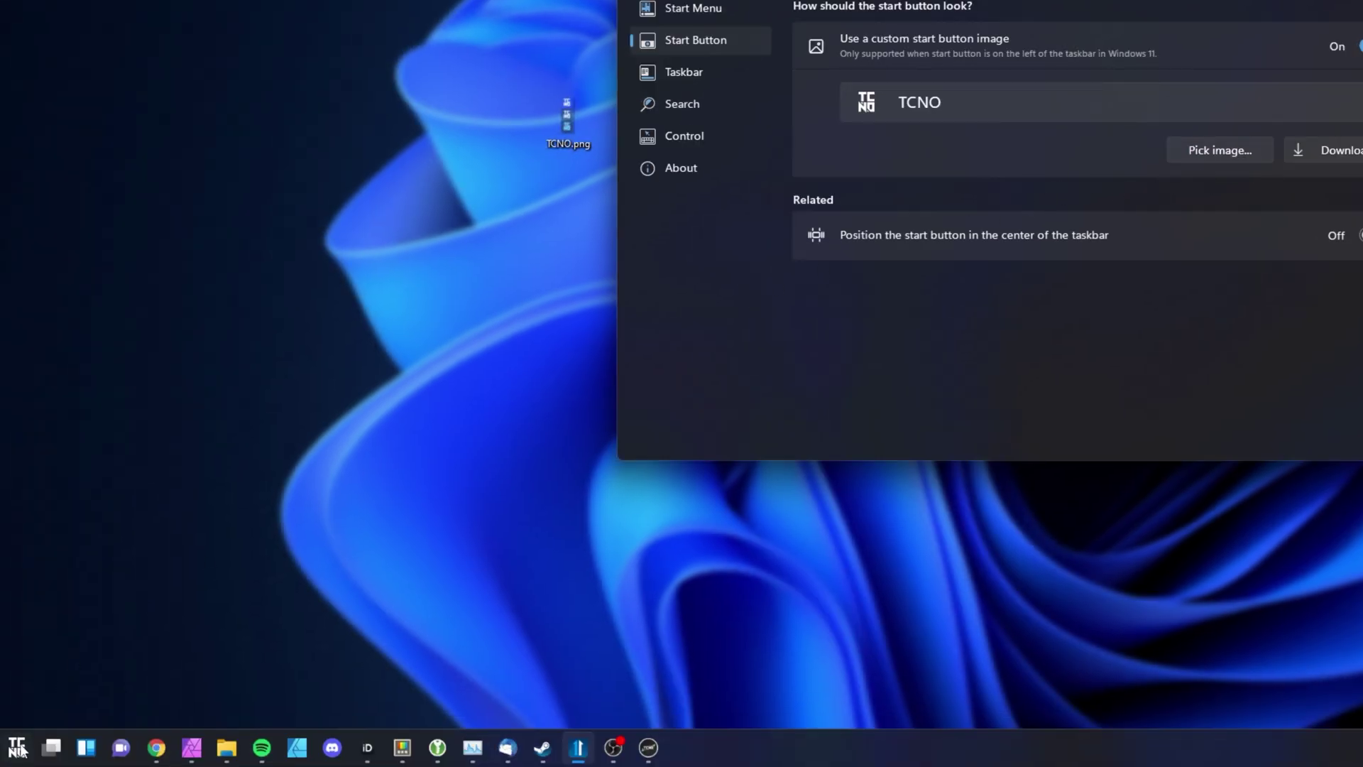
# Open and close the Start menu several times to examine the updated button's normal, hover and active states
pyautogui.click(21, 750)
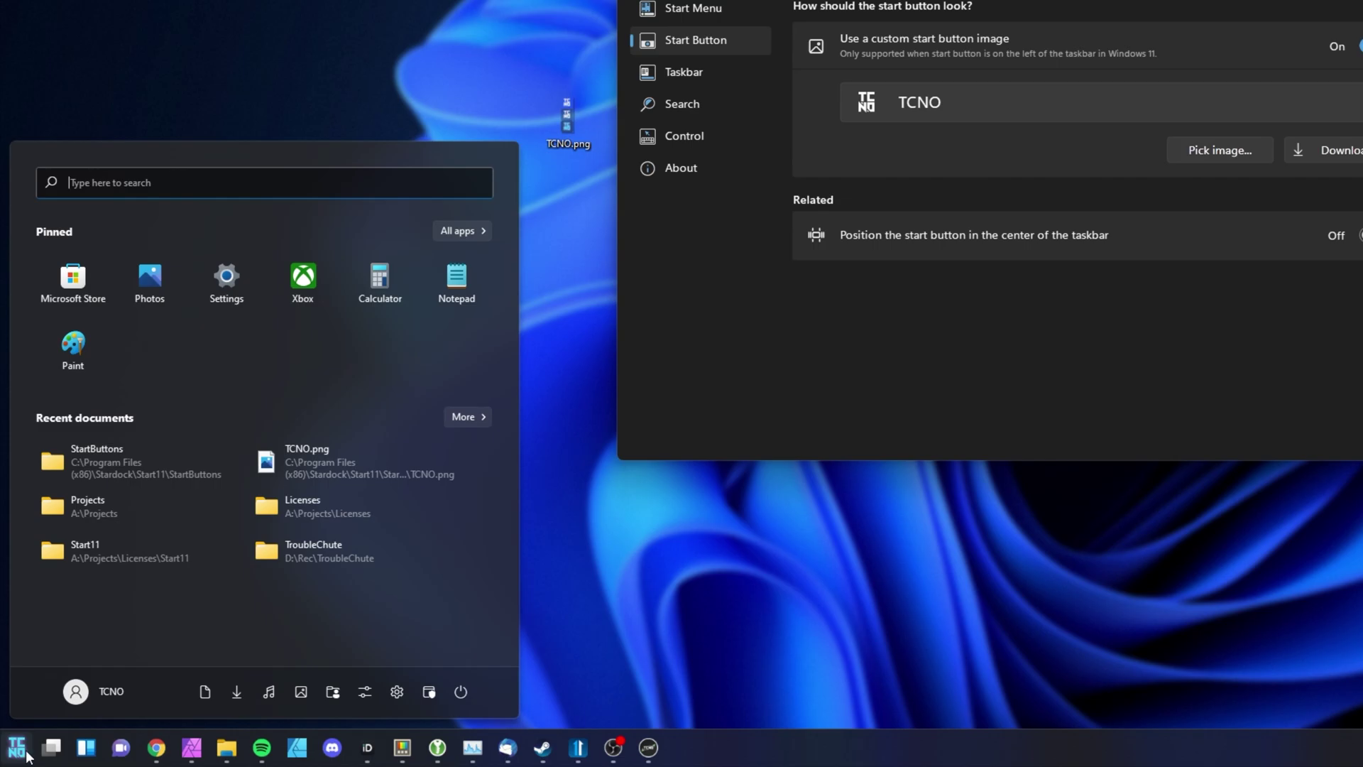
pyautogui.moveTo(993, 3); pyautogui.dragTo(987, 0)
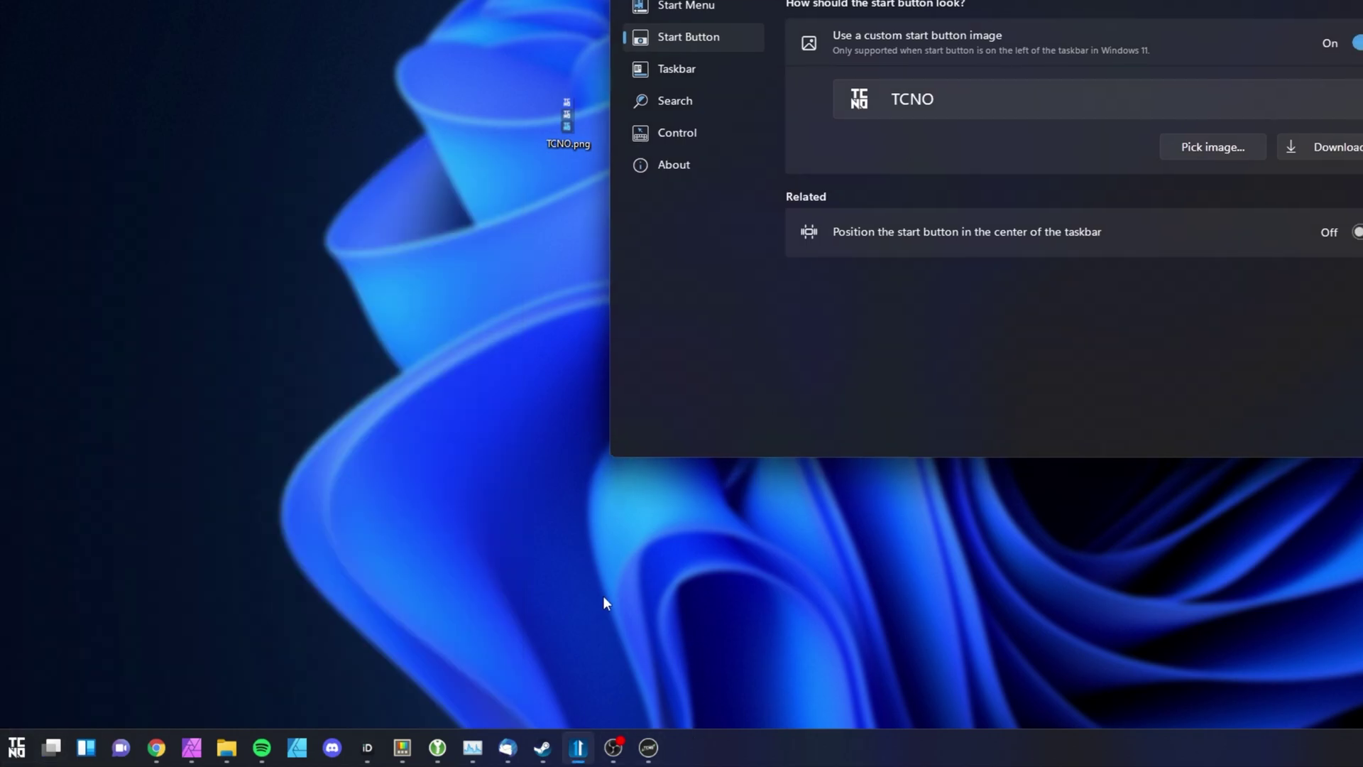
pyautogui.click(26, 754)
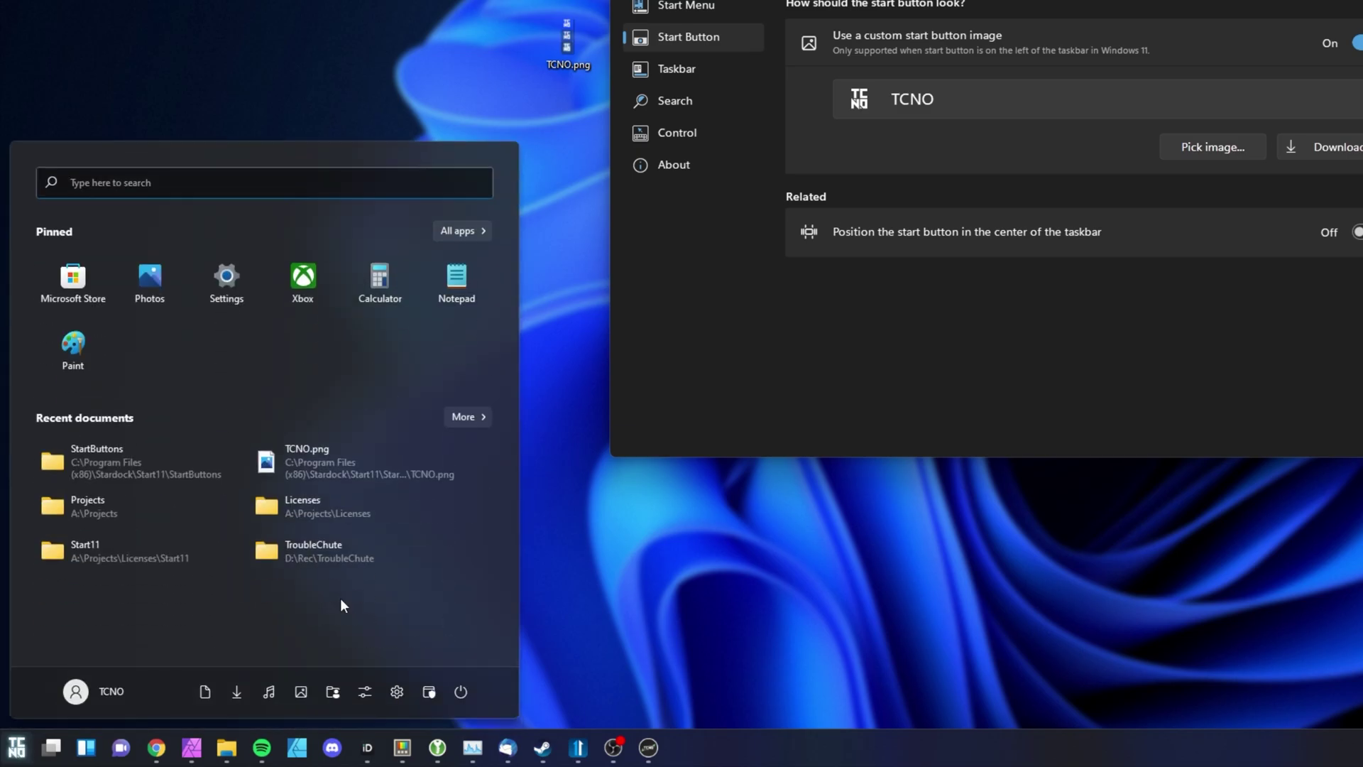
pyautogui.press('super')
pyautogui.press('super')
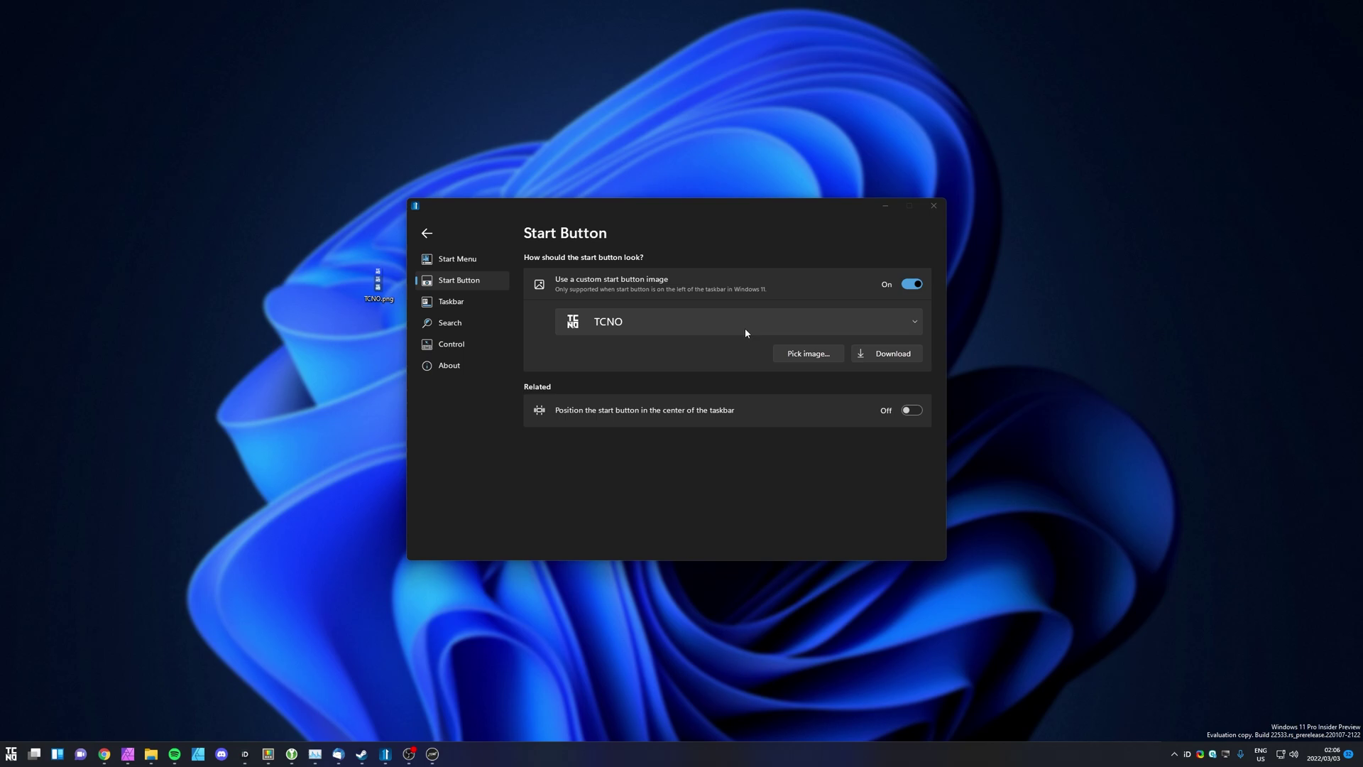
# Switch the start button image to other styles such as Start8 and return to TCNO
pyautogui.scroll(1, 745, 329)
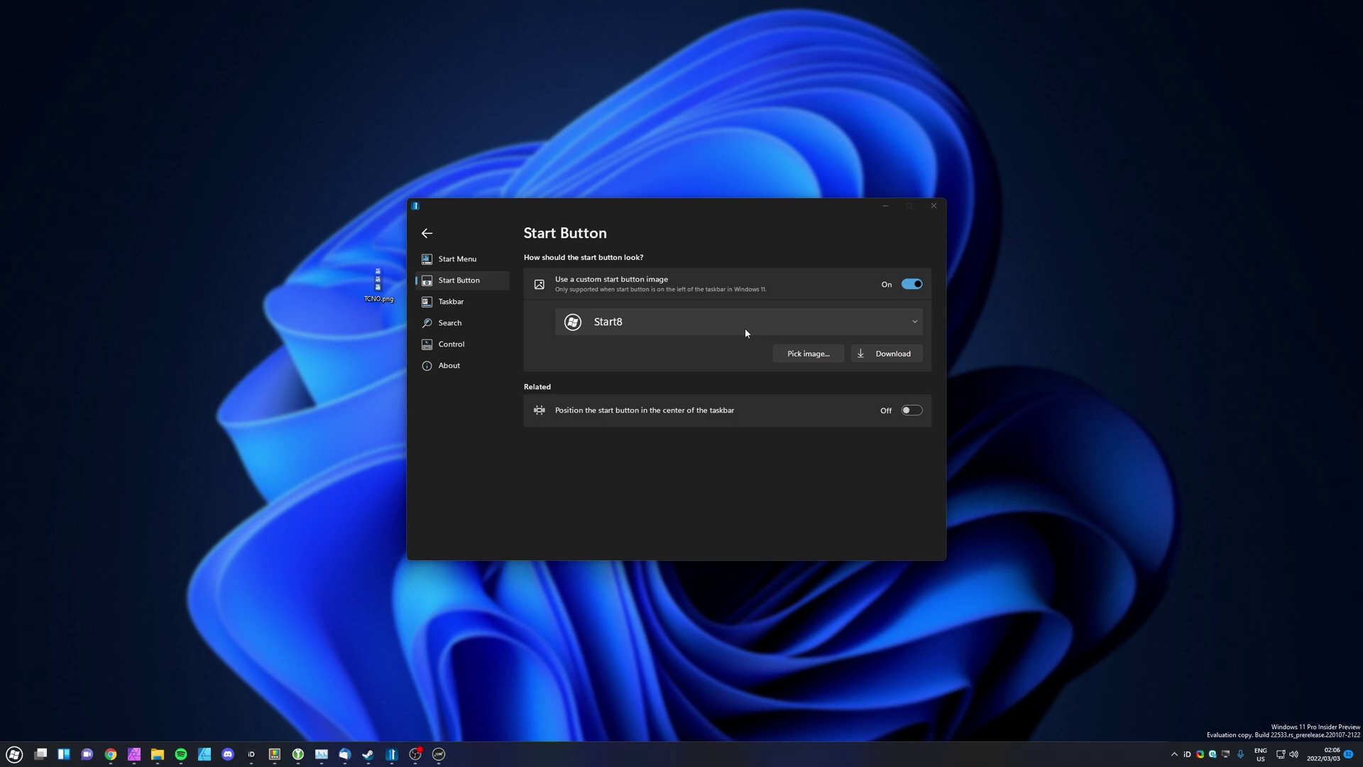
pyautogui.scroll(-1, 745, 330)
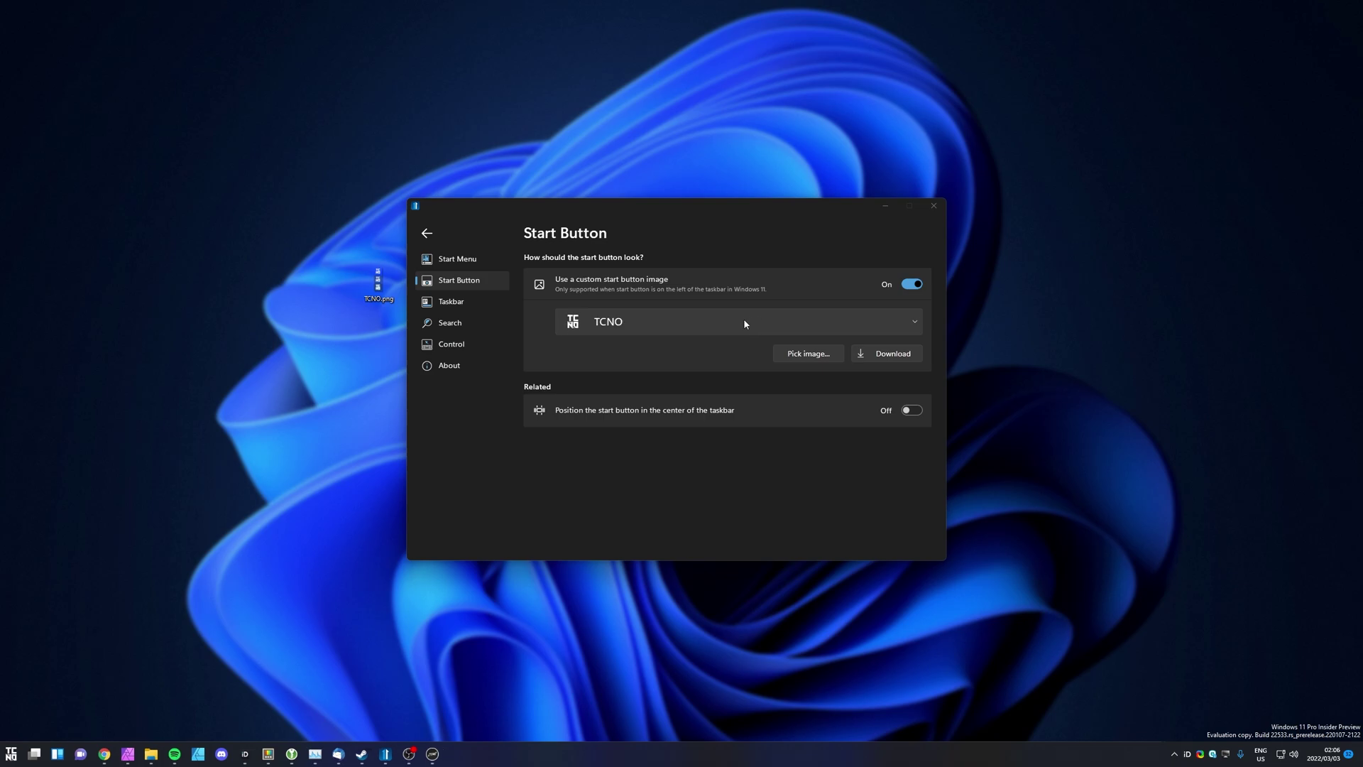
pyautogui.click(745, 321)
pyautogui.click(744, 323)
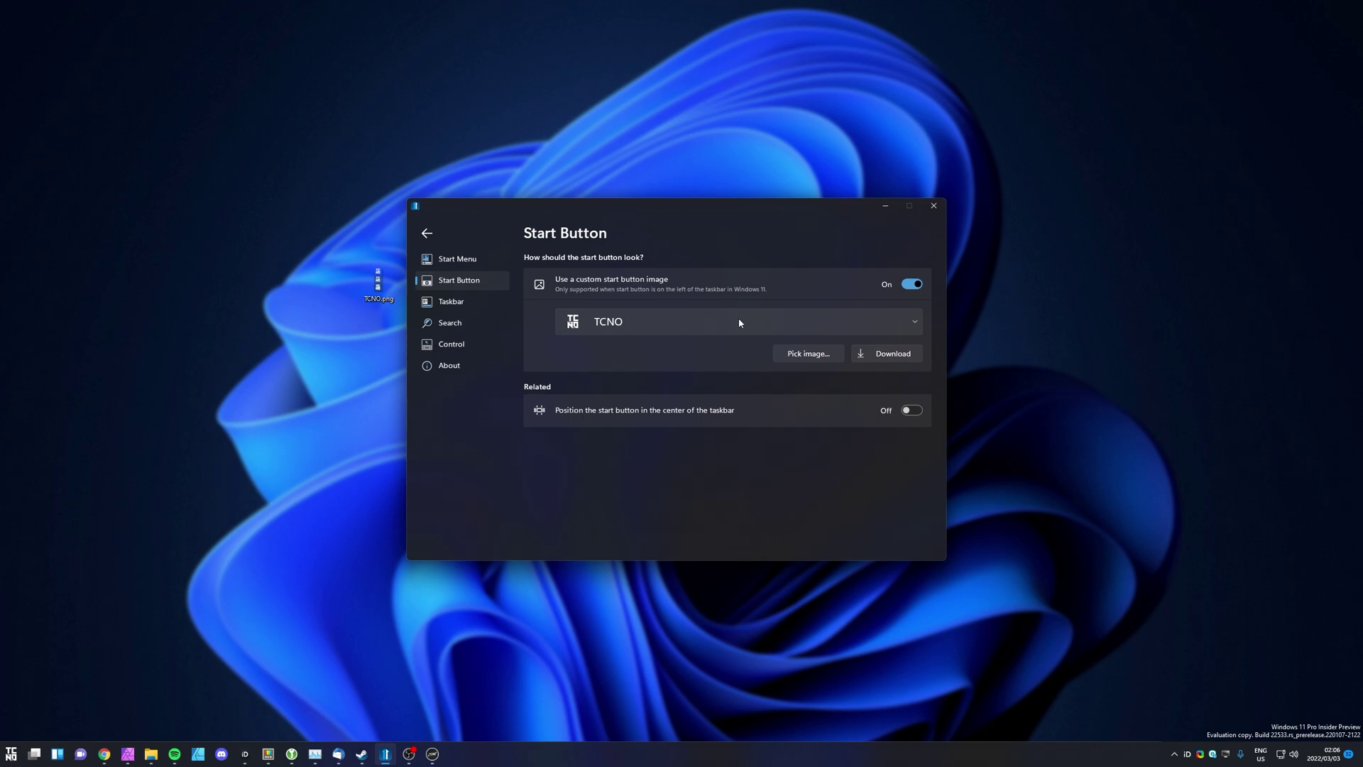
# Minimise the Start11 settings and move TCNO.png to the upper-left corner of the desktop
pyautogui.click(886, 207)
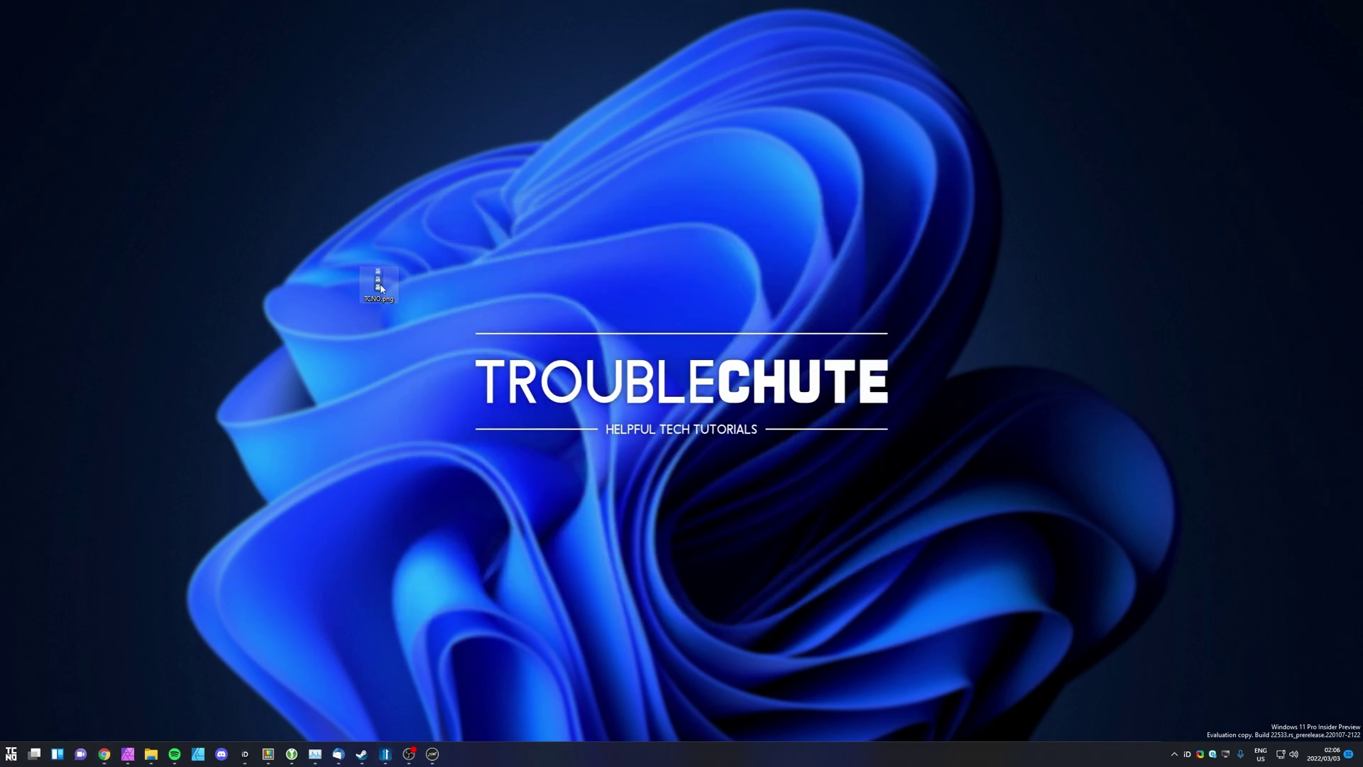
pyautogui.moveTo(393, 291); pyautogui.dragTo(16, 48)
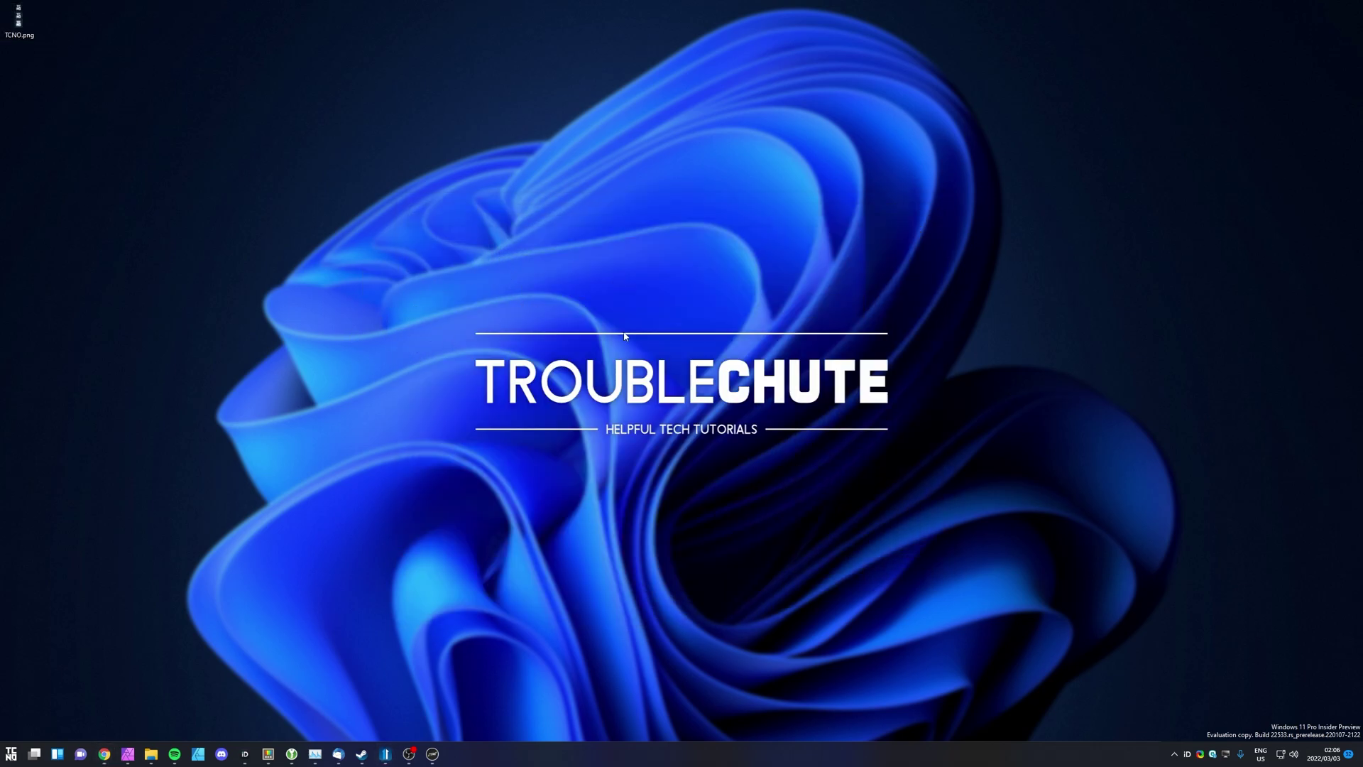